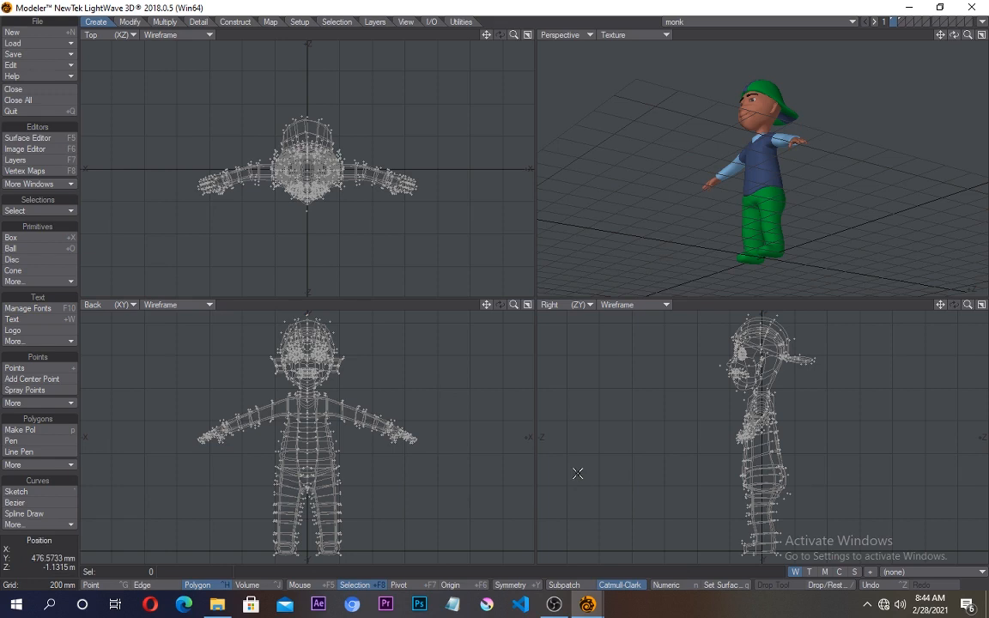
Step: Draw a root skelegon in the side view from behind the character into the pelvis, and add a short bone toward the waist
drag(954, 34, 904, 53)
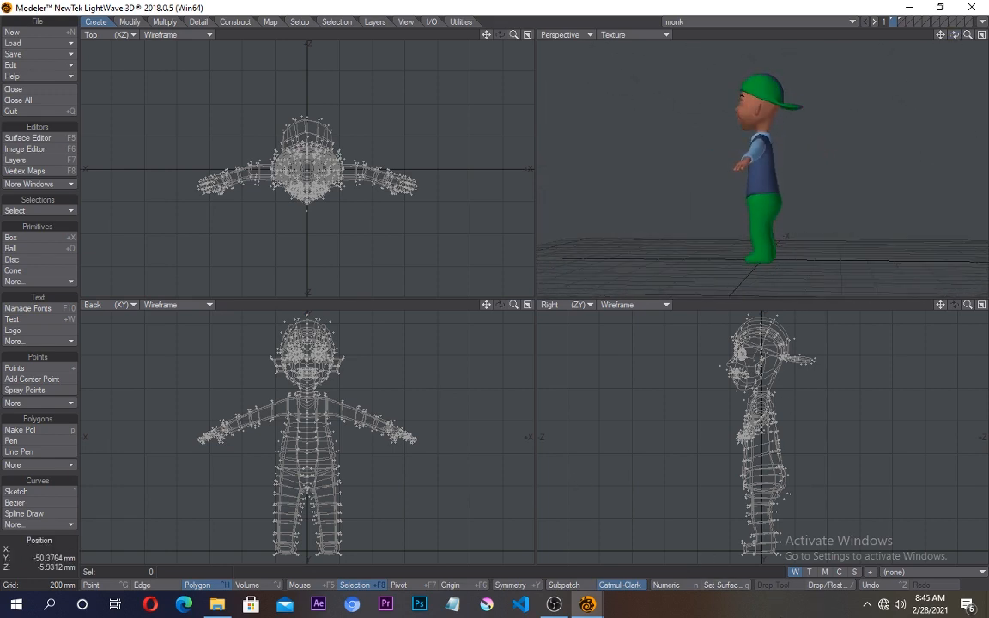
scroll(789, 507, up, 5)
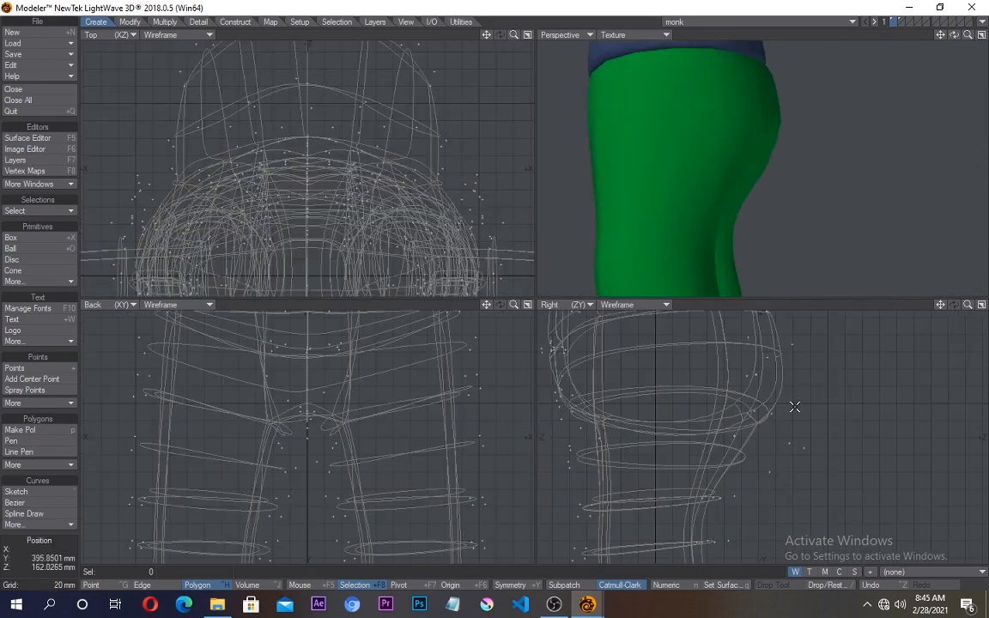
alt+drag(801, 376, 799, 445)
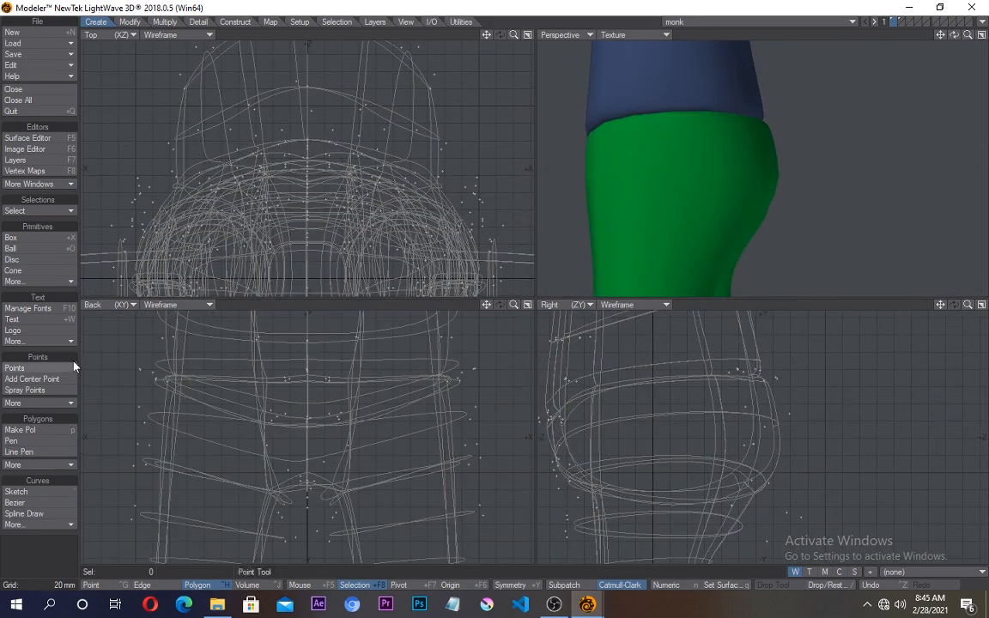
click(300, 22)
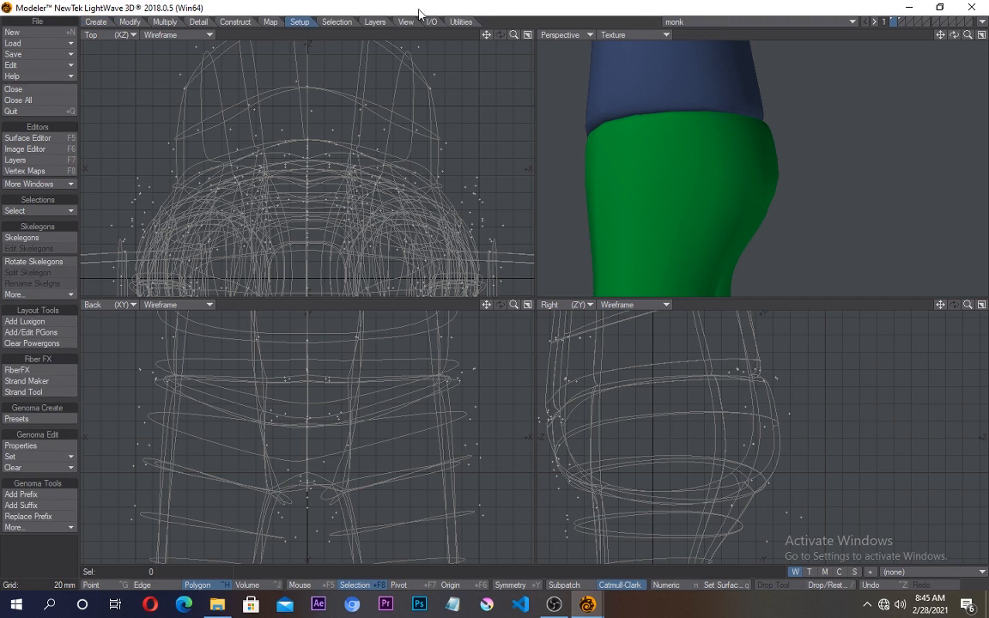
click(37, 239)
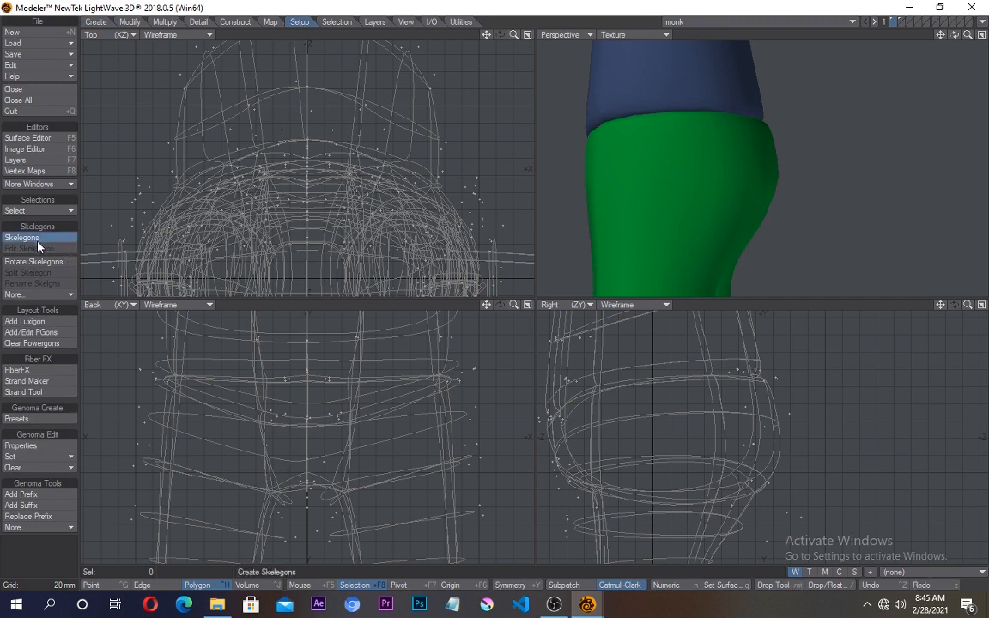
drag(885, 404, 714, 401)
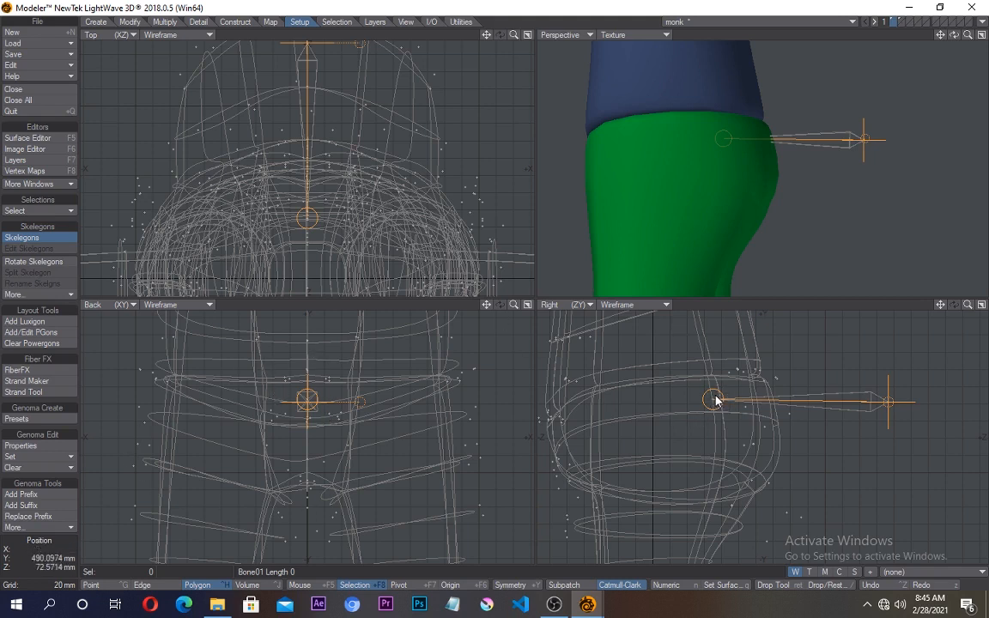
mouse_move(693, 386)
mouse_down()
mouse_move(677, 377)
mouse_move(687, 383)
mouse_up()
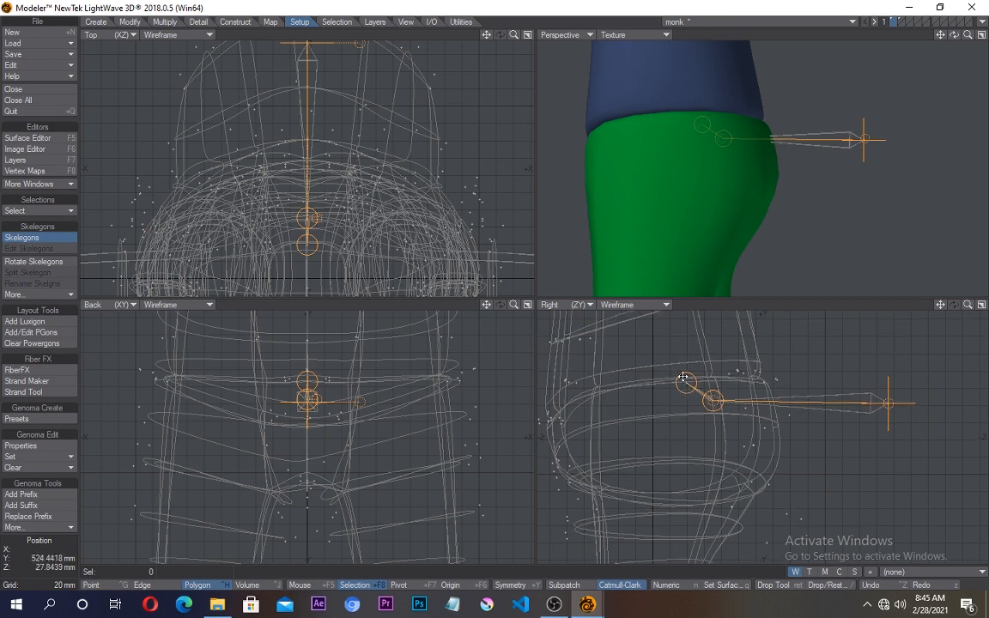
Step: Extend the skelegon chain up the spine through the torso and chest to the base of the neck
alt+shift+drag(685, 385, 697, 495)
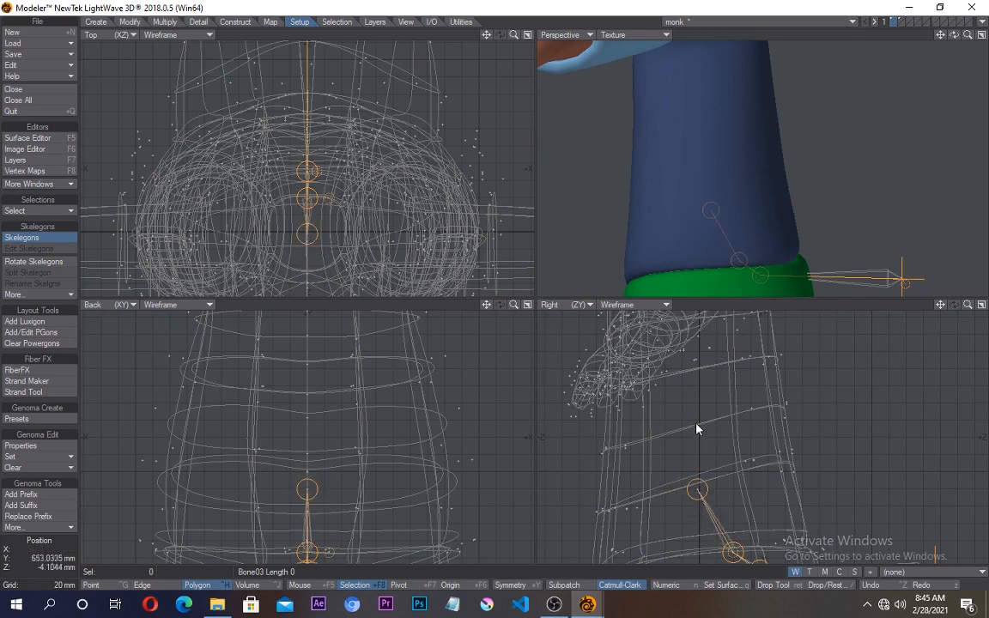
drag(697, 426, 719, 521)
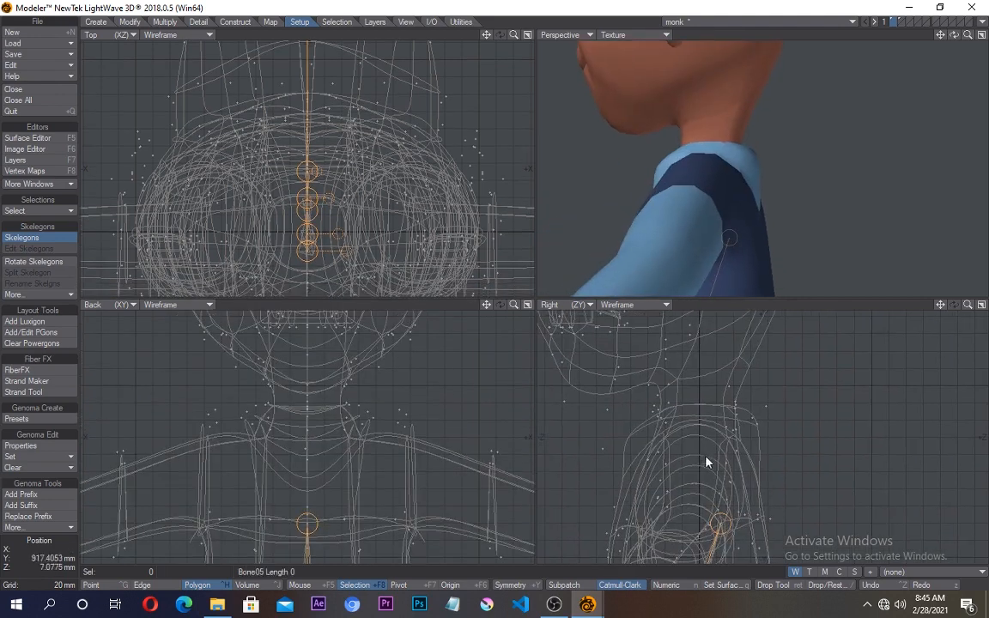
drag(706, 456, 685, 422)
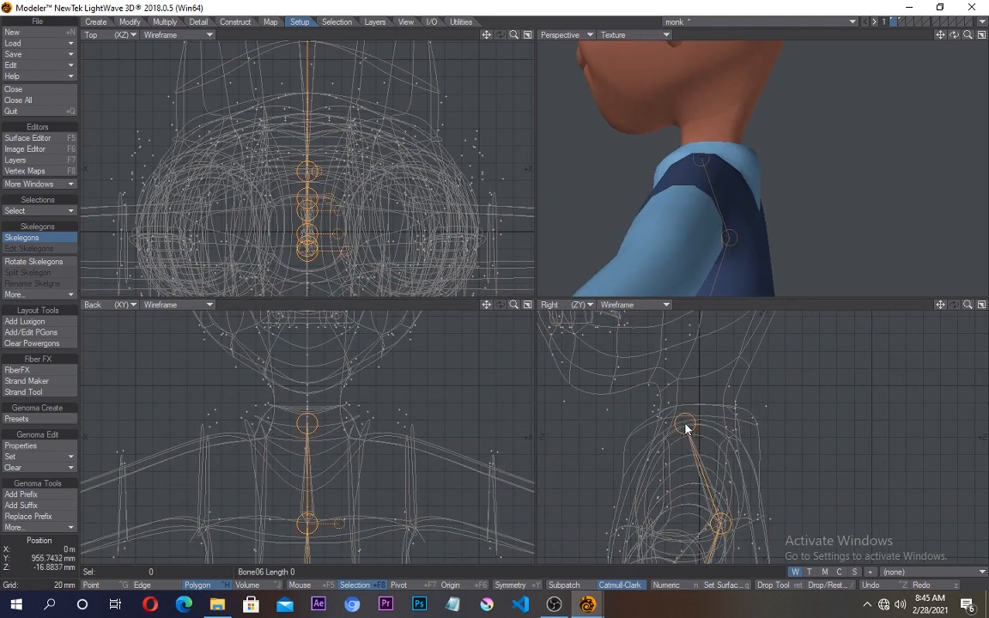
Step: Add a neck bone up to the base of the skull and a head bone up into the cap
alt+drag(722, 381, 697, 511)
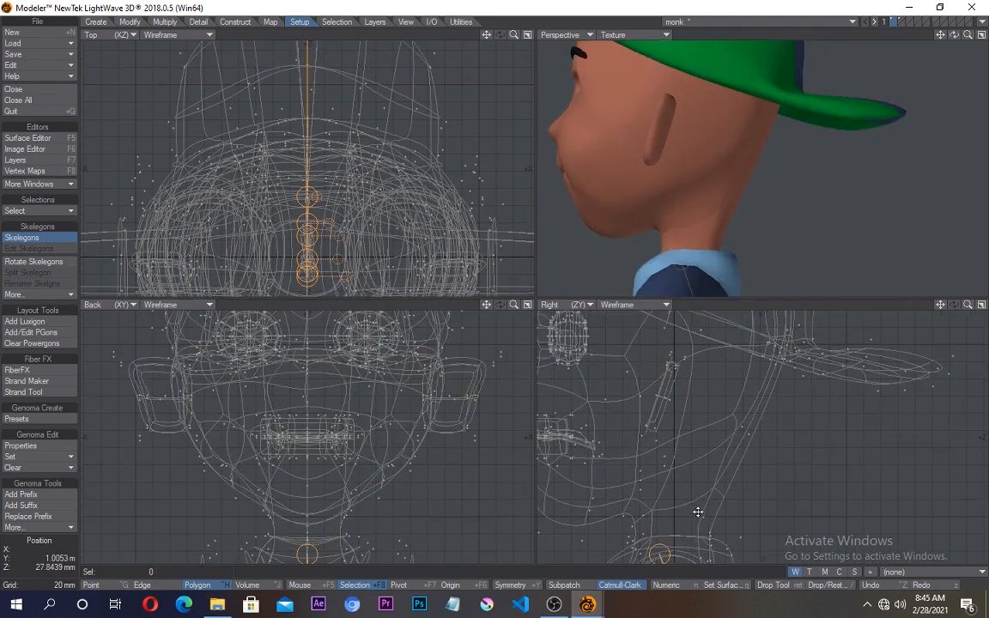
drag(672, 457, 668, 492)
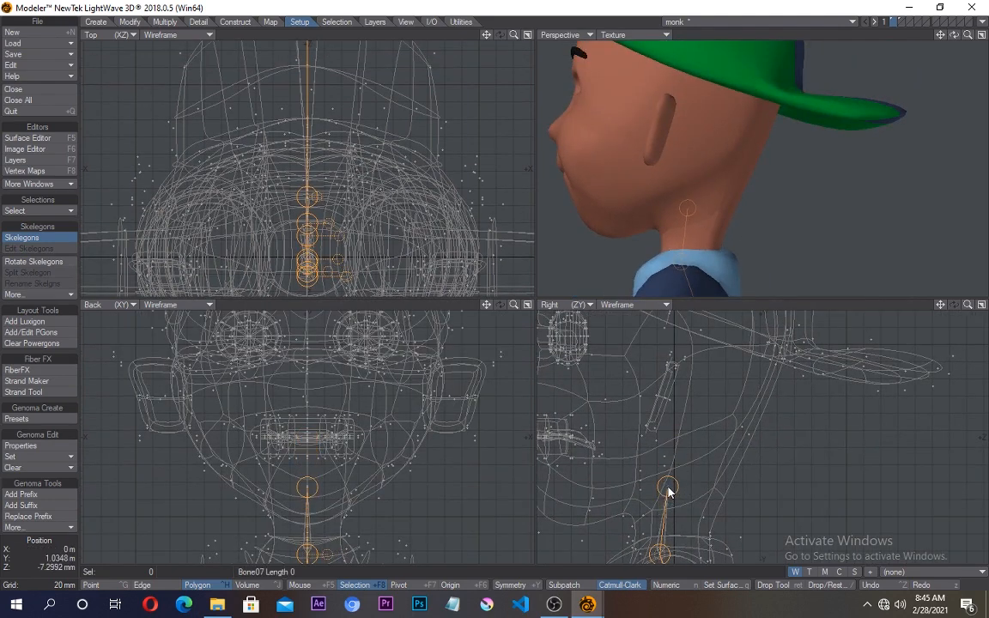
alt+drag(659, 369, 722, 444)
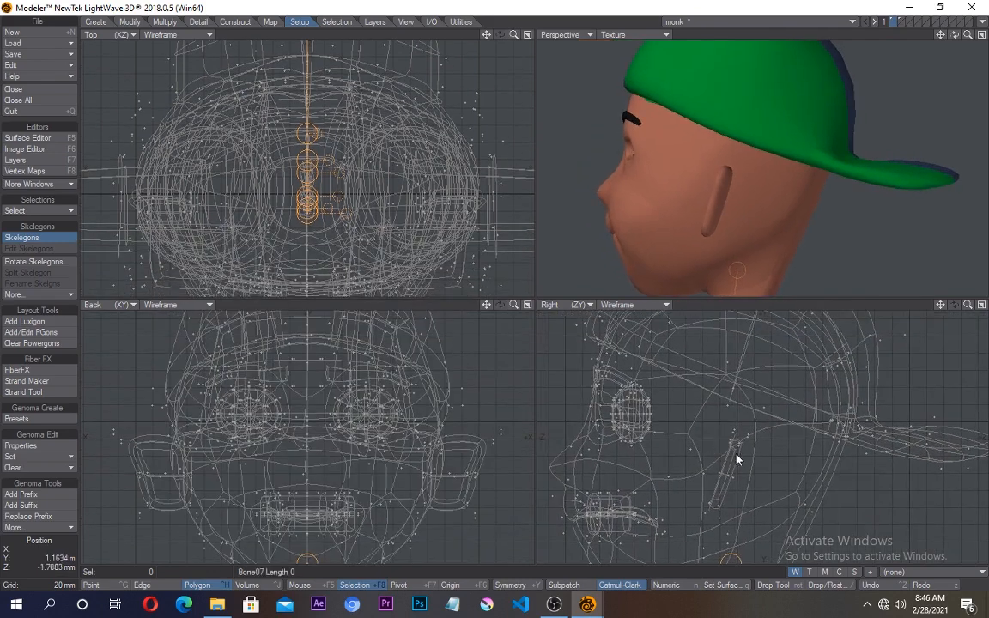
drag(691, 336, 722, 322)
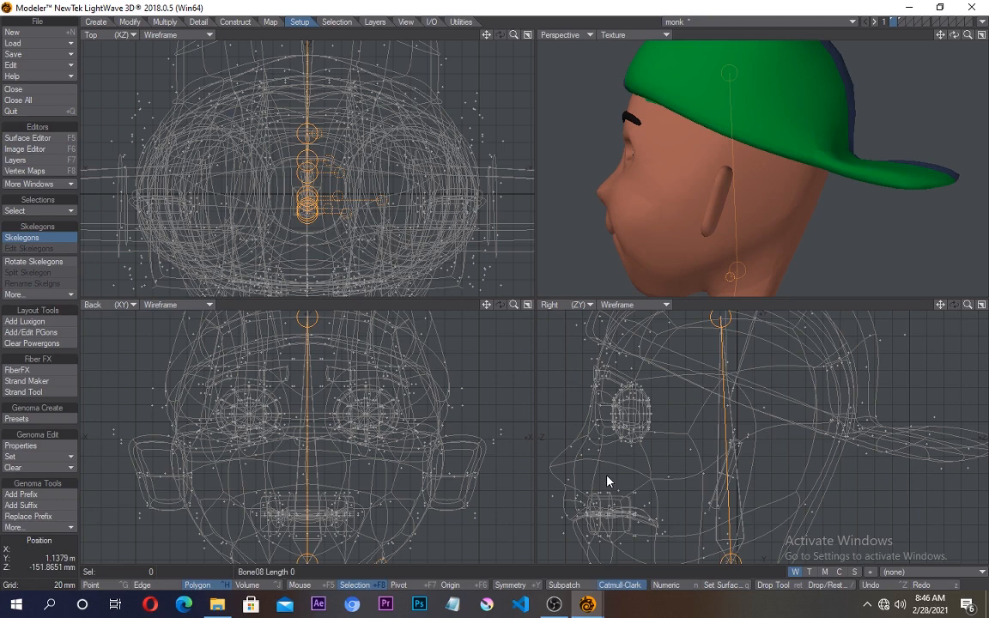
Step: Add a bone from the head's top to the back of the +X side eye, and another running forward through the eyeball
drag(686, 361, 655, 417)
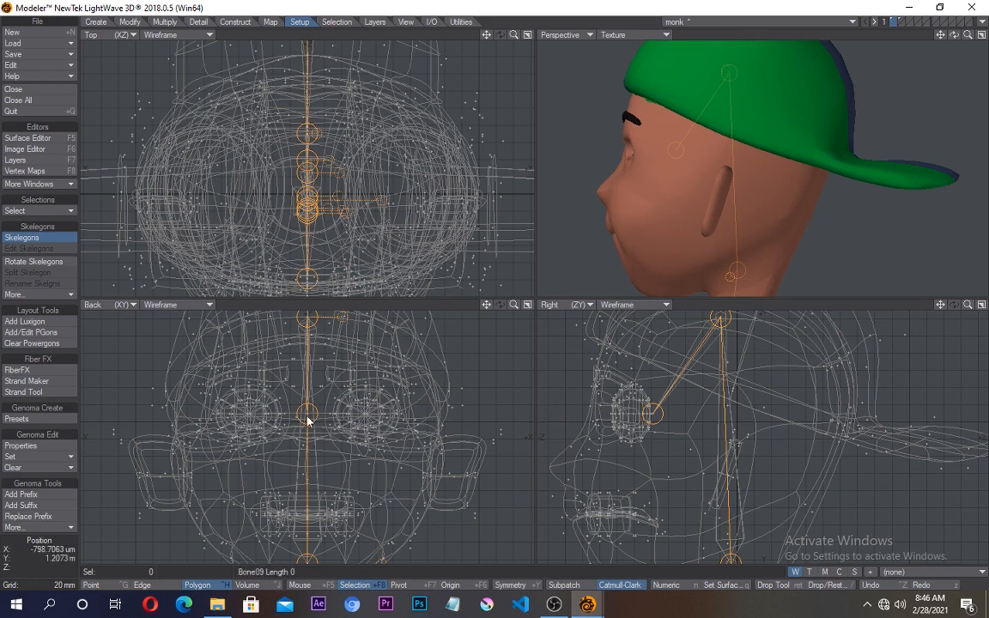
drag(309, 417, 365, 417)
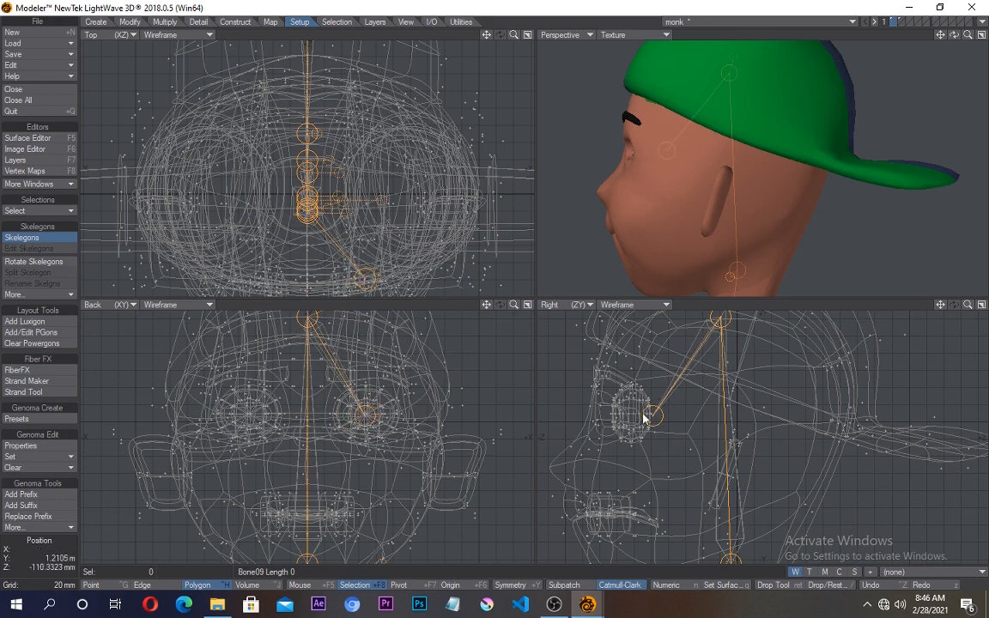
drag(654, 415, 651, 414)
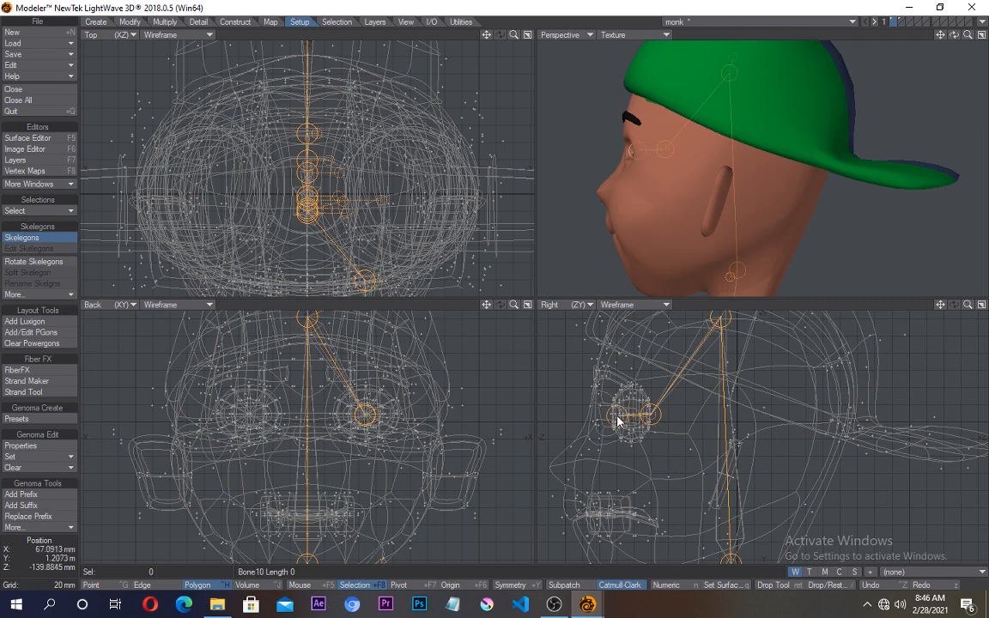
click(614, 418)
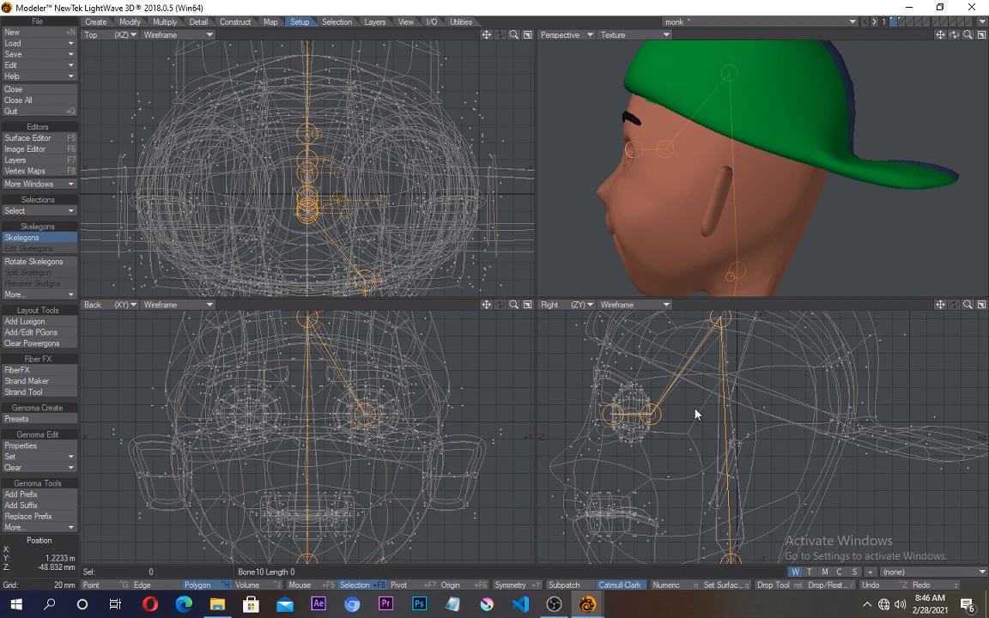
Step: Try lowering the neck-base joint of the skelegon chain, and undo the change
alt+drag(696, 488, 660, 401)
alt+drag(663, 513, 642, 387)
alt+drag(643, 520, 637, 405)
alt+drag(629, 529, 617, 399)
alt+drag(622, 472, 695, 512)
alt+drag(697, 411, 628, 486)
alt+drag(682, 375, 656, 460)
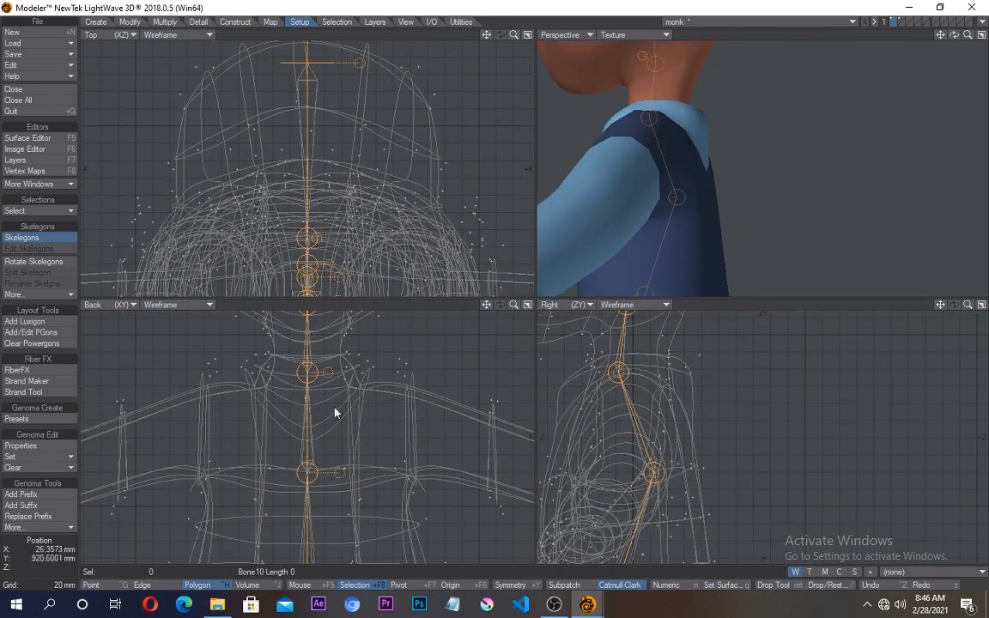
drag(310, 381, 306, 401)
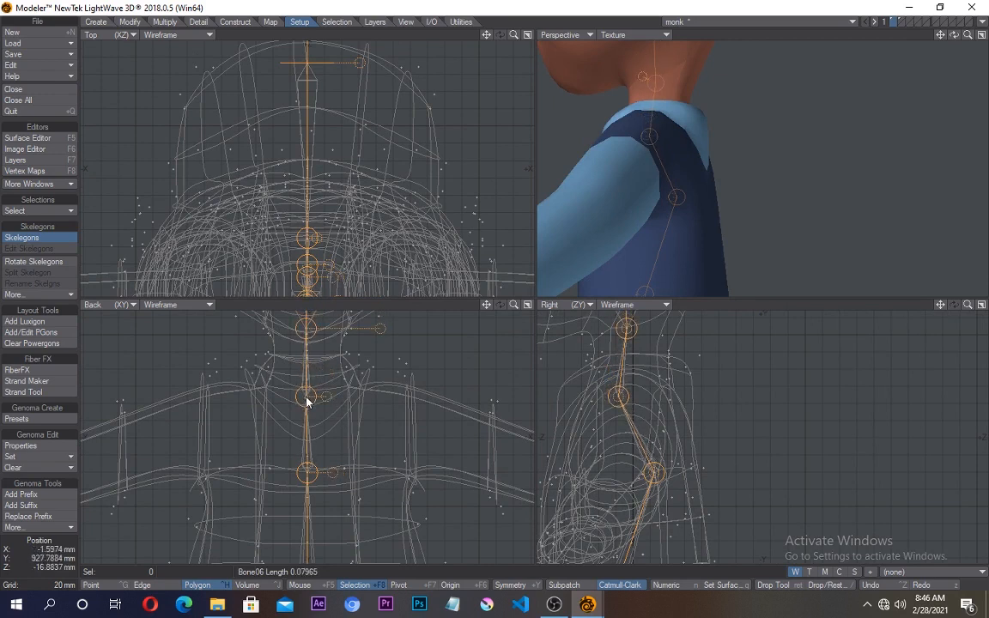
key(ctrl+z)
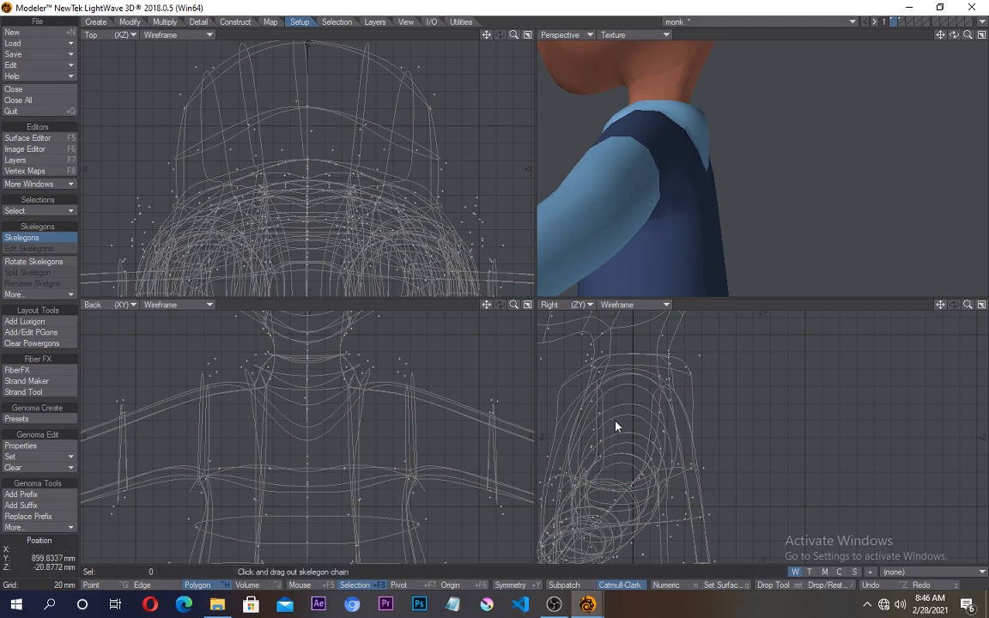
key(space)
drag(674, 478, 645, 389)
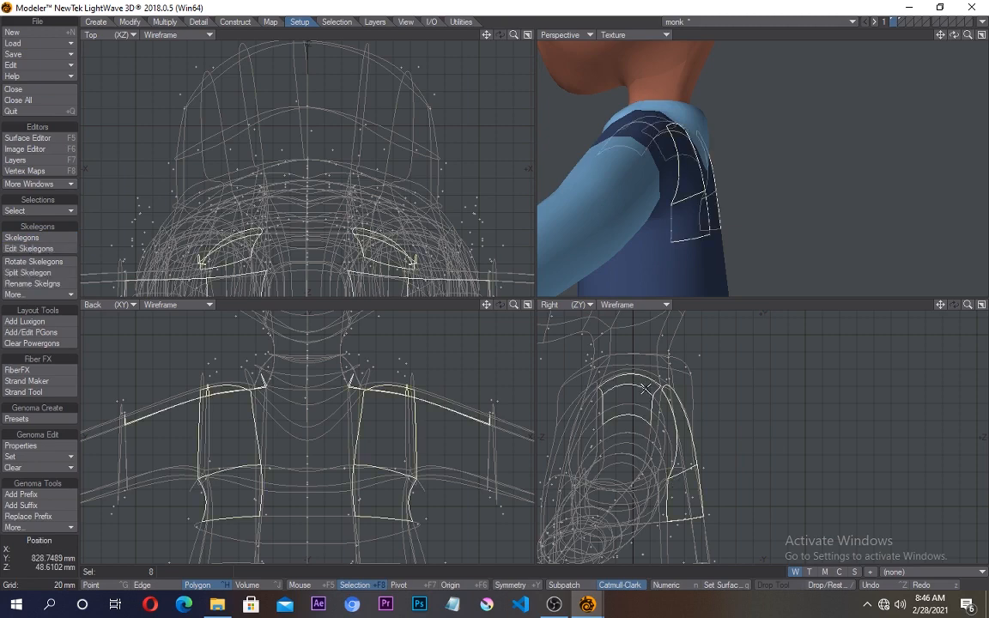
key(slash)
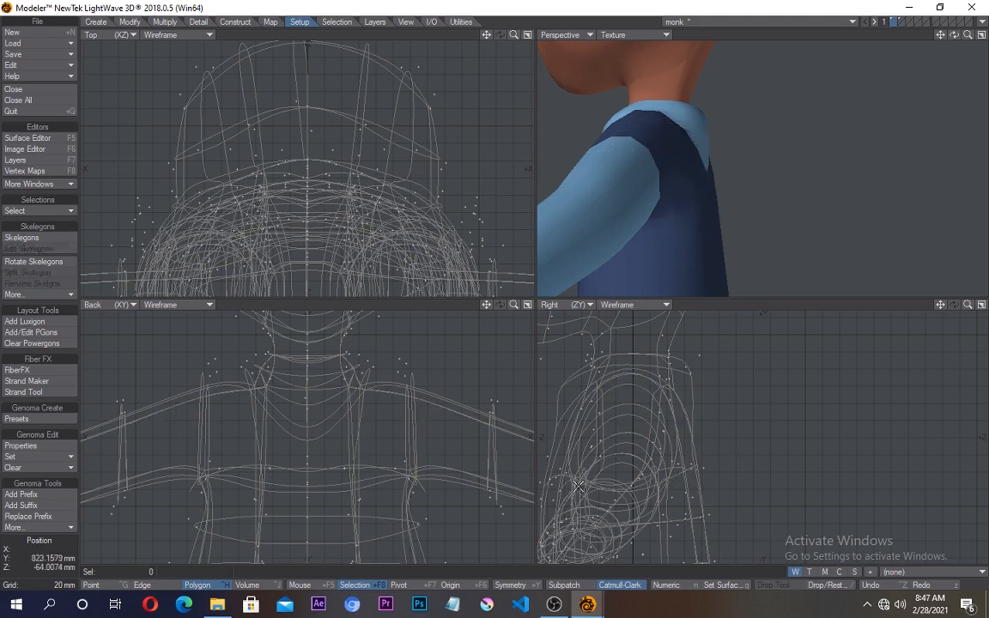
Step: Draw a new skelegon chain from behind the character into the pelvis and up the spine to the chest
mouse_move(756, 550)
alt+mouse_down()
mouse_move(750, 448)
mouse_move(709, 486)
alt+mouse_up()
click(22, 238)
drag(850, 457, 645, 461)
click(654, 423)
alt+drag(603, 377, 631, 505)
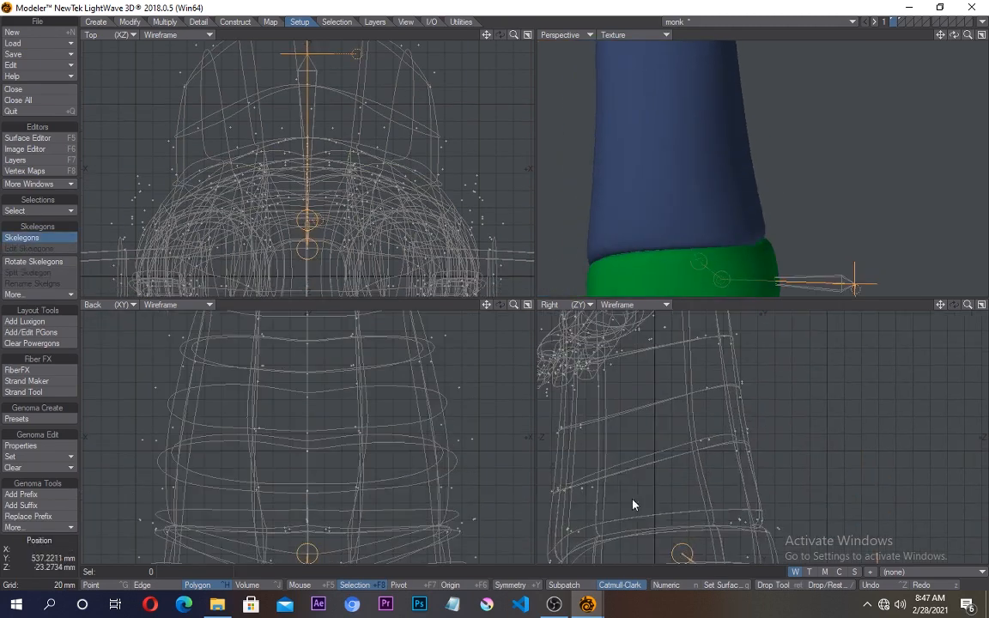
click(644, 351)
alt+drag(644, 356, 639, 532)
click(678, 377)
Step: Extend the chain from the chest through the neck and up into the top of the head
alt+drag(678, 377, 724, 541)
click(691, 472)
drag(724, 548, 722, 542)
alt+drag(697, 412, 730, 534)
click(699, 357)
Step: Place a bone from the head's top to the back of the +X side eye, add one through the eyeball, and finish the chain
click(369, 443)
drag(711, 443, 640, 443)
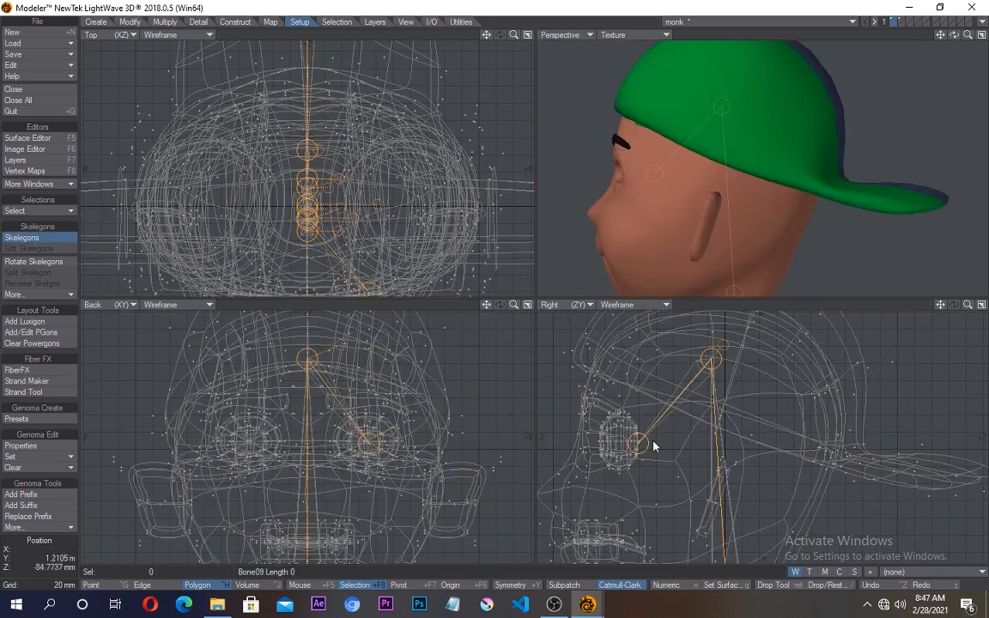
click(596, 443)
key(space)
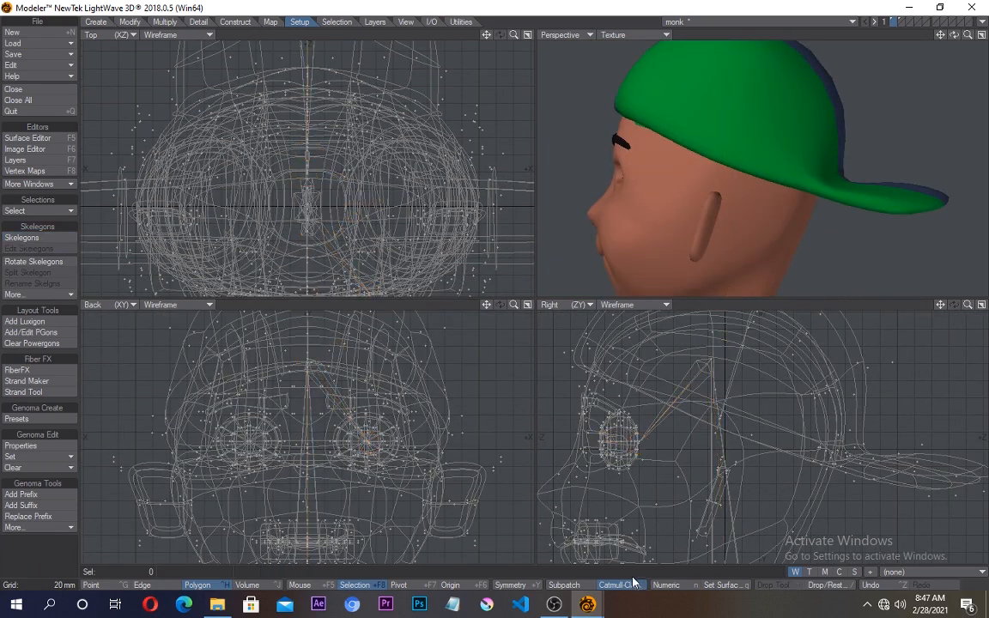
Step: Select the upper-chest skelegon below the neck, and draw a skelegon from the neck base out to the +X side shoulder
alt+drag(686, 488, 630, 344)
alt+drag(692, 454, 753, 382)
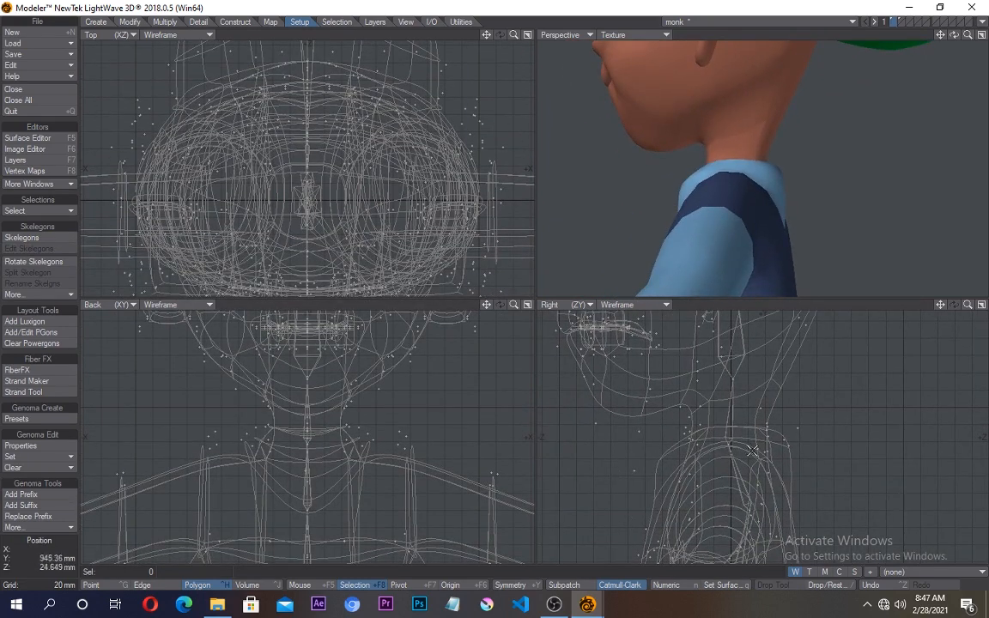
drag(729, 444, 748, 507)
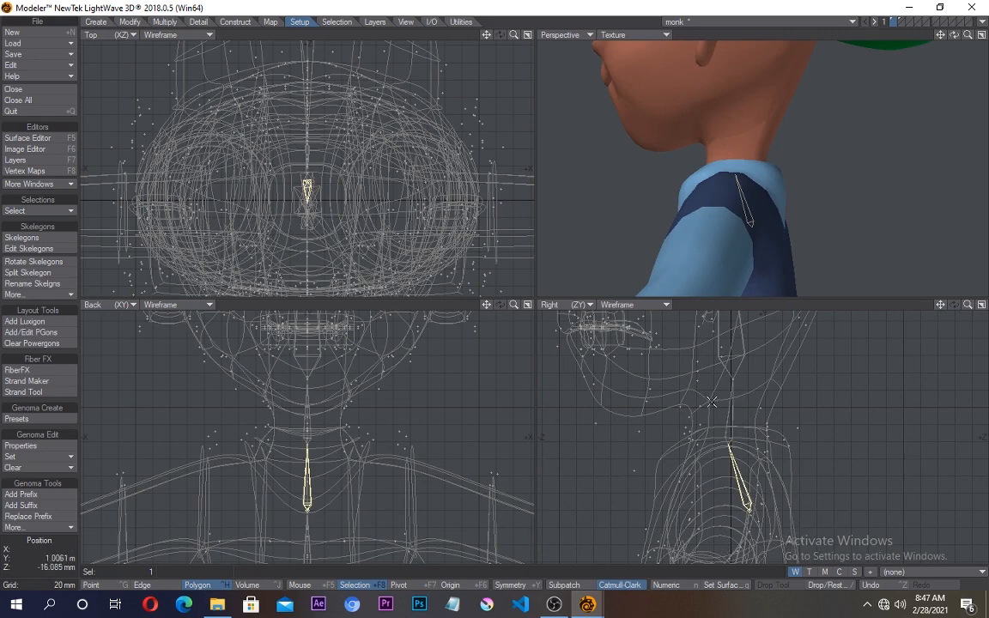
click(26, 237)
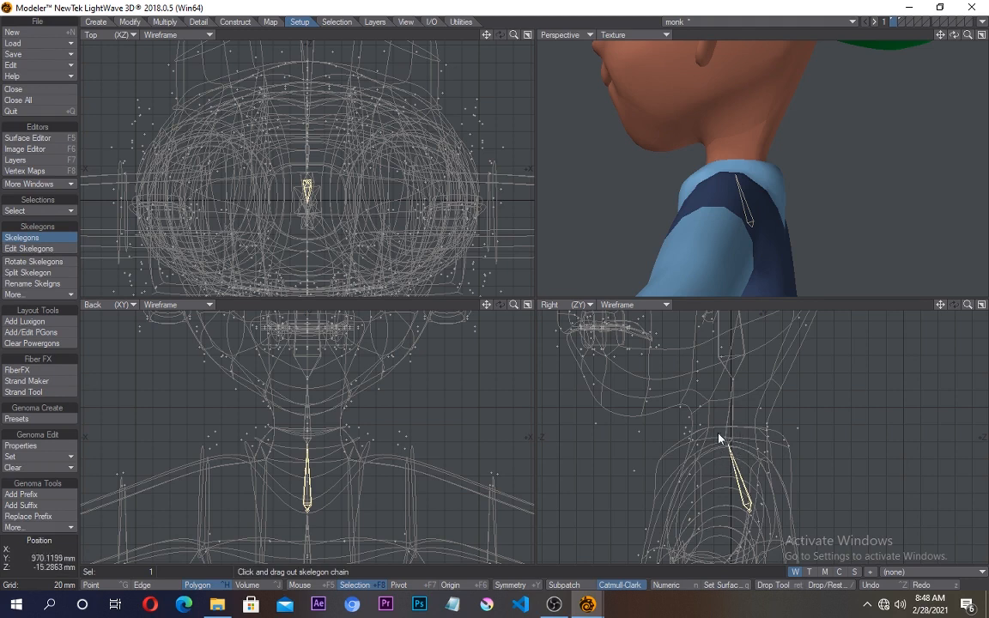
drag(307, 445, 388, 377)
scroll(413, 434, up, 3)
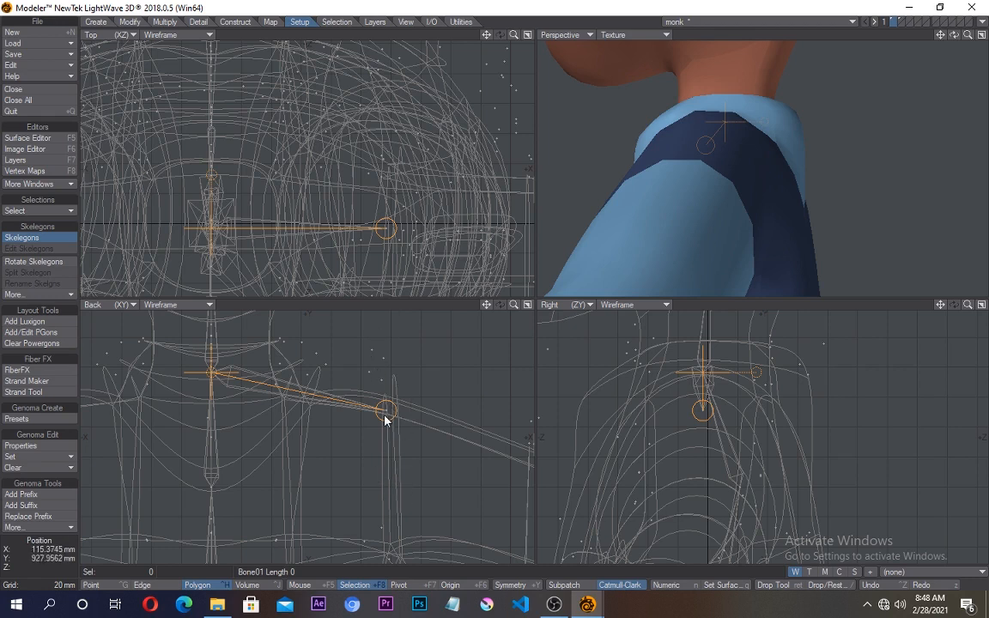
Step: Add a short skelegon at the shoulder end and lower the shoulder joints toward the middle of the upper arm
click(393, 447)
mouse_move(392, 448)
mouse_down()
mouse_move(387, 433)
mouse_move(389, 455)
mouse_move(385, 431)
mouse_up()
scroll(401, 442, down, 4)
alt+drag(470, 469, 248, 391)
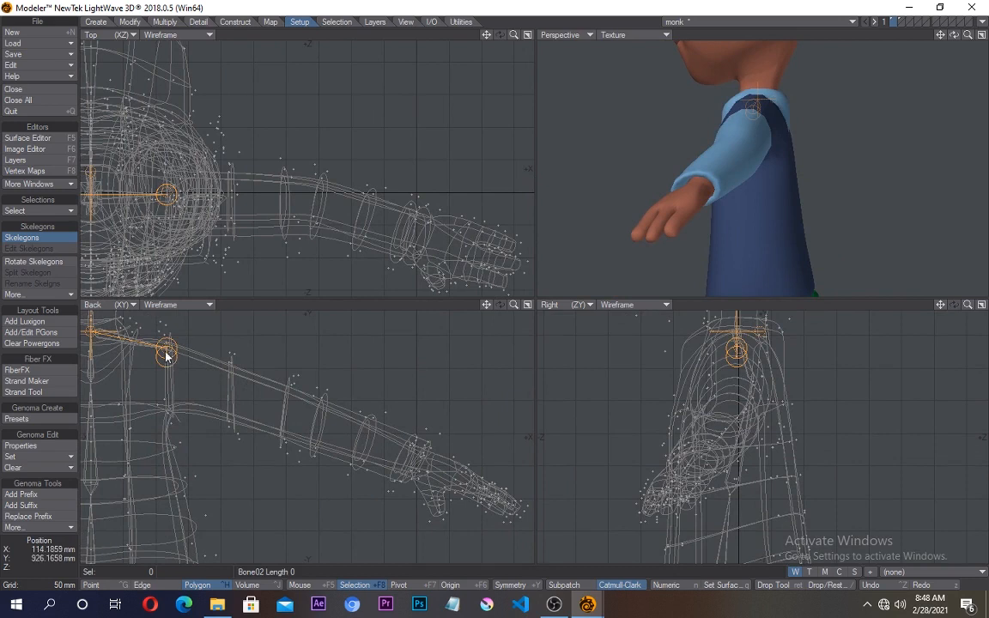
mouse_move(166, 352)
mouse_down()
mouse_move(164, 377)
mouse_move(171, 371)
mouse_up()
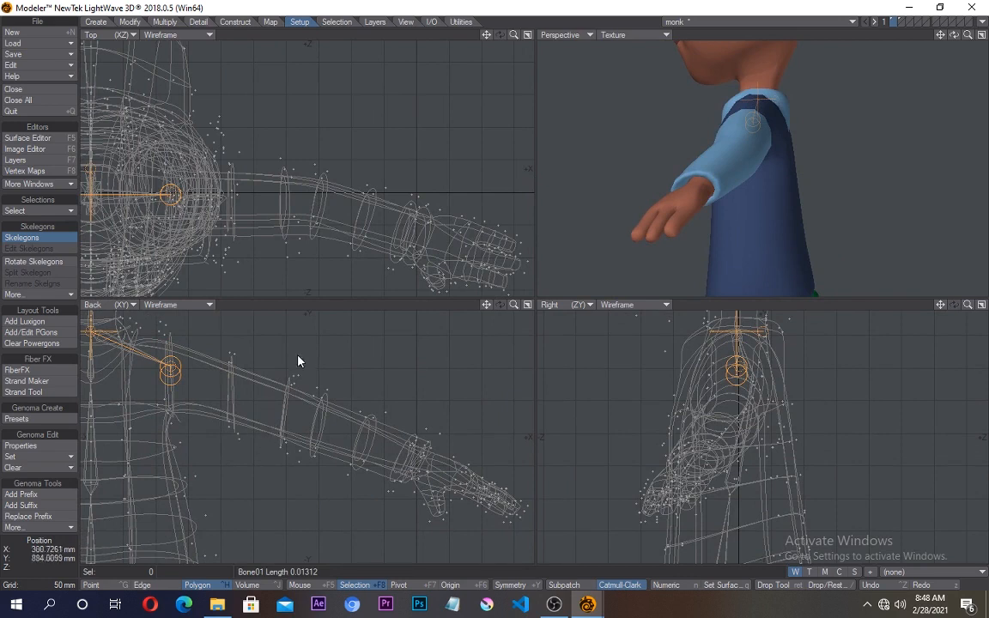
Step: Extend the arm chain in the top view to the elbow and along the forearm to the wrist
drag(330, 204, 306, 196)
click(377, 239)
drag(386, 242, 413, 230)
Step: Pull the forearm's end joint back before the wrist, and add two short skelegons through the wrist toward the hand
scroll(435, 239, up, 5)
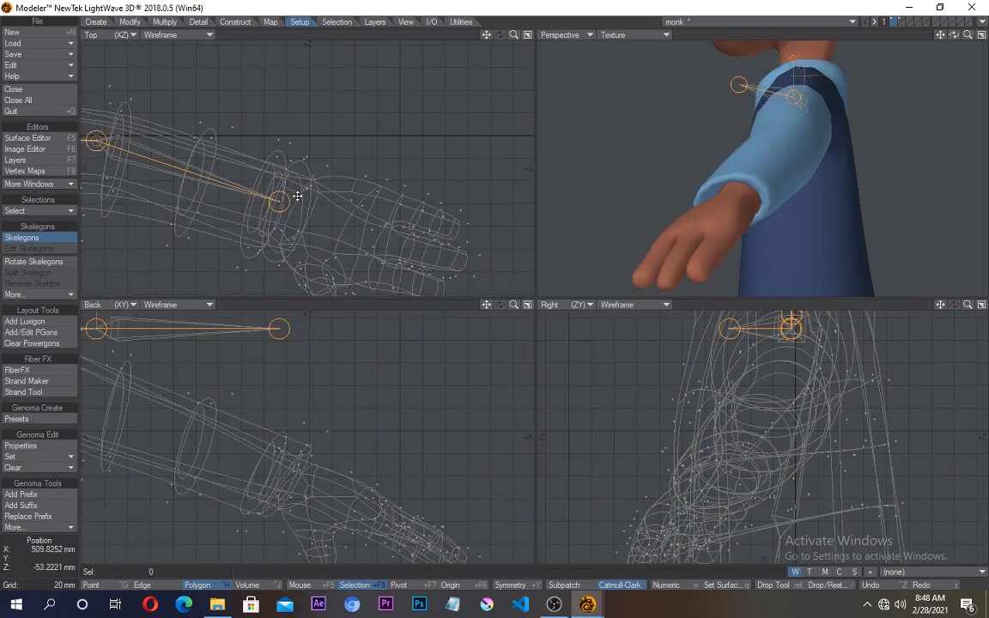
drag(291, 201, 270, 195)
click(283, 193)
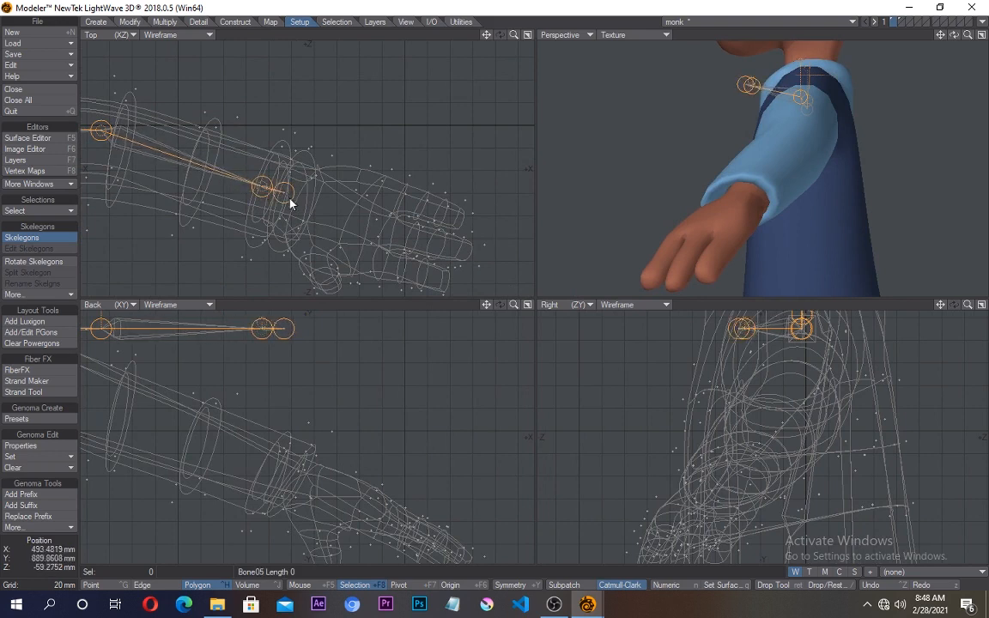
click(301, 199)
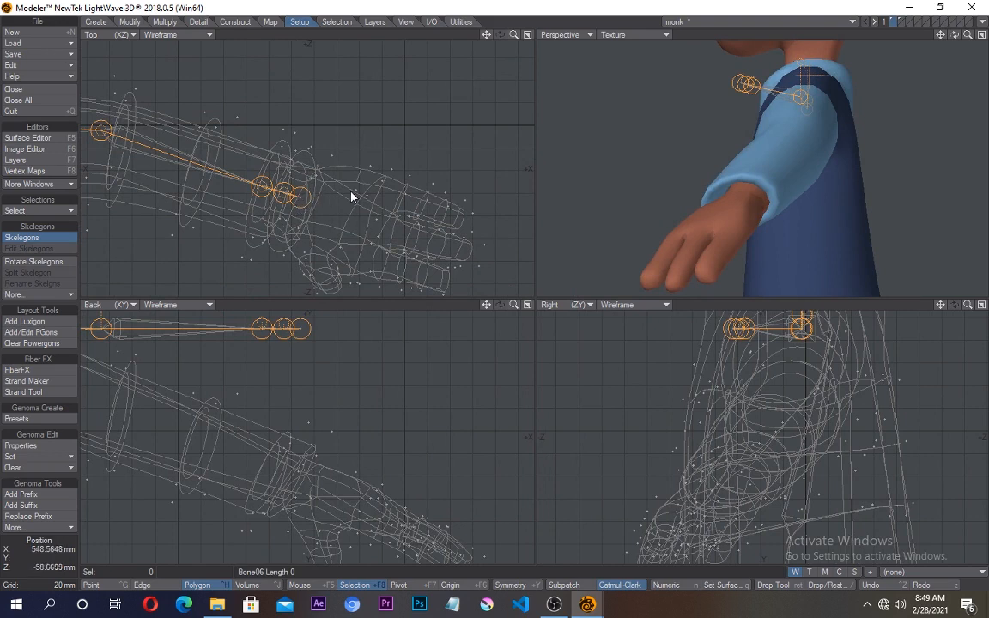
Step: Extend the arm chain across the palm to the index finger's base and add three short skelegons along the finger
click(378, 264)
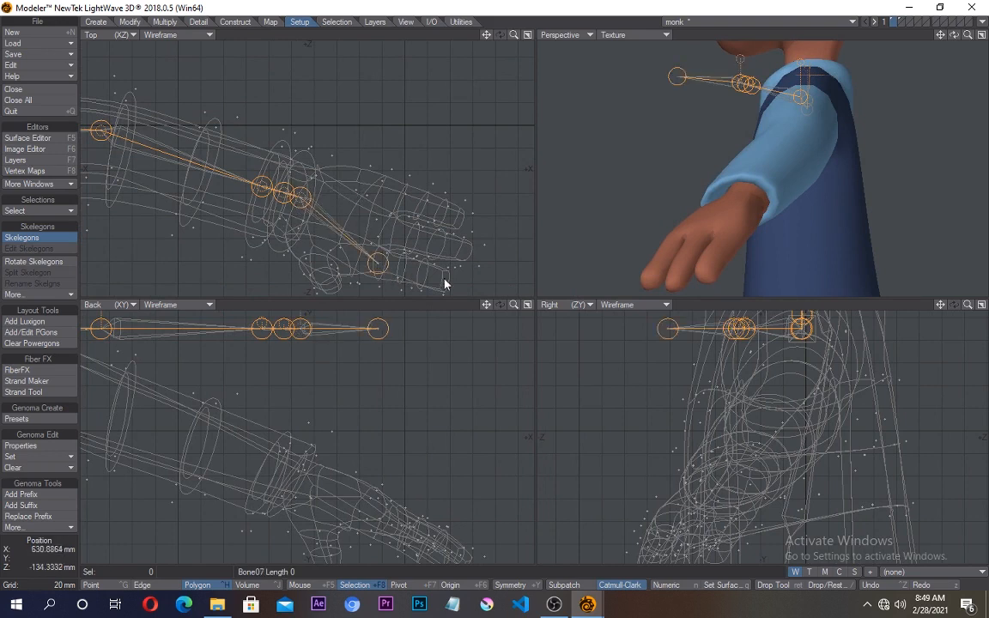
click(401, 269)
click(420, 273)
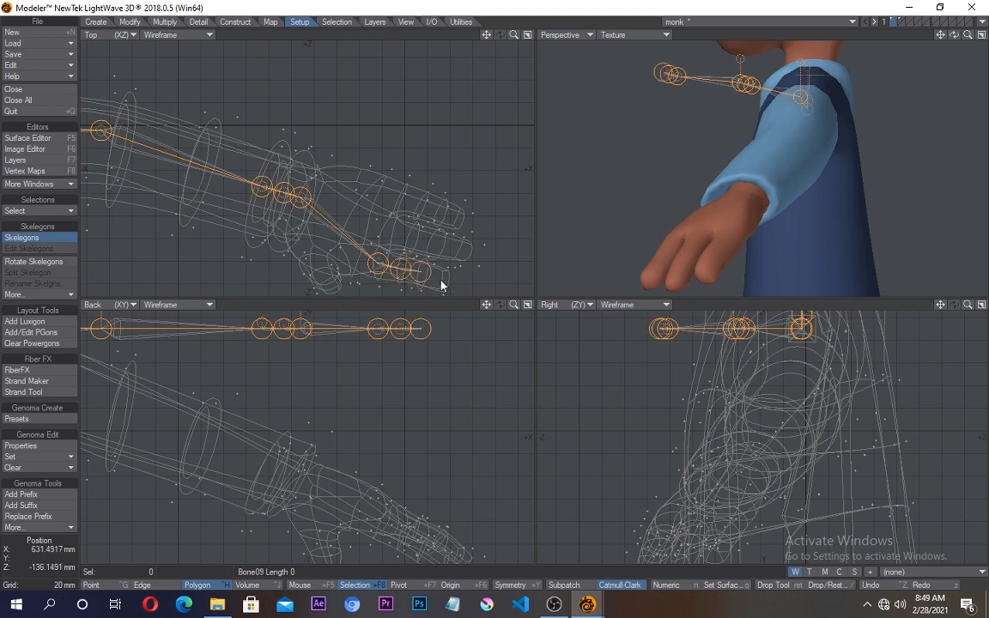
click(440, 281)
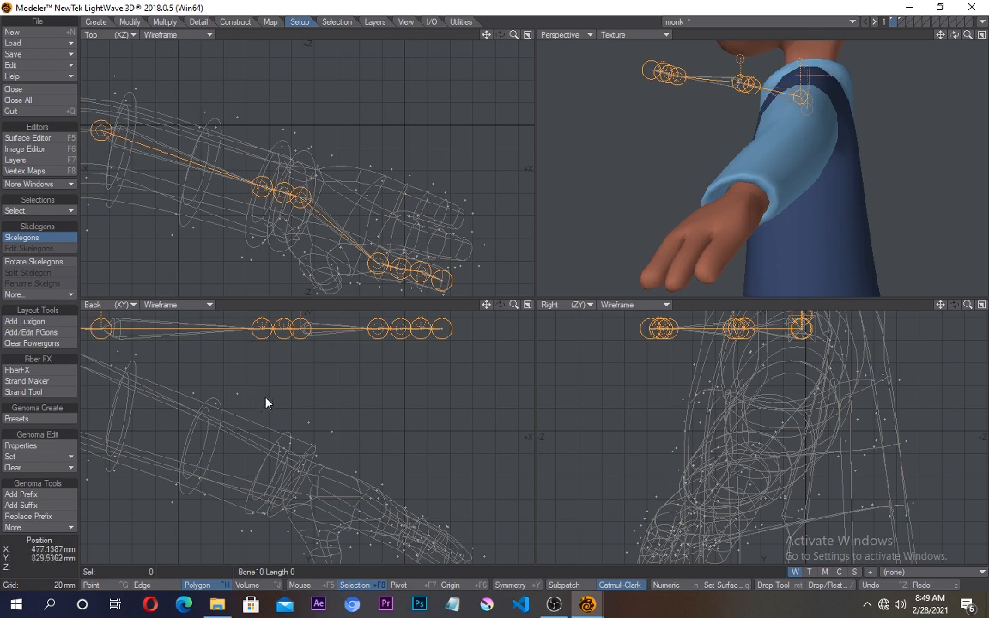
Step: Lower the elbow, wrist and index finger joints in the back view so the chain follows the sloping arm and hand
alt+drag(255, 369, 326, 426)
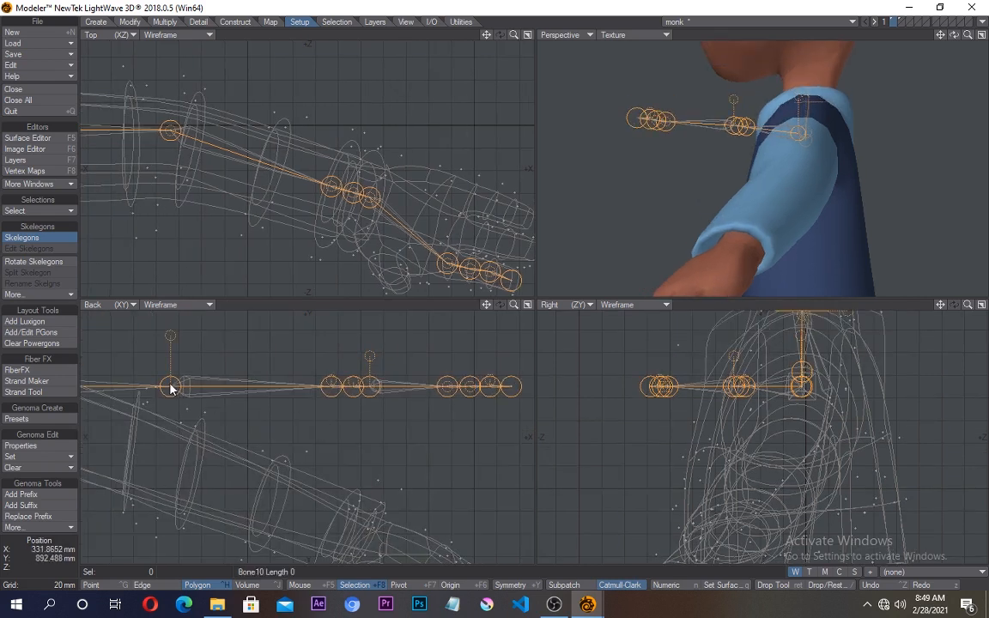
alt+drag(170, 388, 163, 464)
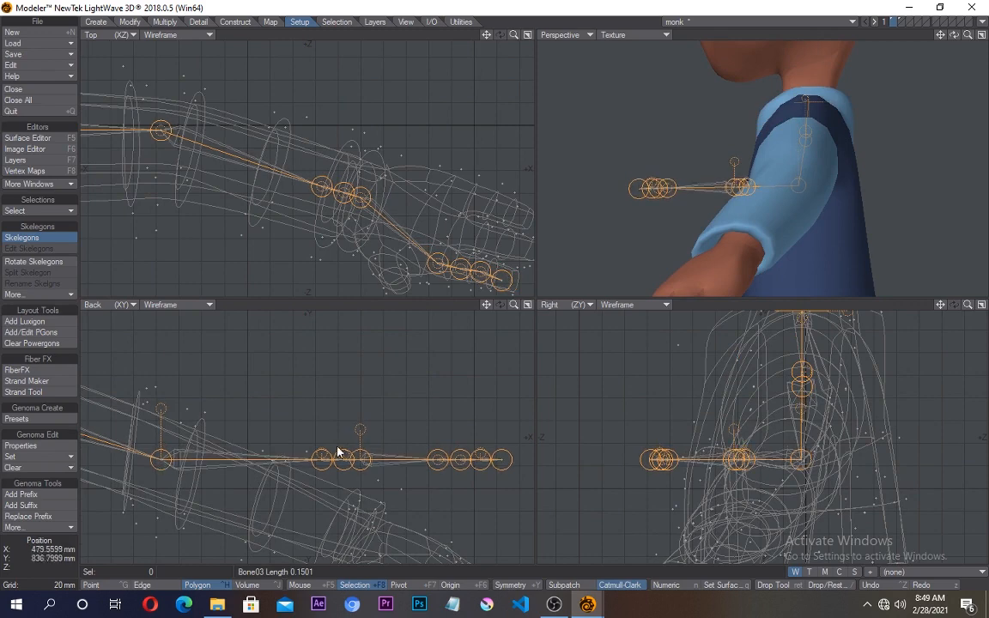
alt+drag(340, 454, 317, 371)
drag(299, 376, 322, 452)
drag(338, 452, 341, 461)
drag(417, 462, 440, 504)
drag(460, 490, 463, 518)
drag(481, 491, 486, 537)
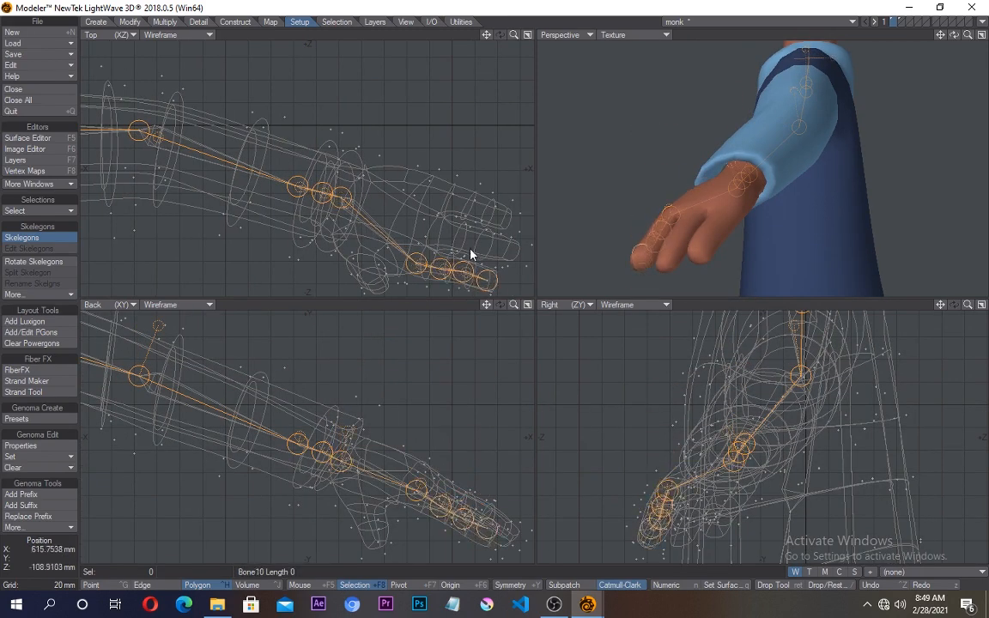
Step: Fine-tune the index finger joints in the top view to sit inside the finger, and keep the arm chain
alt+drag(470, 255, 345, 155)
scroll(345, 154, up, 5)
drag(438, 194, 441, 197)
drag(322, 170, 325, 169)
drag(270, 160, 270, 156)
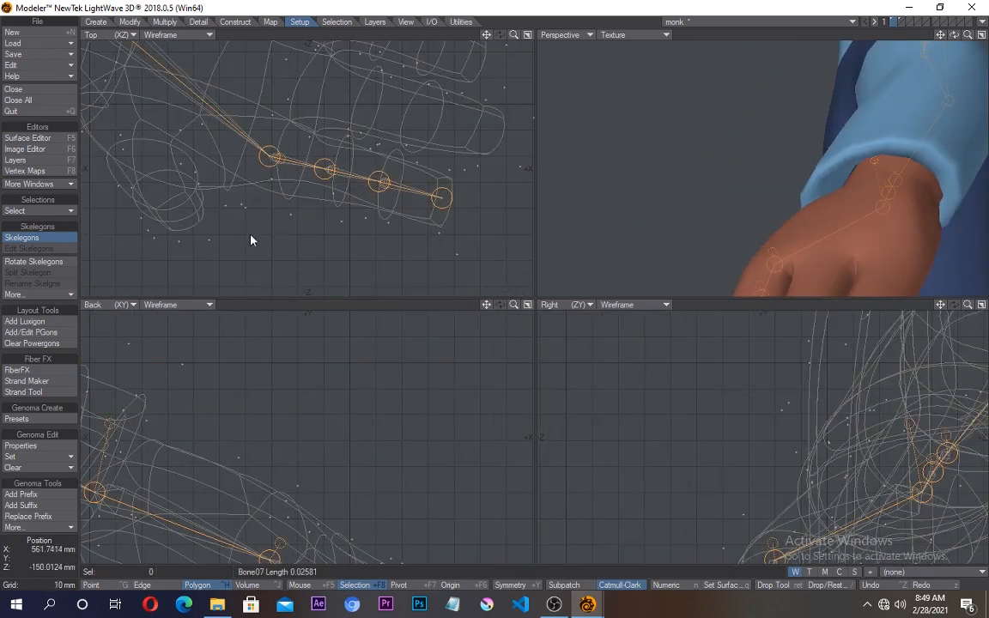
key(Return)
Step: Select only the short wrist skelegon and draw a new skelegon from its end across the palm toward the middle finger
scroll(322, 238, down, 3)
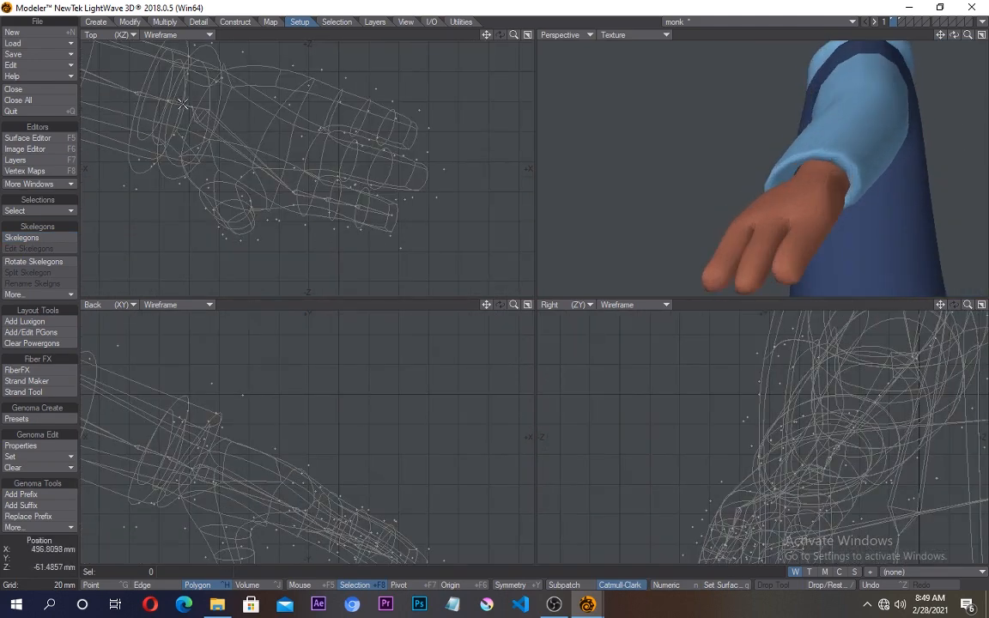
drag(182, 104, 171, 101)
click(199, 101)
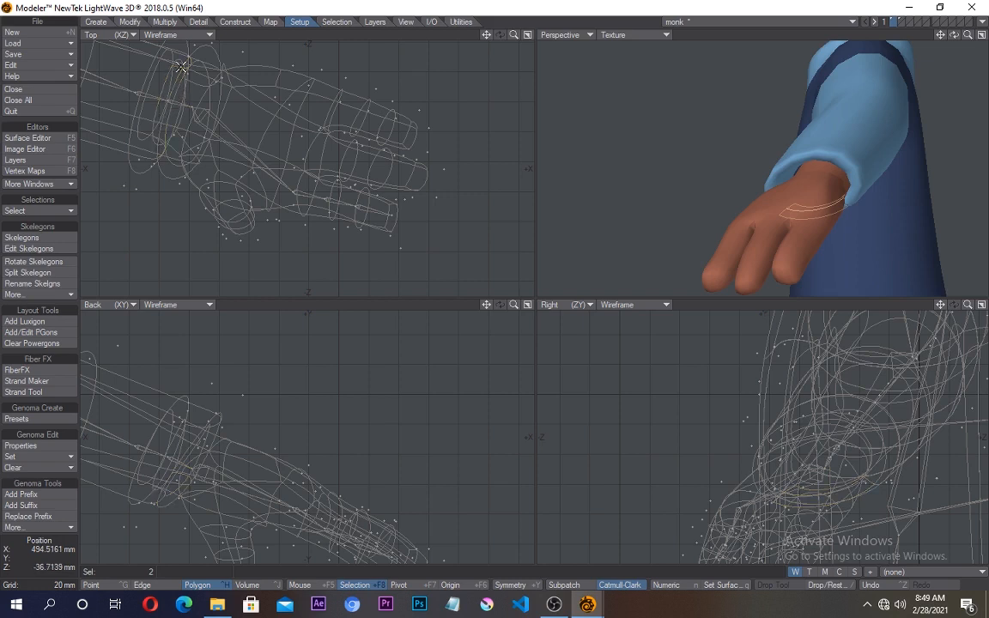
drag(174, 104, 176, 103)
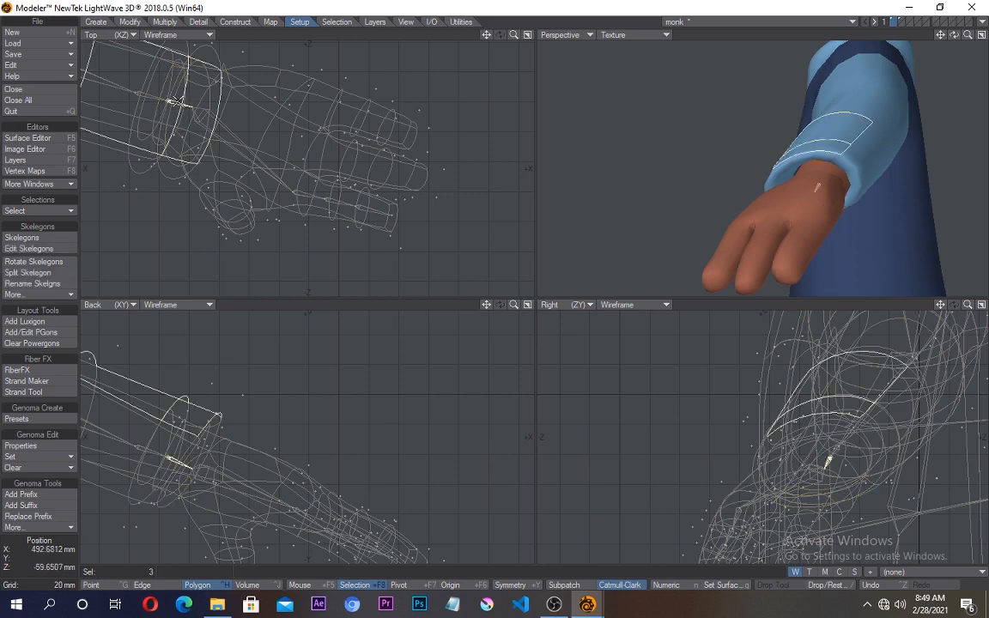
click(214, 72)
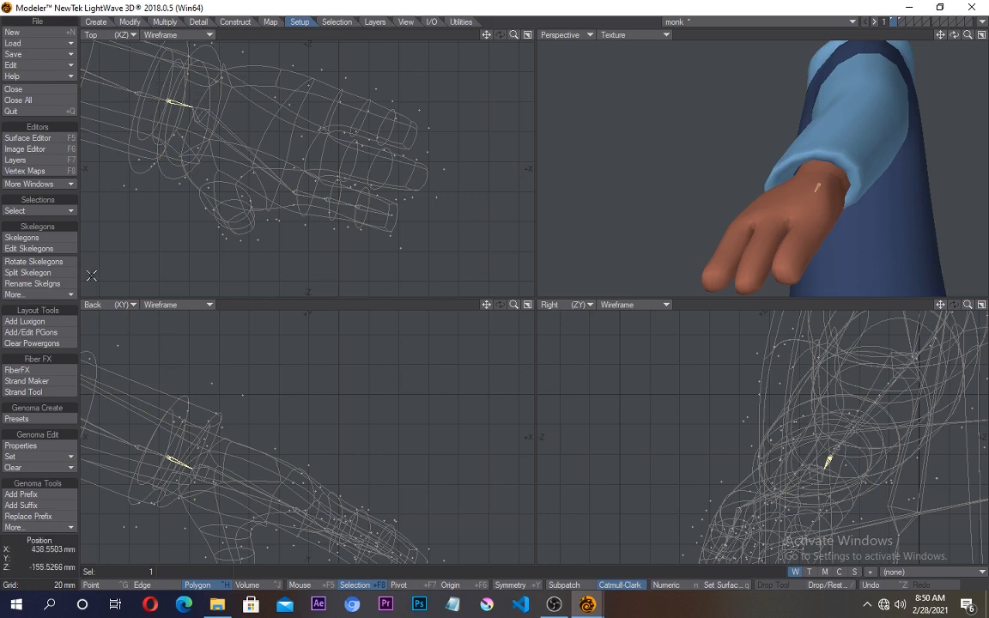
click(30, 237)
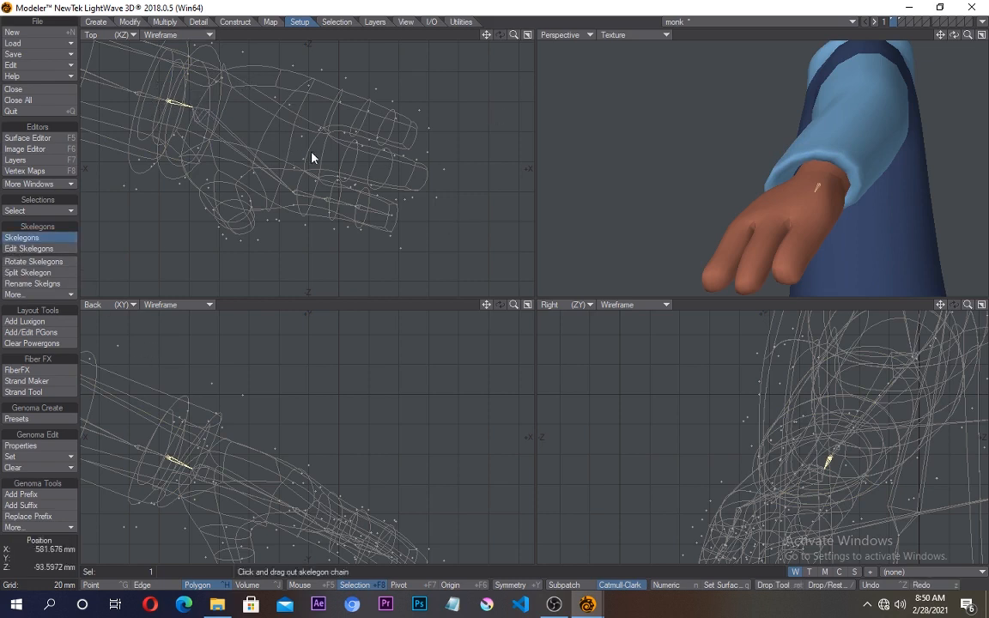
drag(191, 108, 324, 154)
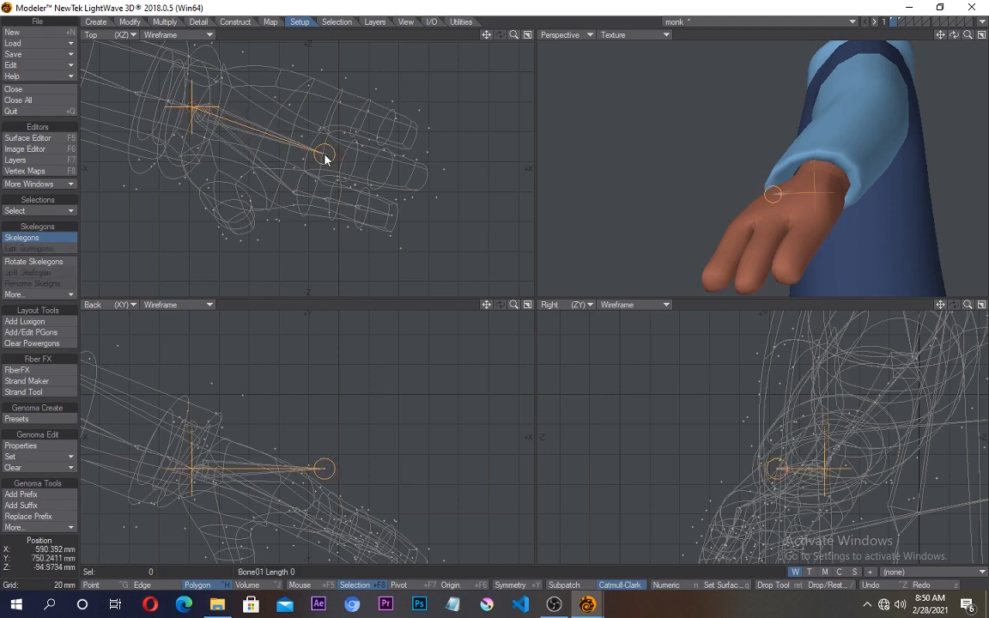
drag(324, 468, 400, 478)
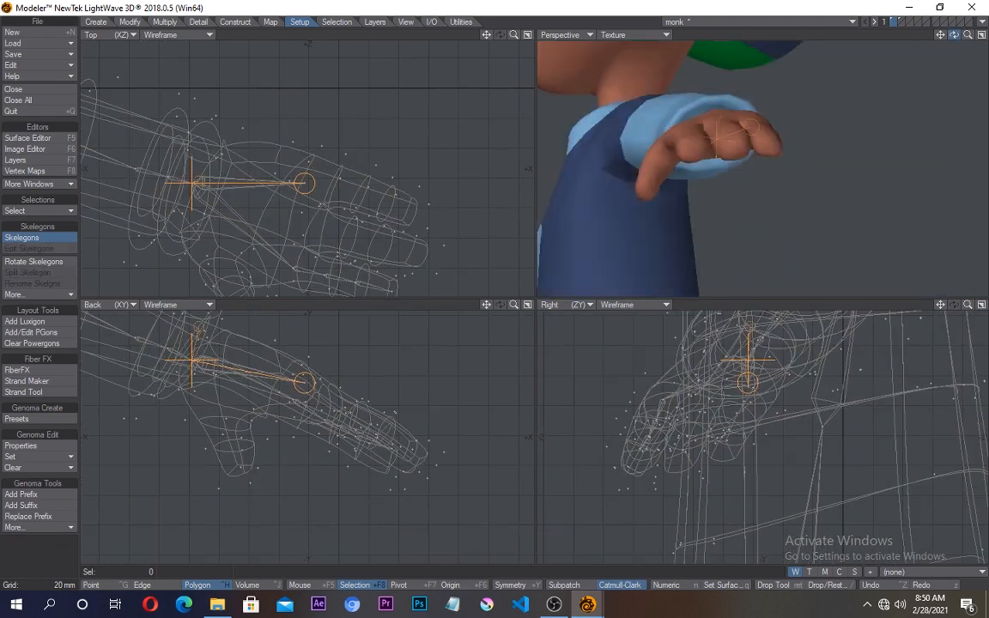
Step: Show the perspective view as Wireframe and lower the palm skelegon's end joint to the middle finger's base
click(636, 34)
click(648, 17)
drag(305, 382, 316, 415)
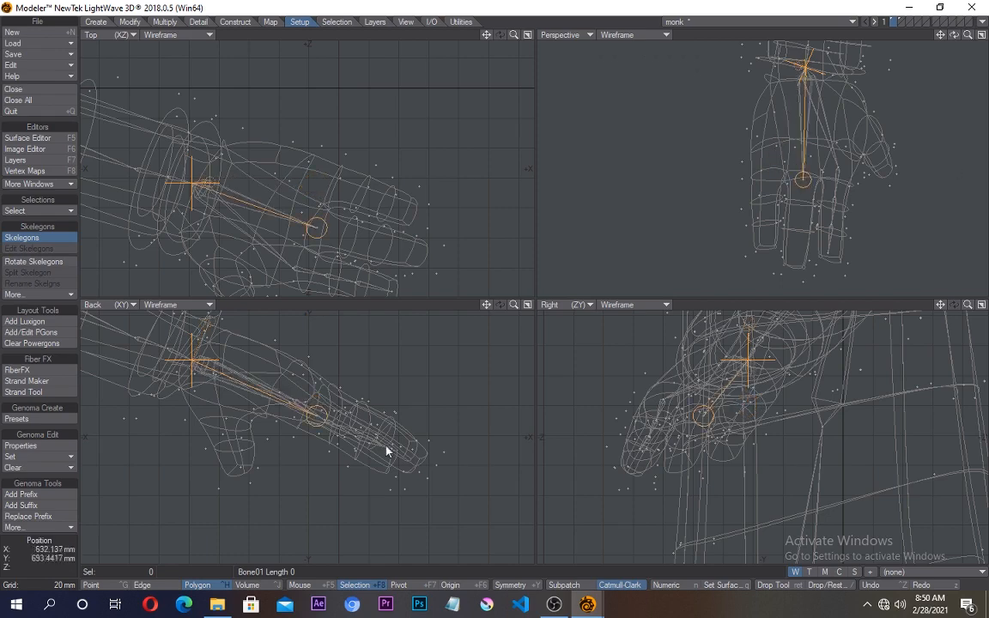
Step: Add three short skelegons along the middle finger to its tip in the top view
click(356, 239)
click(387, 246)
click(412, 249)
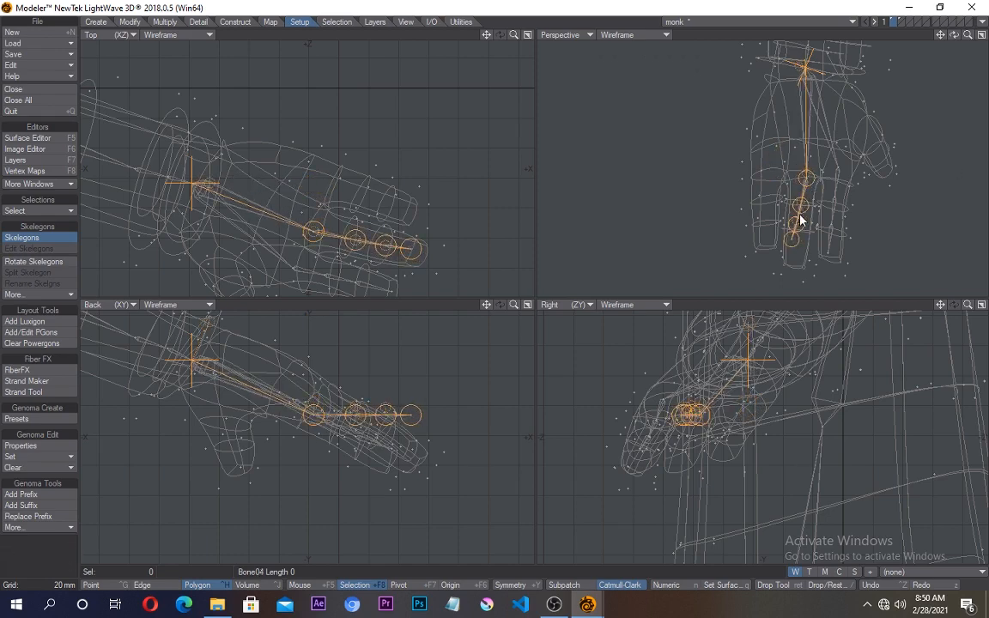
Step: Align the middle finger's joints with the finger's direction and downward slope in the perspective view
alt+drag(800, 220, 767, 225)
drag(791, 189, 781, 188)
mouse_move(747, 232)
mouse_down()
mouse_move(744, 251)
mouse_move(754, 233)
mouse_up()
drag(743, 250, 742, 254)
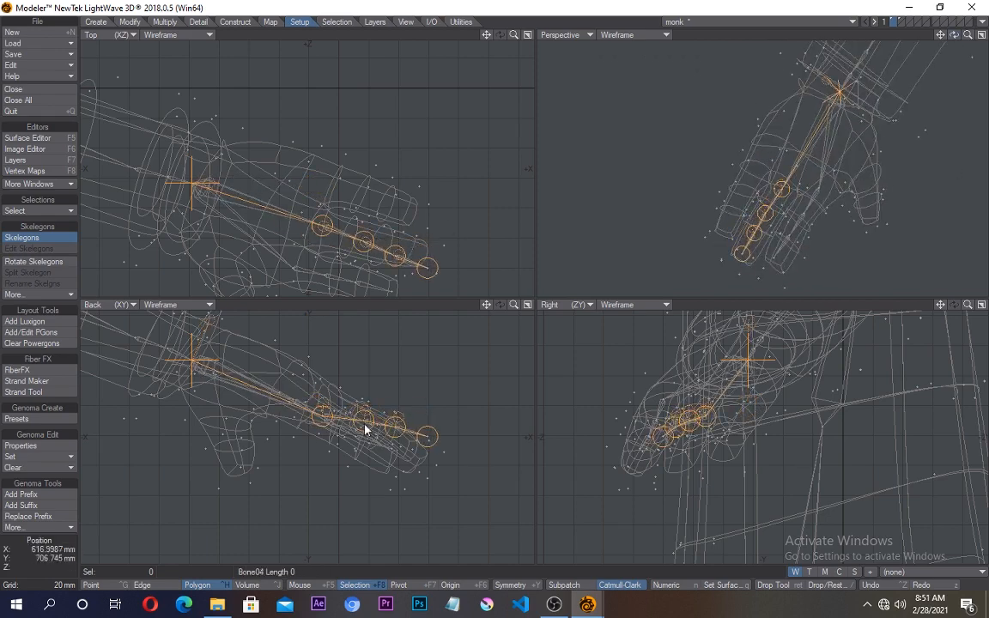
alt+drag(714, 202, 740, 163)
drag(746, 159, 745, 149)
drag(712, 156, 675, 189)
drag(688, 166, 674, 188)
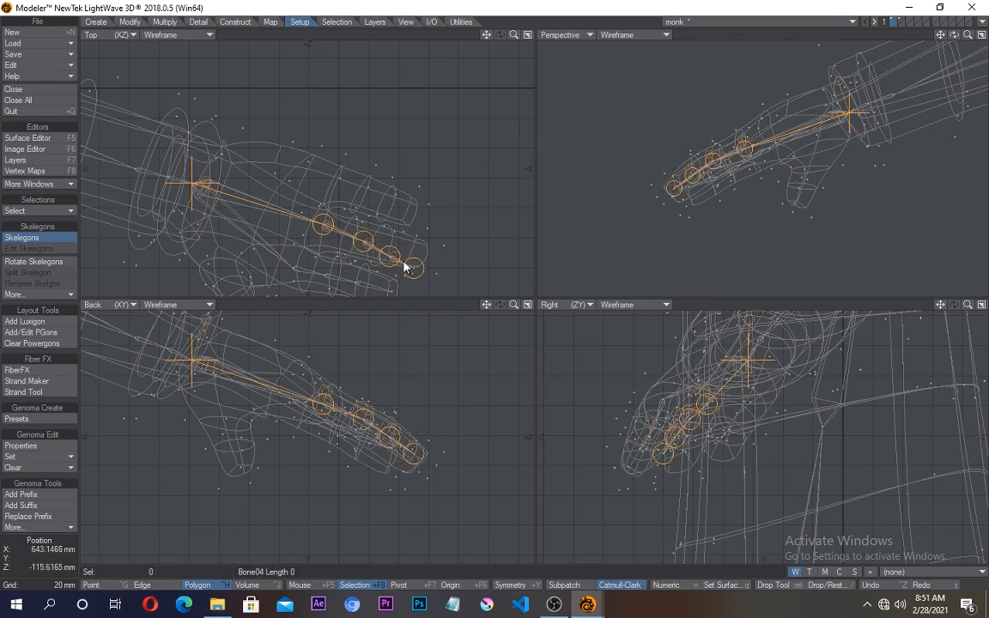
Step: Center the middle finger's joints inside the finger, keep the chain, and start a new skelegon chain from the wrist skelegon
drag(954, 35, 867, 69)
drag(795, 166, 803, 163)
drag(797, 194, 797, 218)
drag(801, 240, 792, 239)
key(space)
click(816, 57)
click(35, 238)
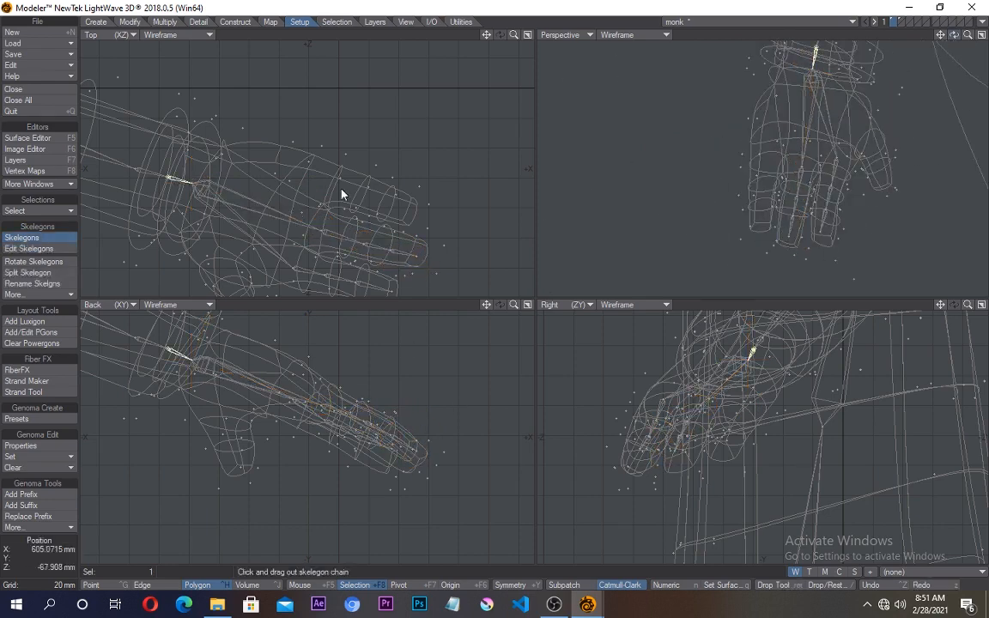
Step: Try to draw a skelegon from the wrist to the base of the outer finger
click(336, 184)
alt+drag(824, 155, 777, 142)
drag(764, 123, 763, 153)
alt+drag(773, 163, 730, 168)
click(720, 177)
key(ctrl+z)
click(329, 185)
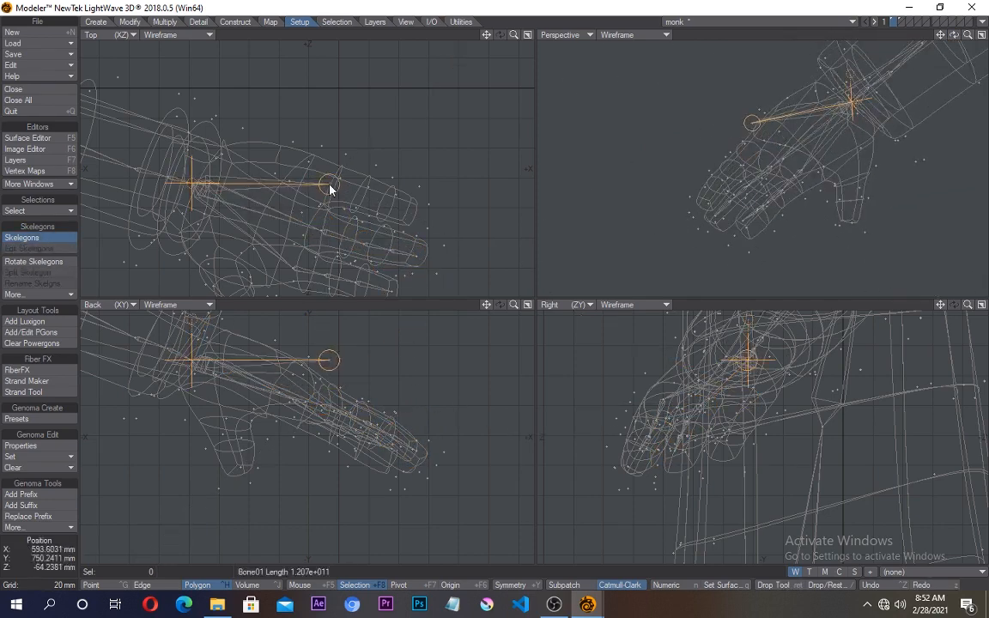
drag(752, 123, 803, 152)
key(ctrl+z)
click(743, 400)
drag(797, 97, 786, 108)
alt+drag(785, 129, 739, 125)
key(ctrl+z)
click(338, 408)
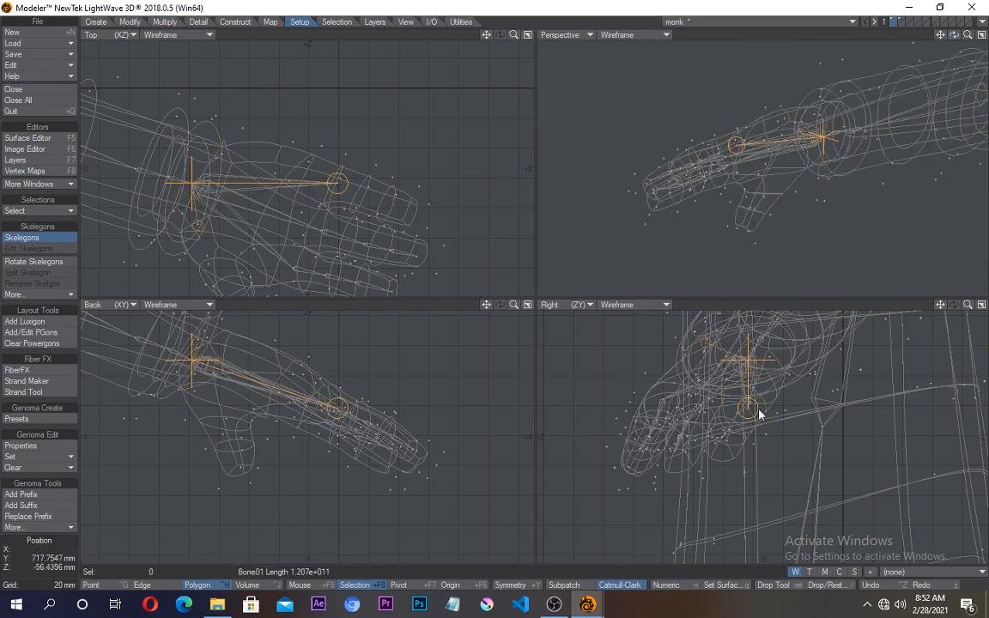
drag(954, 35, 868, 103)
click(420, 398)
scroll(318, 442, down, 5)
scroll(318, 442, up, 5)
key(ctrl+z)
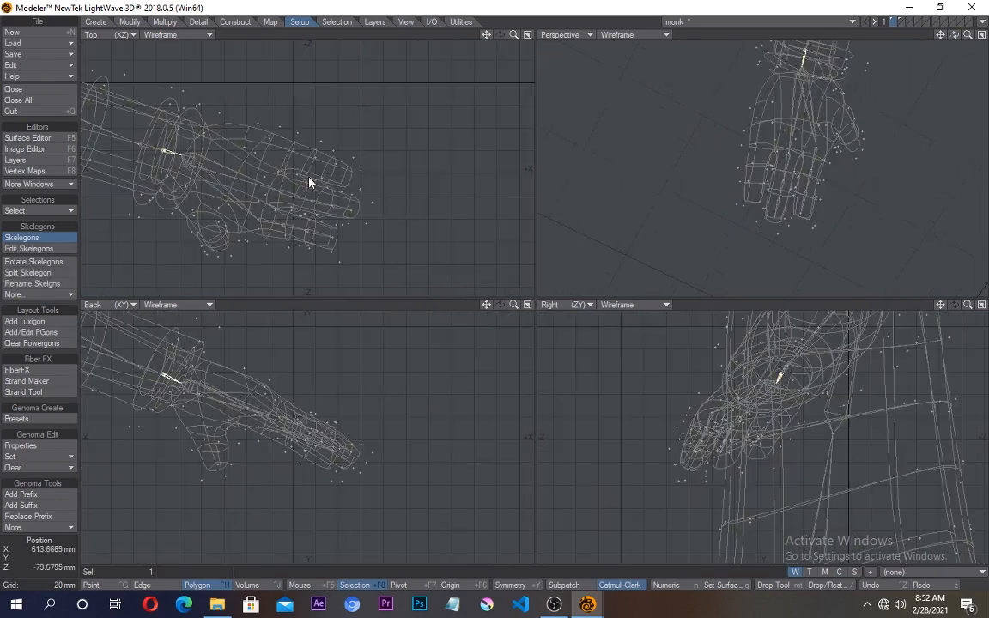
Step: Draw a skelegon from the wrist to the outer finger's base and lower its end joint into the hand
click(293, 154)
drag(292, 379, 292, 420)
alt+drag(828, 198, 754, 156)
click(766, 175)
key(ctrl+z)
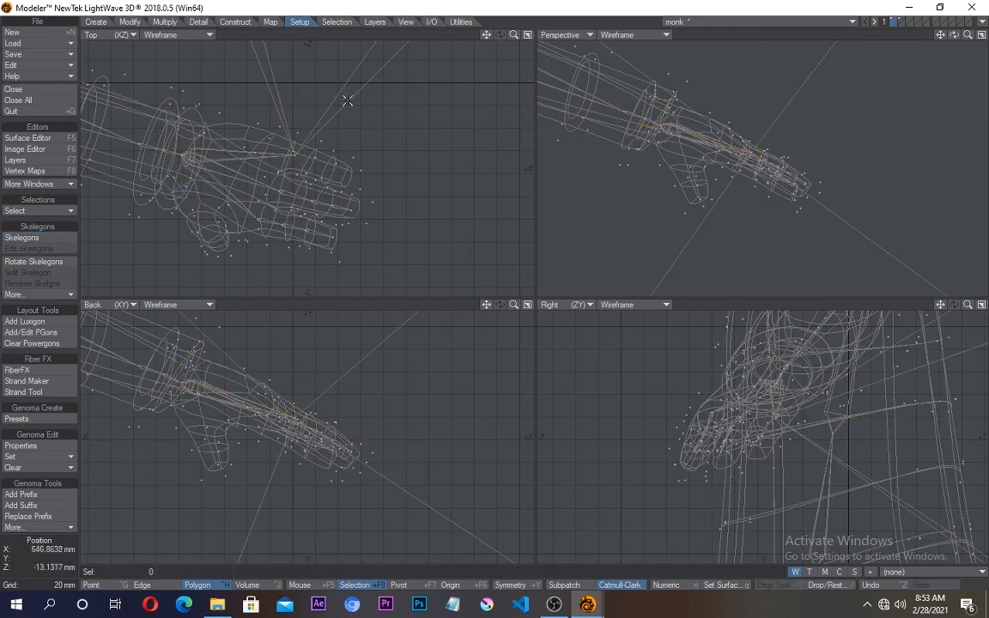
Step: Remove the stray oversized skelegon at the outer finger's base, leaving the new palm skelegon selected
key(ctrl+z)
key(ctrl+z)
key(Delete)
key(Delete)
key(ctrl+z)
key(ctrl+z)
scroll(324, 163, up, 4)
Step: Draw three short skelegons along the outer finger from the end of the selected palm skelegon
click(36, 239)
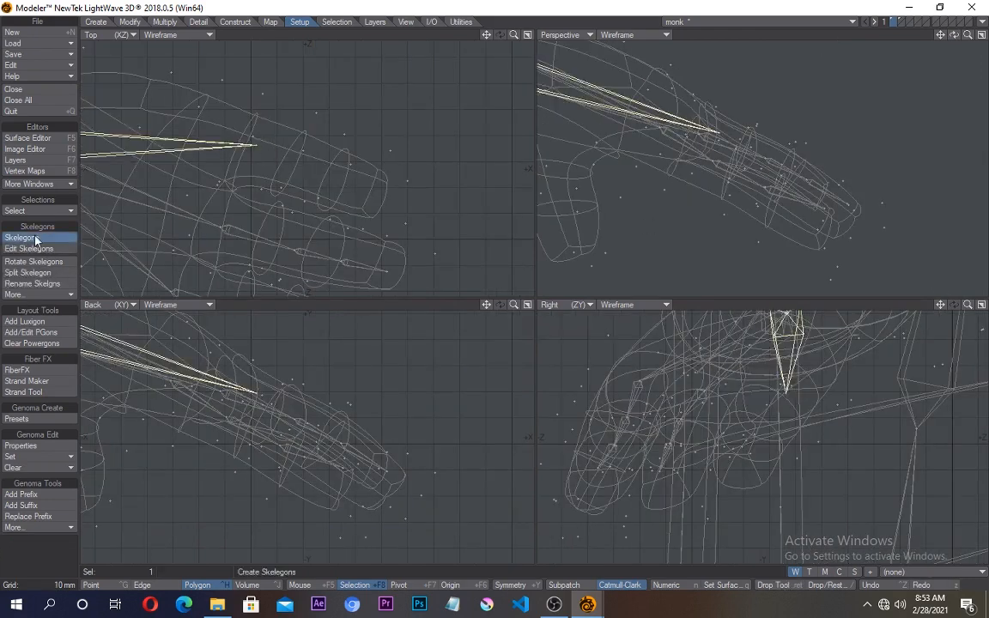
click(298, 163)
click(334, 176)
click(377, 196)
Step: Align the outer finger's joints so the chain runs through the middle of the finger to its tip
mouse_move(954, 36)
mouse_down()
mouse_move(842, 60)
mouse_move(816, 95)
mouse_up()
drag(770, 134, 771, 148)
drag(700, 157, 705, 185)
drag(738, 160, 738, 166)
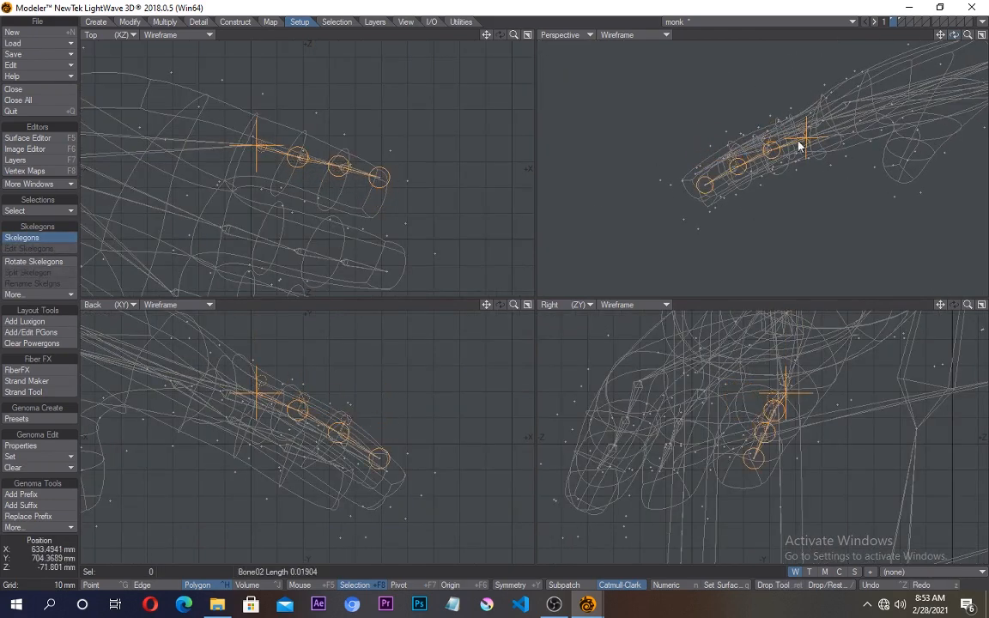
drag(378, 459, 383, 465)
drag(954, 35, 885, 78)
drag(752, 152, 761, 151)
drag(752, 190, 759, 190)
drag(746, 225, 758, 231)
Step: Keep the outer finger chain and delete the stray oversized skelegon at the fingertip
key(Return)
click(443, 188)
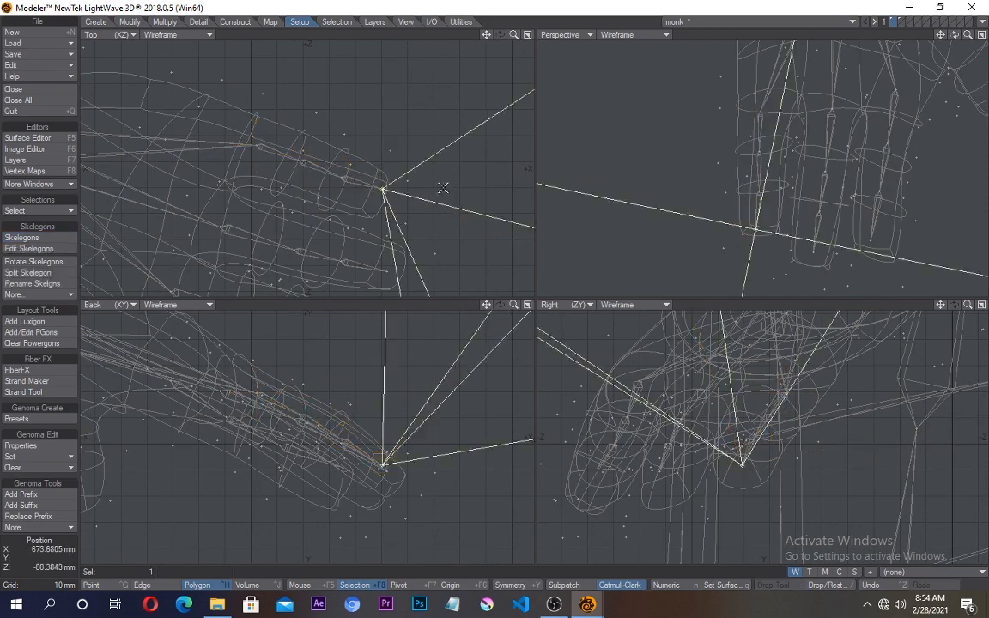
key(Delete)
Step: Select the wrist skelegon, draw a new skelegon toward the thumb, and fit its end joint at the thumb's base
scroll(443, 188, down, 4)
click(259, 380)
click(53, 238)
drag(954, 35, 850, 60)
click(310, 462)
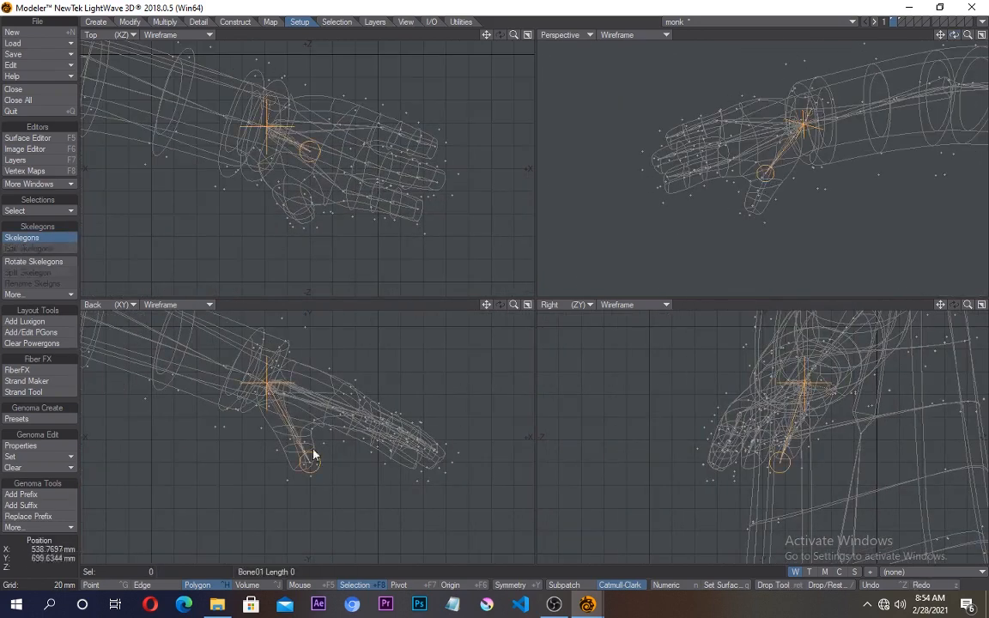
drag(310, 462, 286, 422)
drag(780, 421, 747, 383)
drag(954, 36, 824, 95)
drag(780, 130, 780, 153)
Step: Add two short skelegons down the thumb, align their joints inside it, and keep the chain
click(296, 443)
click(297, 462)
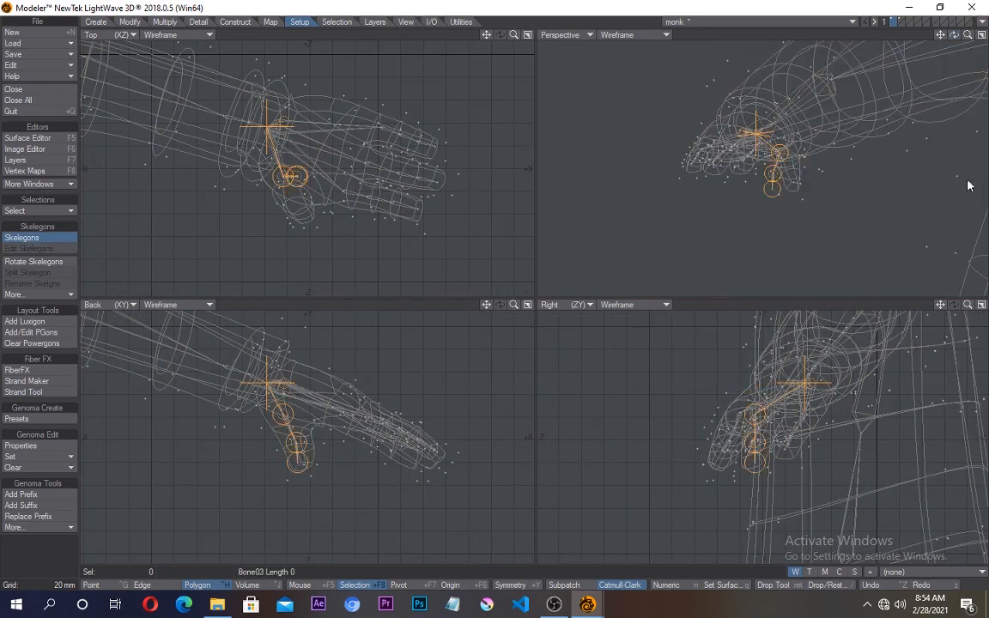
drag(954, 35, 876, 69)
drag(755, 167, 744, 172)
drag(755, 180, 729, 190)
drag(954, 35, 885, 60)
drag(739, 191, 765, 176)
drag(954, 35, 884, 52)
key(Return)
scroll(756, 202, down, 4)
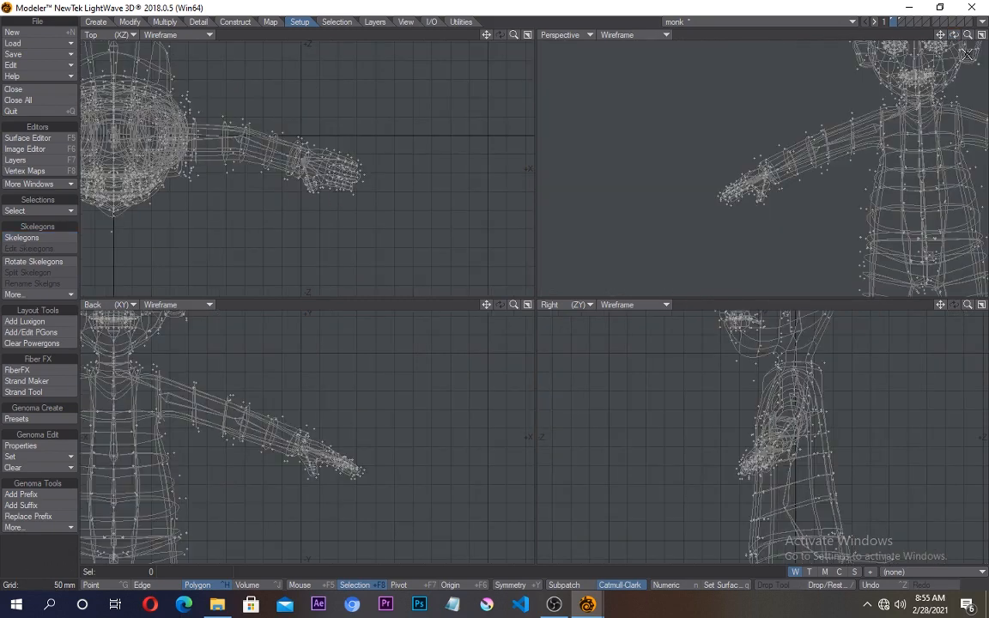
Step: Show the perspective view as Texture and turn the character to its front
mouse_move(955, 35)
mouse_down()
mouse_move(867, 69)
mouse_move(953, 34)
mouse_up()
click(666, 36)
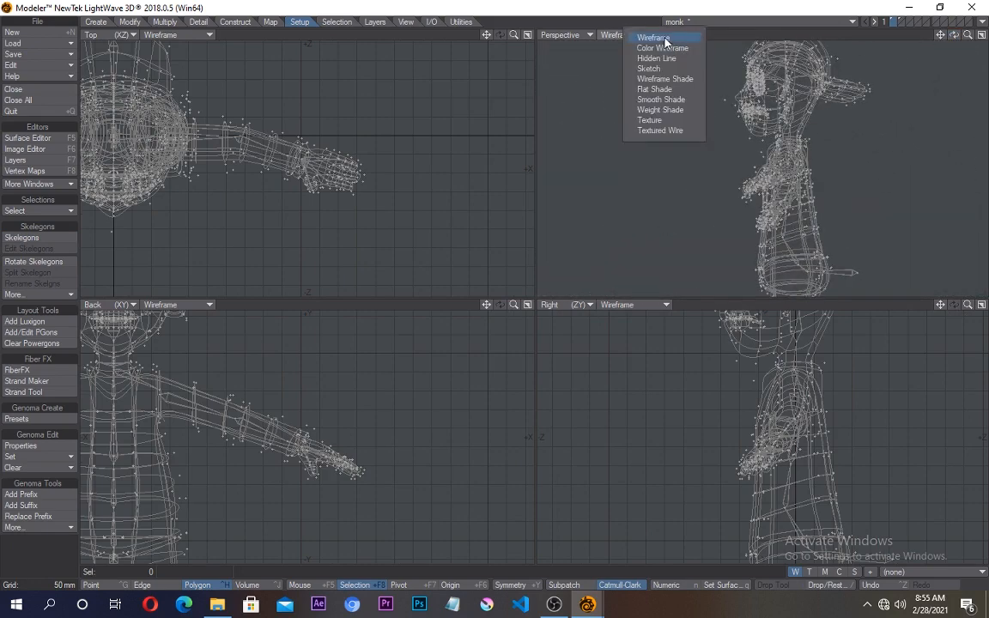
click(662, 121)
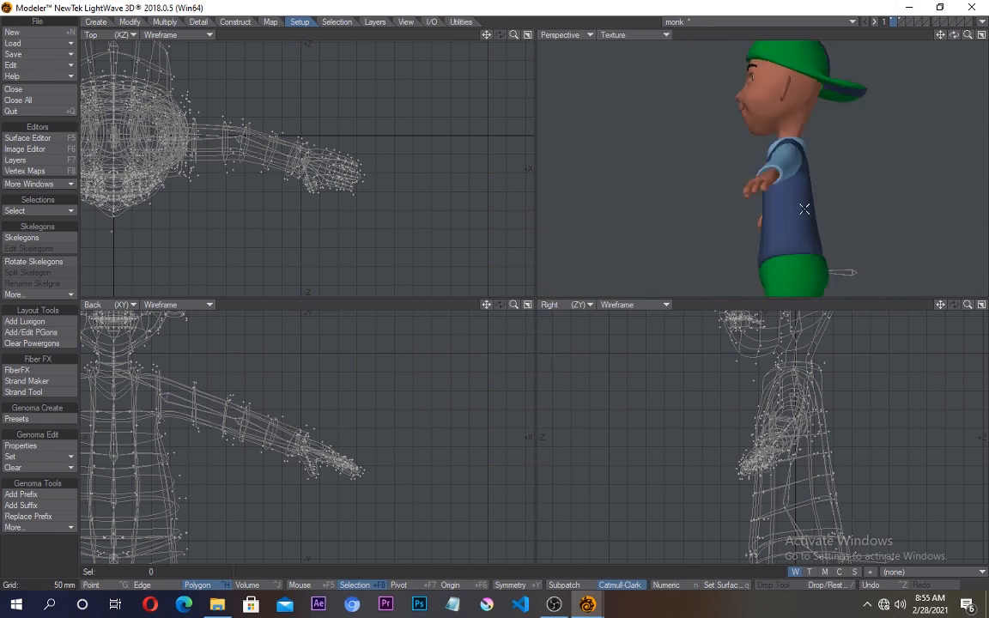
mouse_move(956, 36)
mouse_down()
mouse_move(885, 50)
mouse_move(867, 36)
mouse_move(971, 43)
mouse_move(984, 34)
mouse_move(969, 36)
mouse_up()
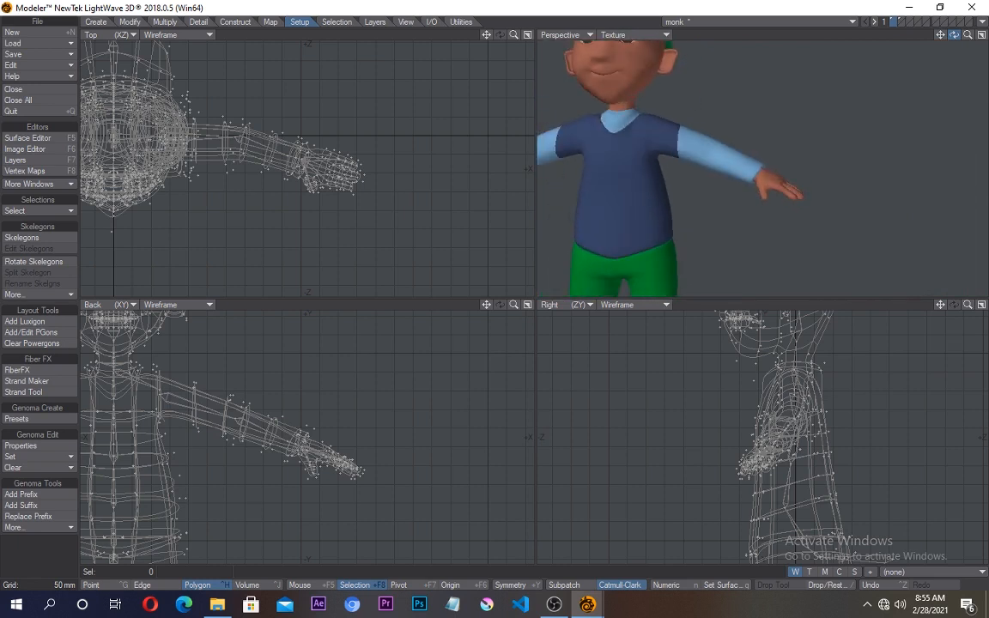
alt+drag(119, 440, 224, 408)
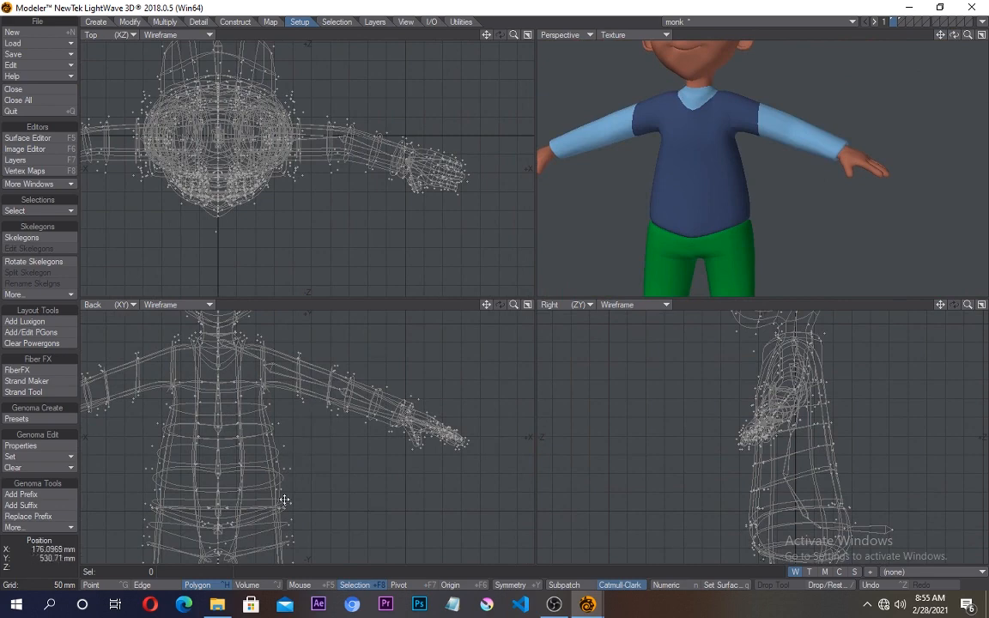
mouse_move(287, 482)
alt+mouse_down()
mouse_move(282, 316)
mouse_move(291, 492)
alt+mouse_up()
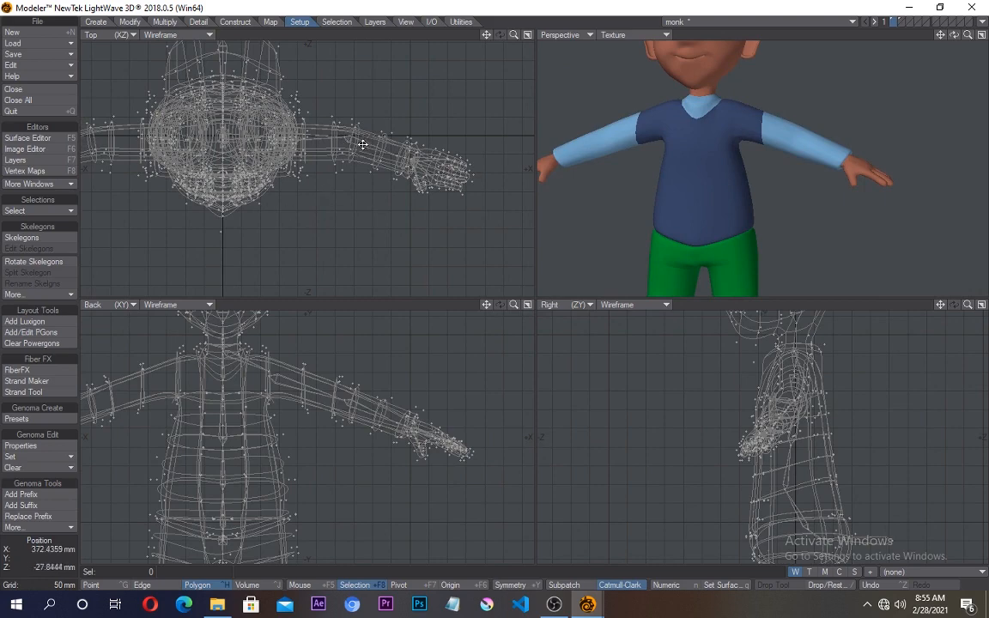
scroll(362, 144, up, 5)
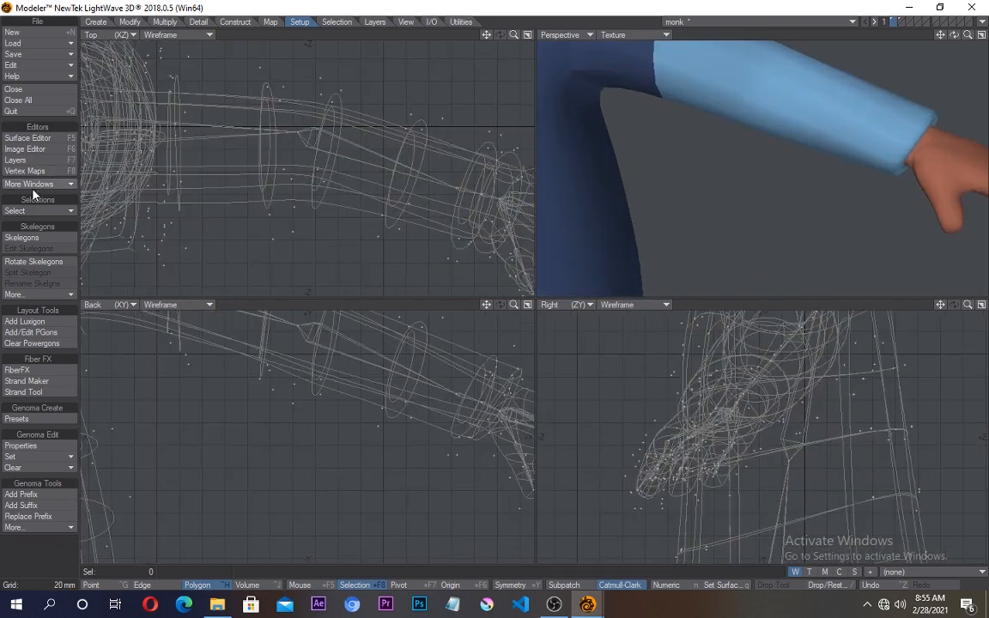
Step: Select the elbow joint point of the arm skelegons, move it slightly toward the bend of the sleeve, and deselect it
click(91, 584)
click(300, 130)
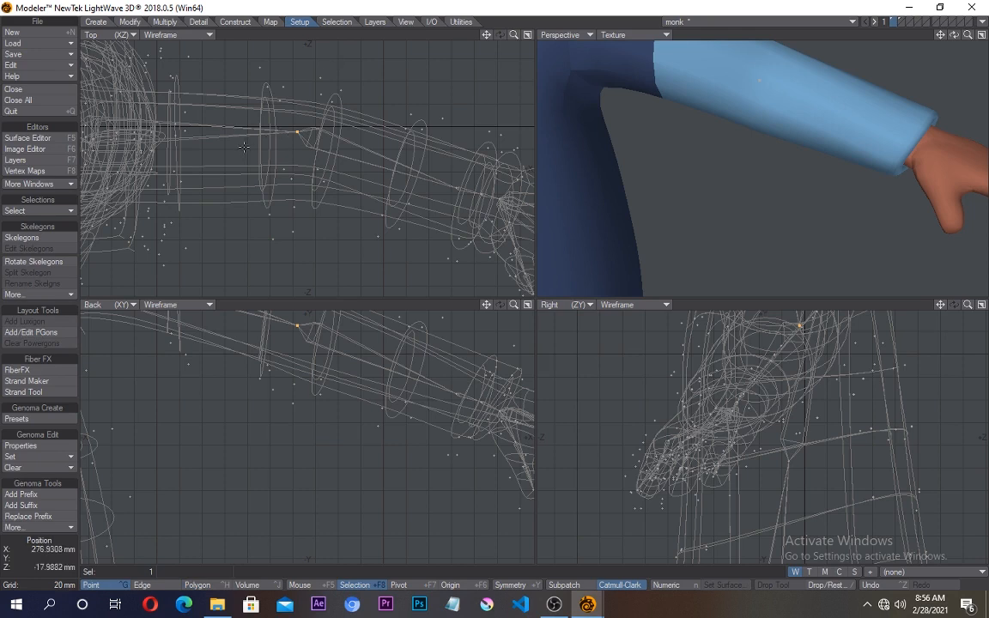
key(t)
mouse_move(304, 129)
mouse_down()
mouse_move(329, 133)
mouse_move(305, 128)
mouse_up()
key(slash)
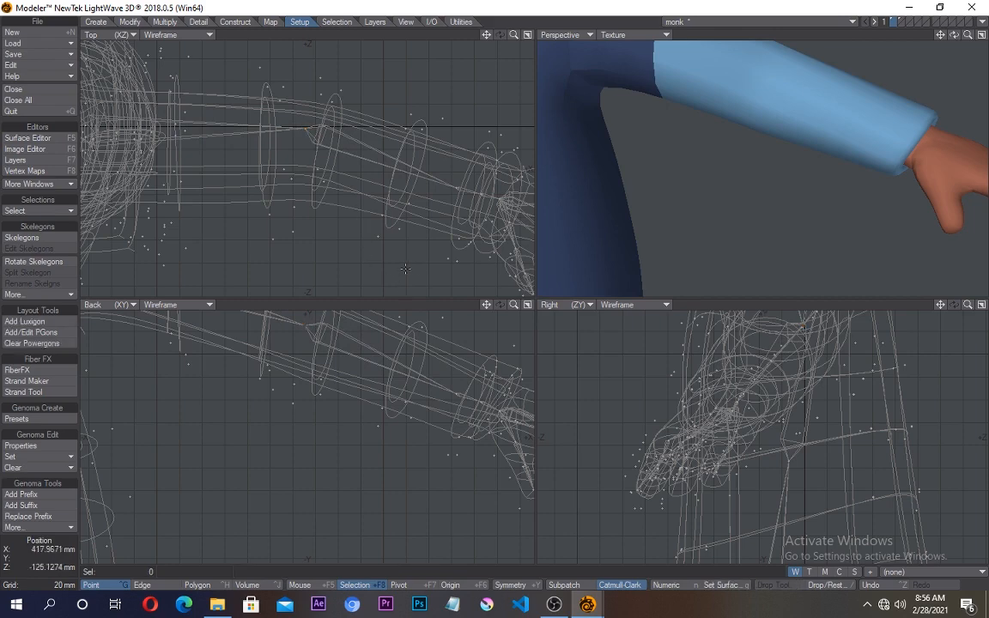
Step: Move the base joint of the root skelegon behind the pelvis about 37 mm toward the body, and deselect it
scroll(306, 192, down, 1)
alt+drag(316, 481, 425, 461)
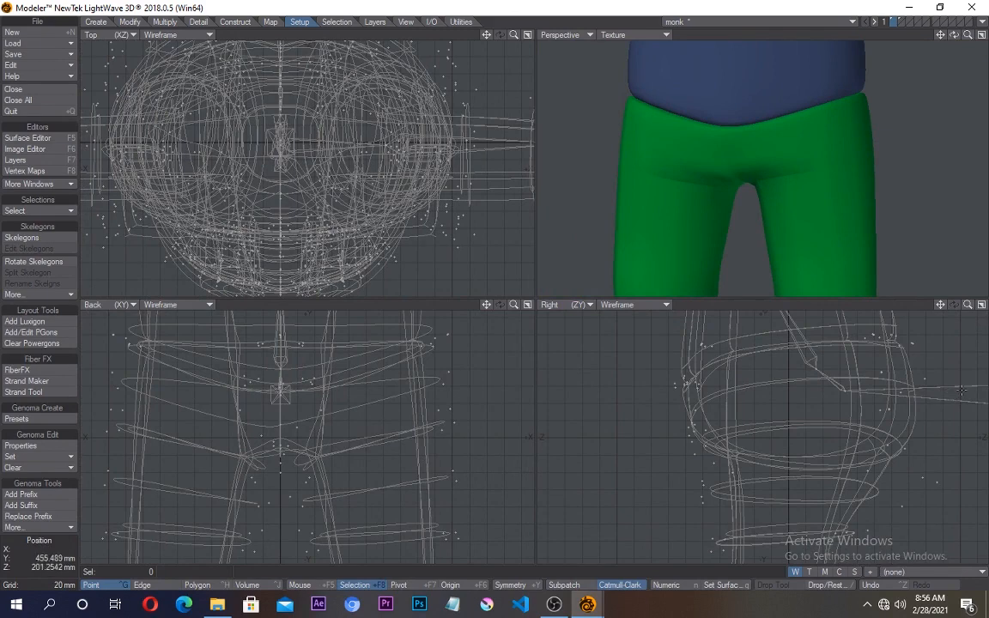
alt+drag(953, 416, 831, 397)
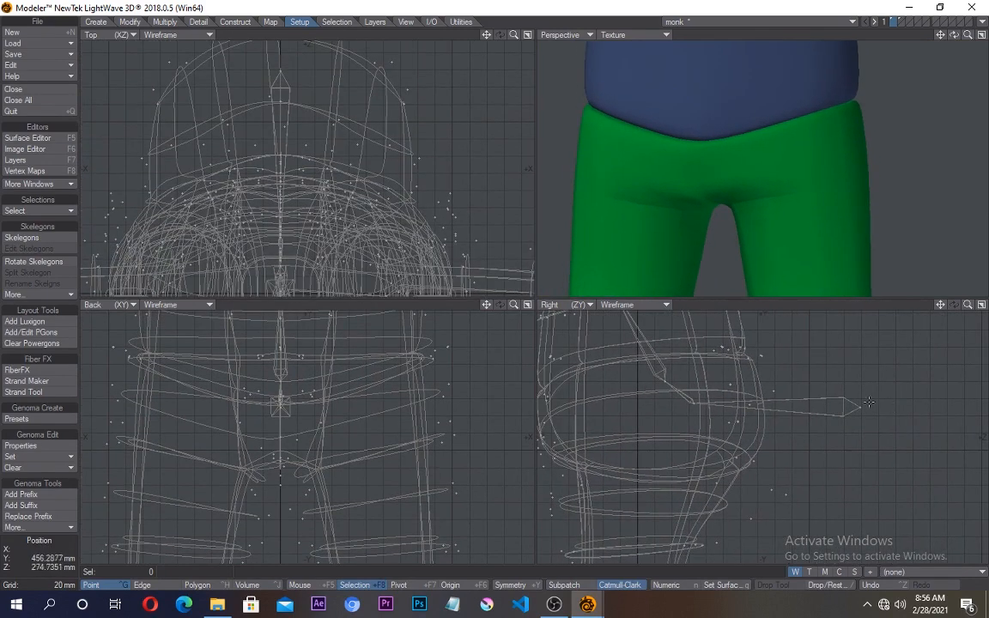
click(859, 410)
key(t)
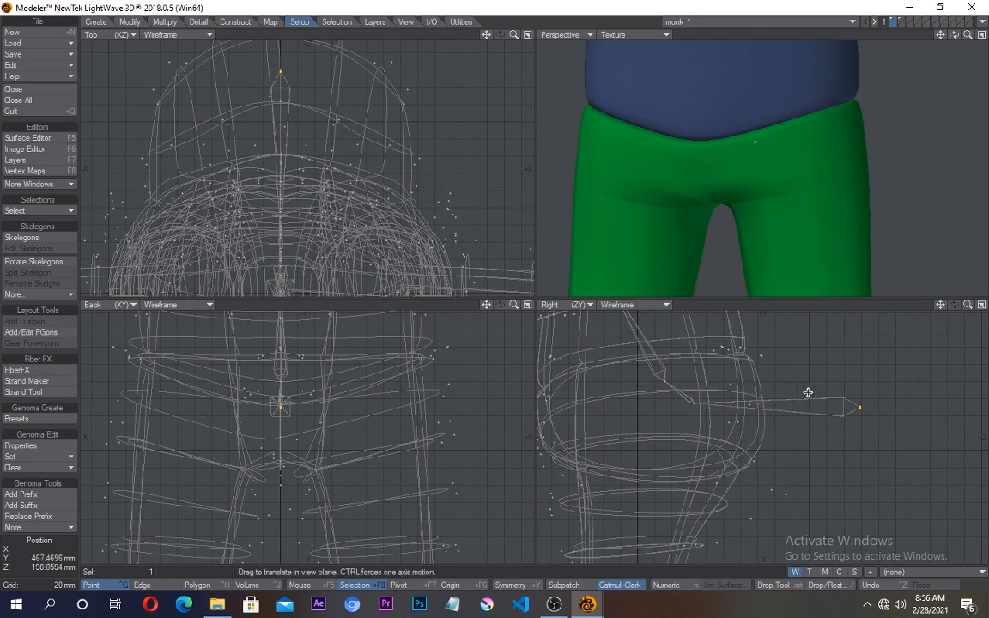
drag(859, 408, 827, 406)
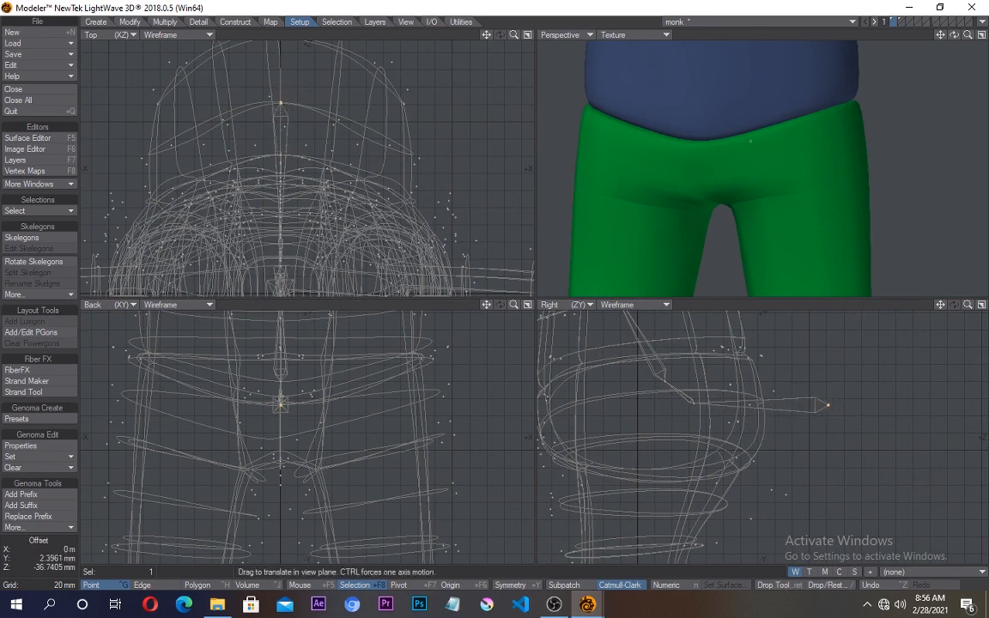
key(space)
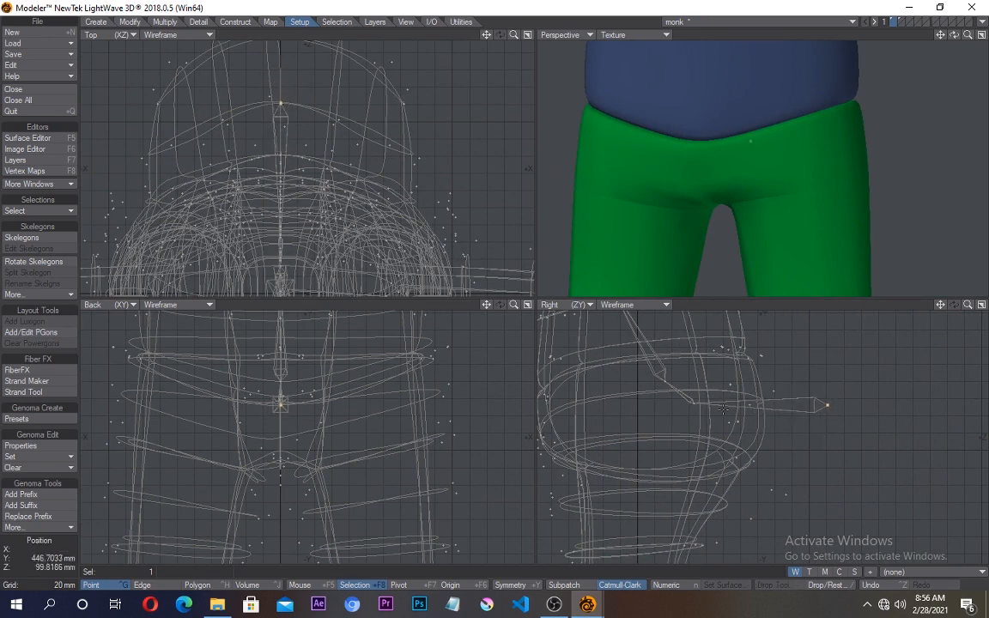
click(825, 408)
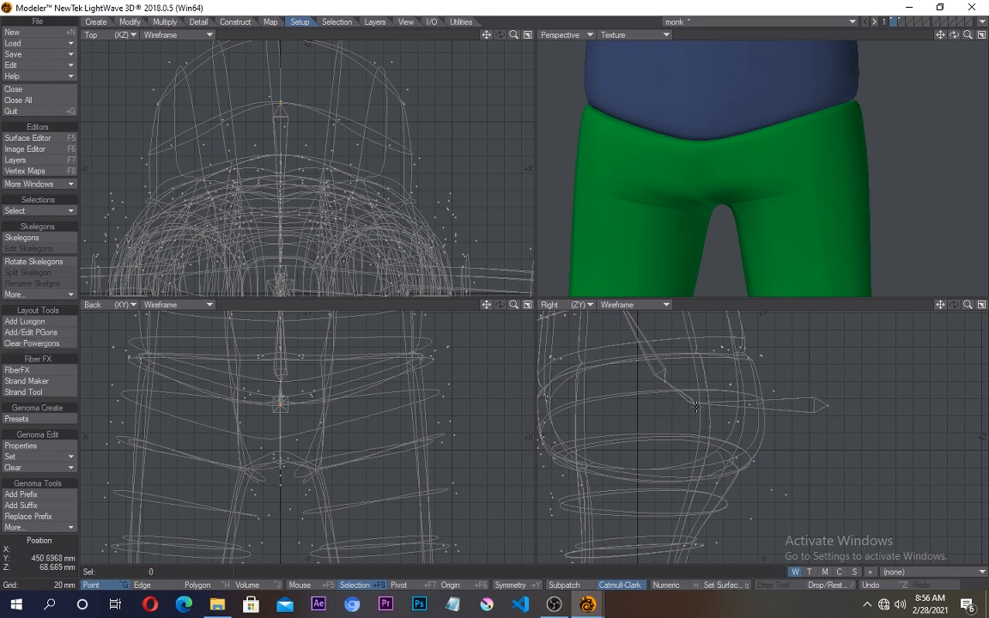
Step: Select the root skelegon behind the pelvis and draw a short new skelegon from its tip forward and down into the pelvis
click(197, 584)
click(818, 407)
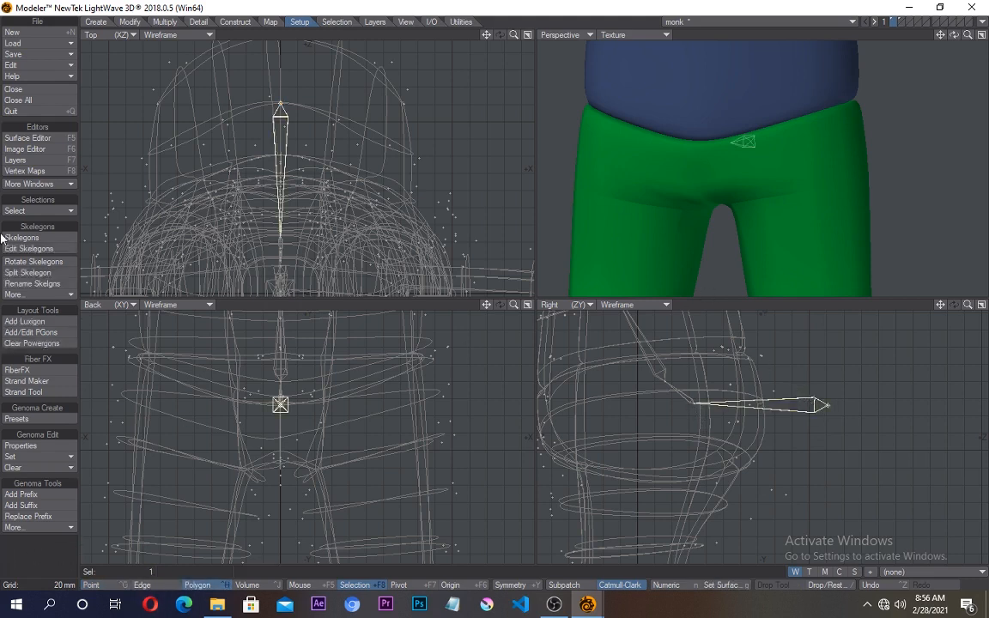
click(41, 239)
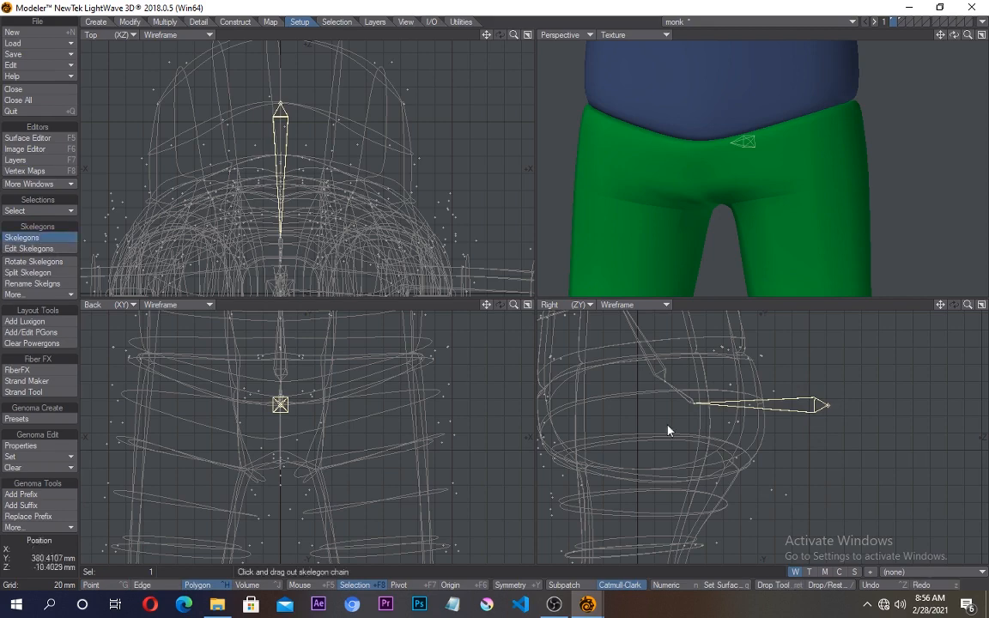
key(a)
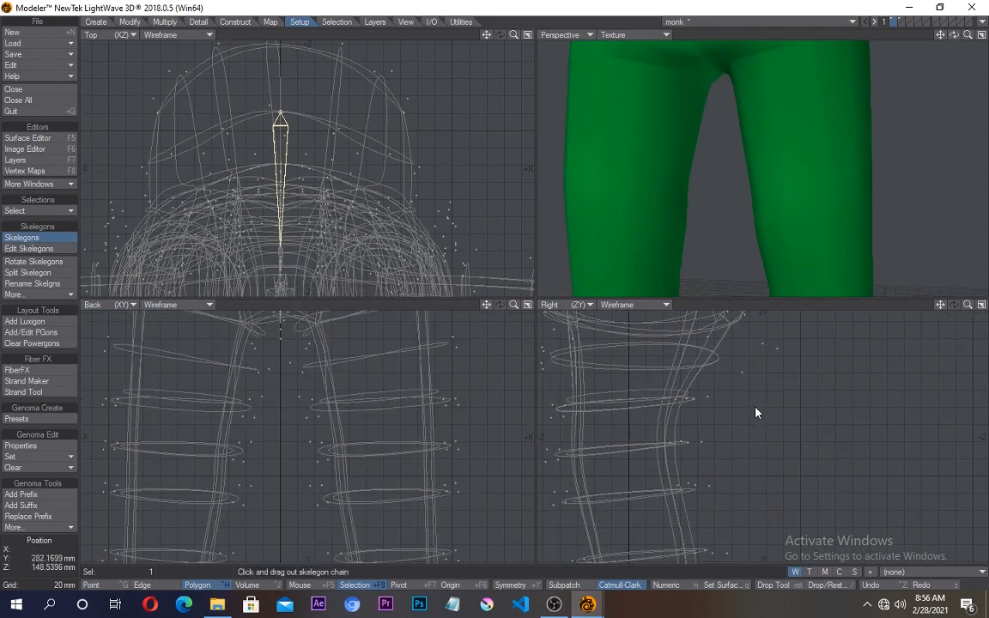
click(702, 335)
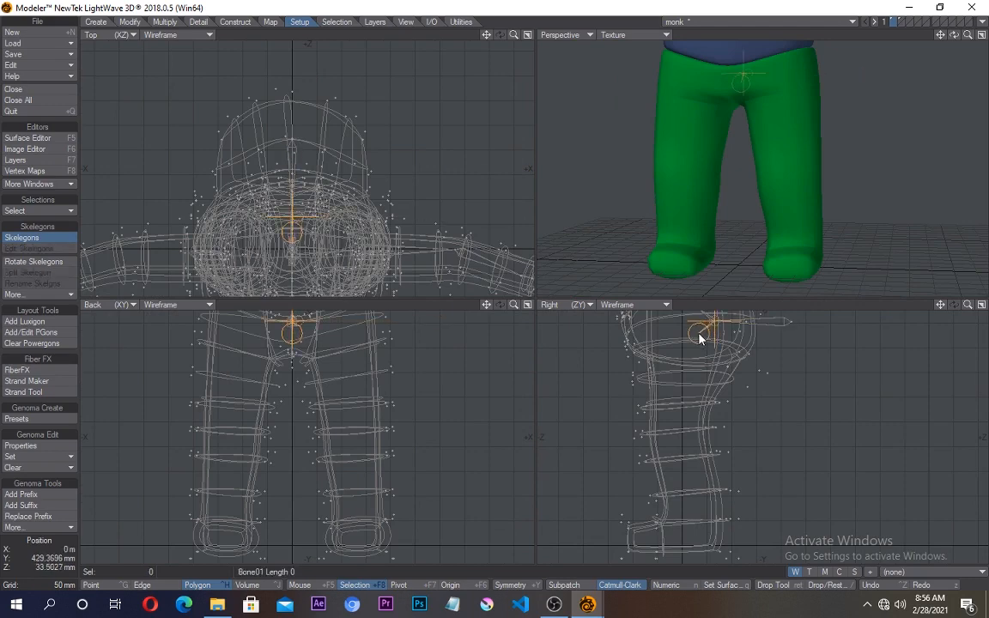
scroll(725, 338, up, 3)
alt+drag(711, 334, 665, 445)
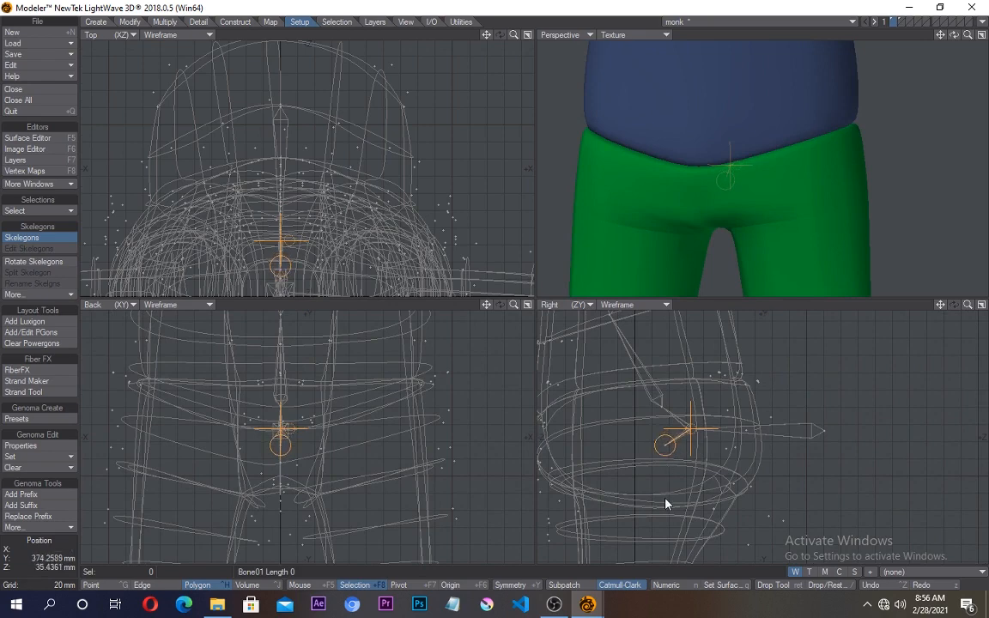
alt+drag(662, 493, 694, 431)
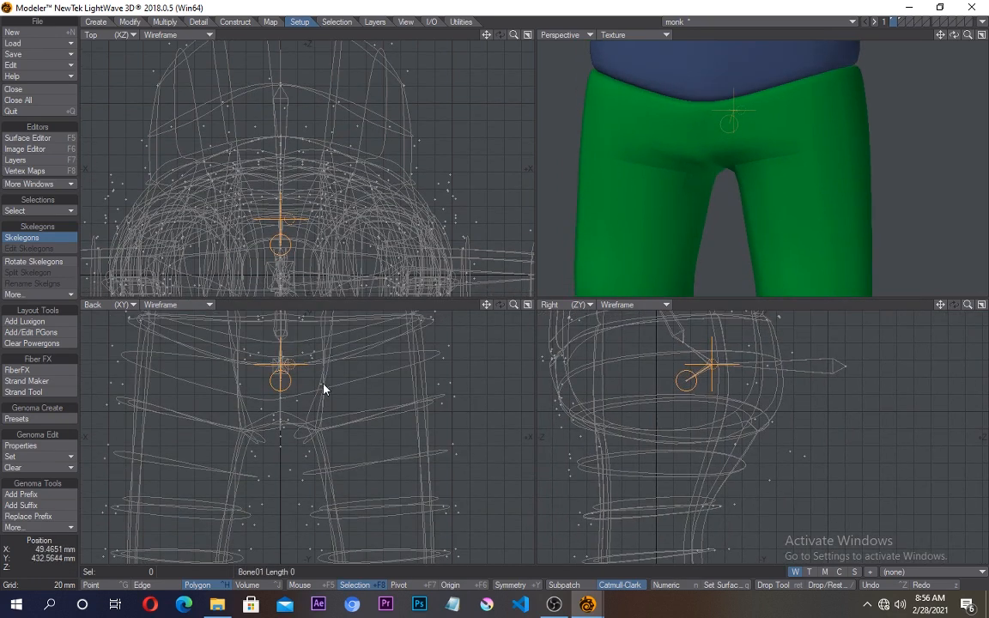
Step: Add a skelegon from the pelvis centre sideways to the hip, and move its end joint forward into the middle of the leg
drag(367, 379, 380, 396)
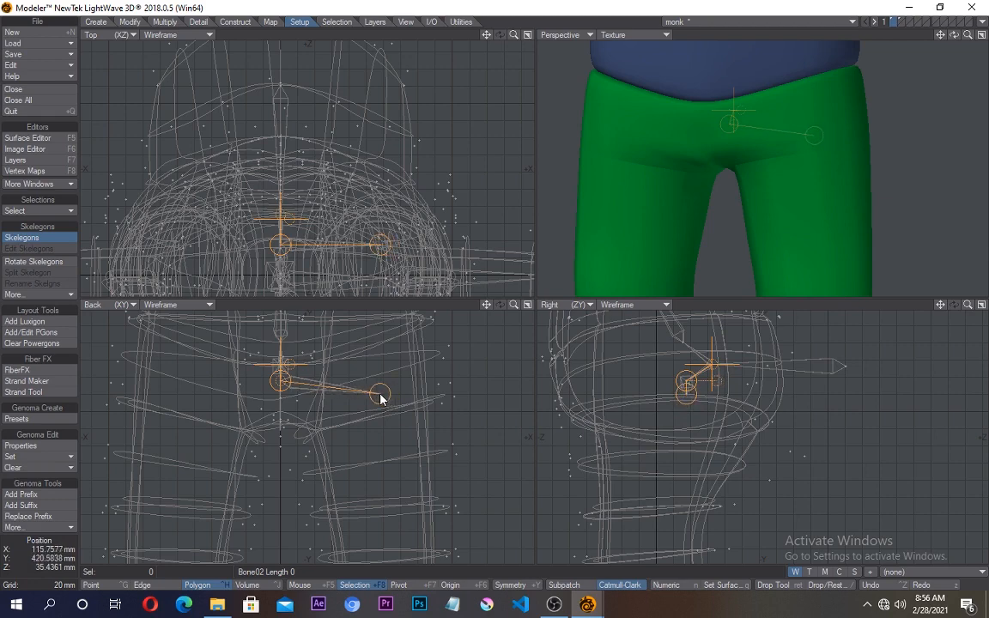
alt+drag(717, 453, 785, 410)
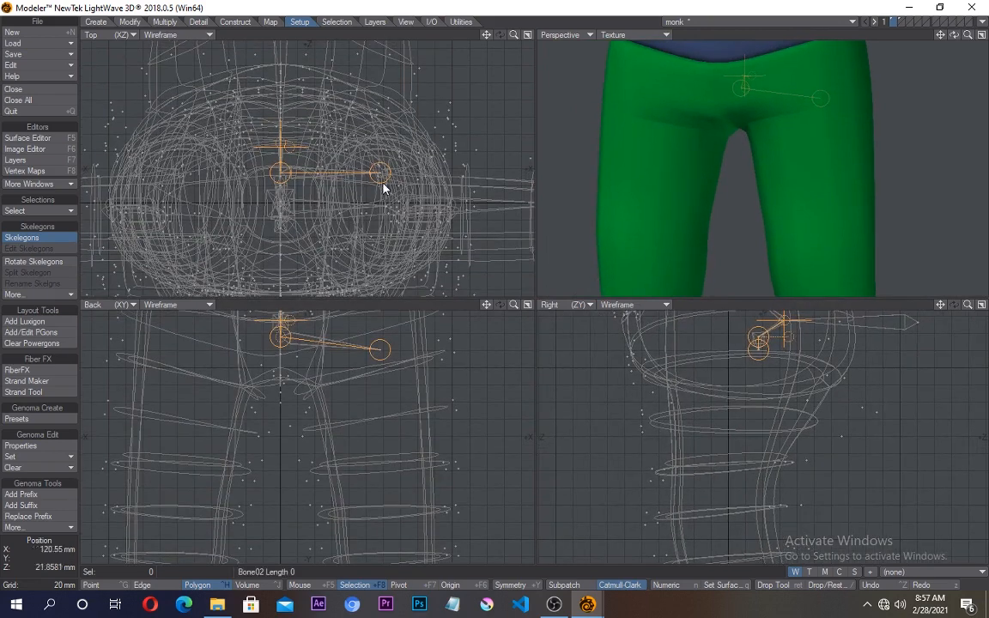
drag(380, 175, 380, 199)
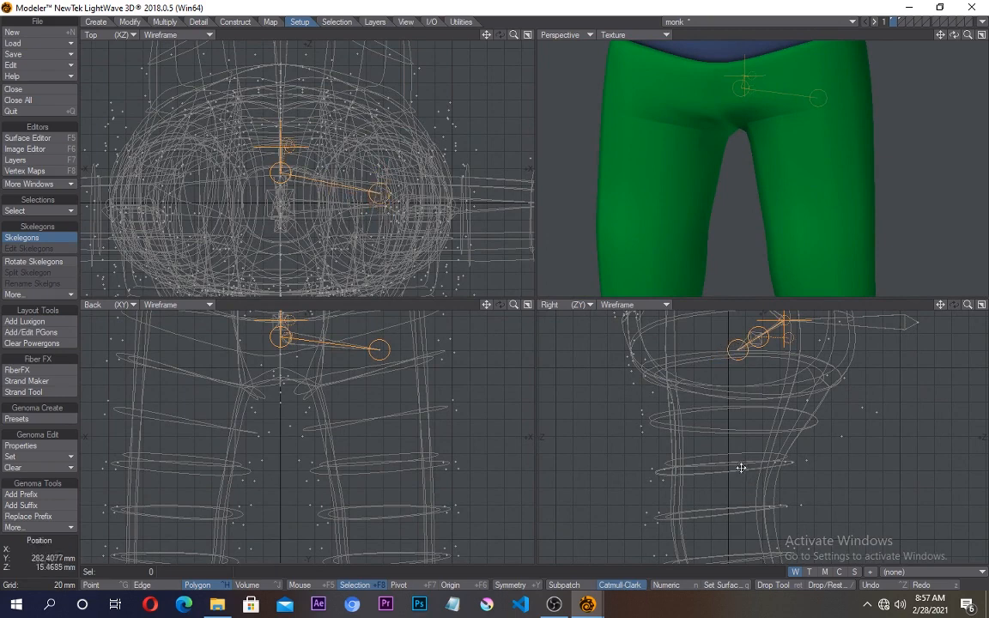
mouse_move(717, 467)
alt+mouse_down()
mouse_move(676, 390)
mouse_move(722, 456)
alt+mouse_up()
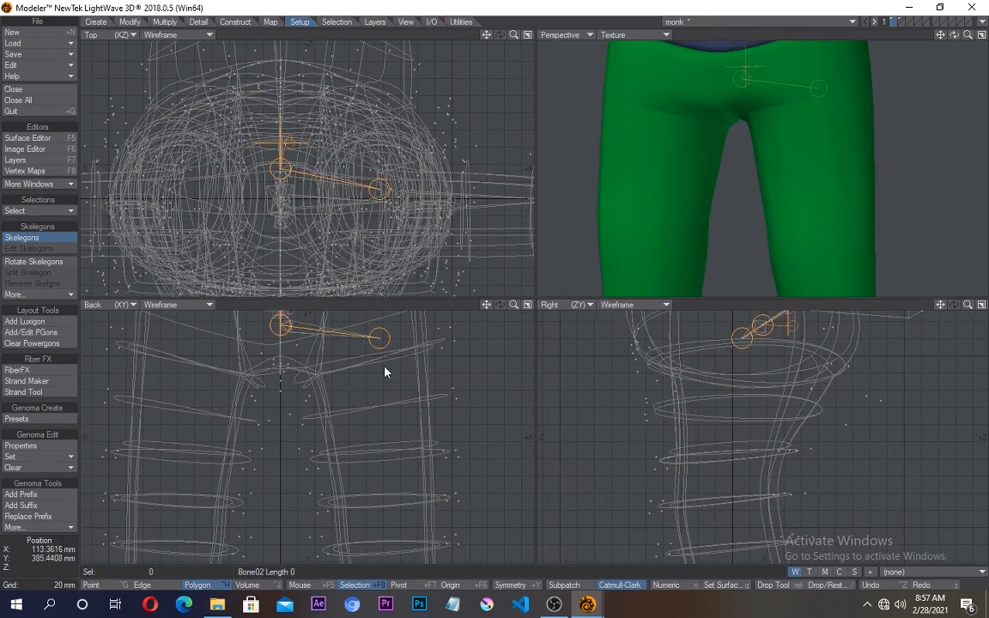
Step: Extend the chain down the leg with a short hip skelegon, a thigh skelegon to the knee, and a shin skelegon to the ankle
drag(382, 347, 383, 355)
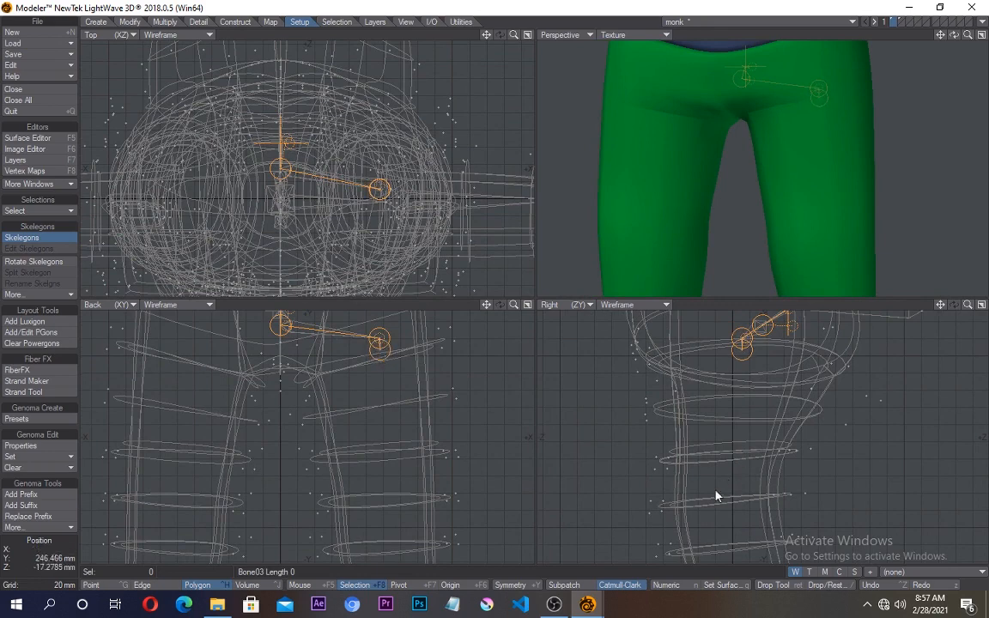
drag(717, 495, 577, 360)
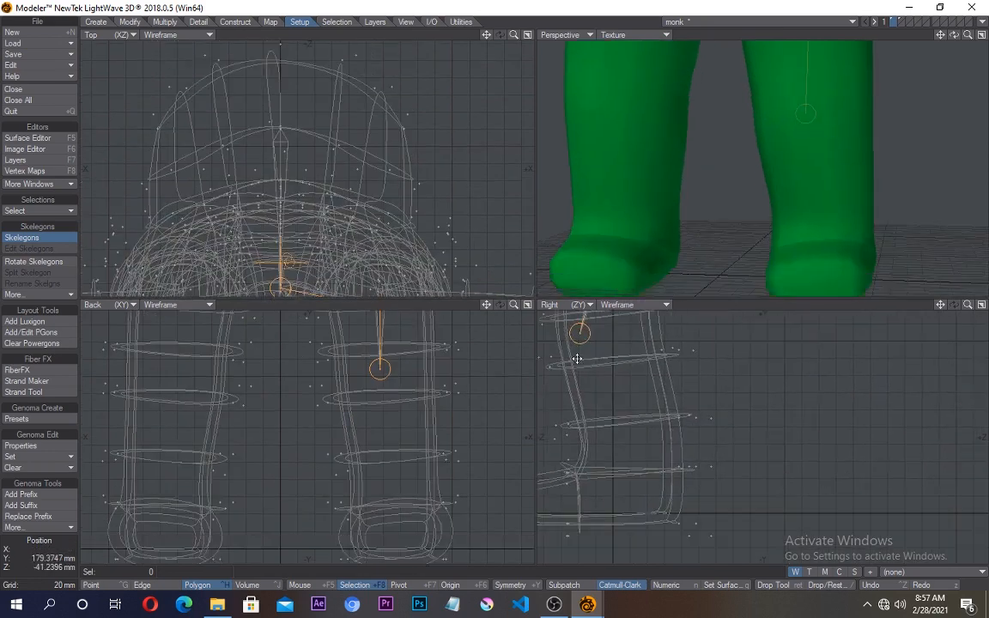
alt+drag(632, 441, 666, 479)
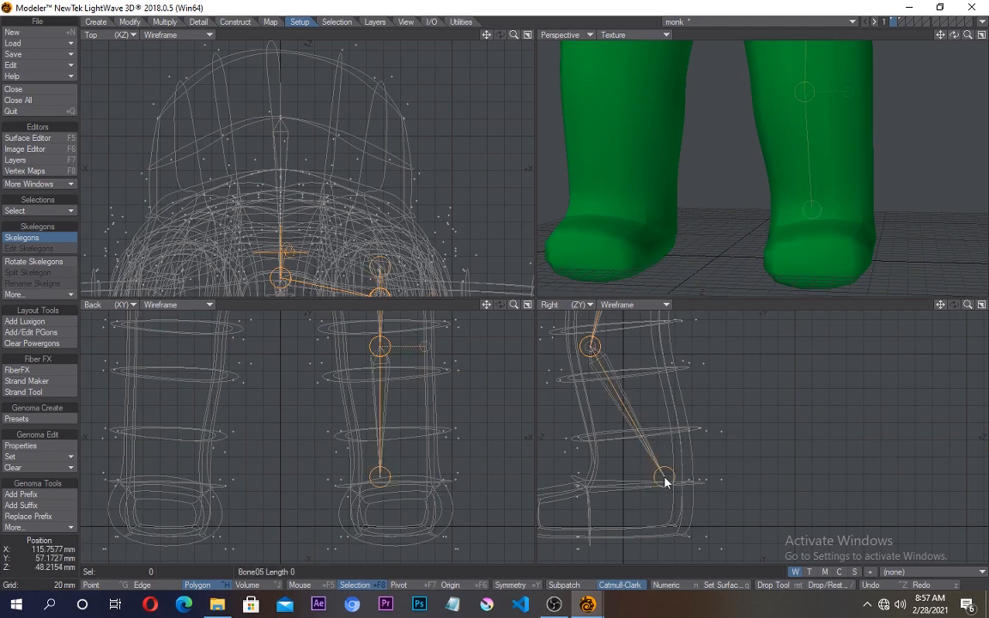
Step: Continue the chain from the ankle down to the heel, forward to the ball of the foot, and on to the toe tip
click(663, 516)
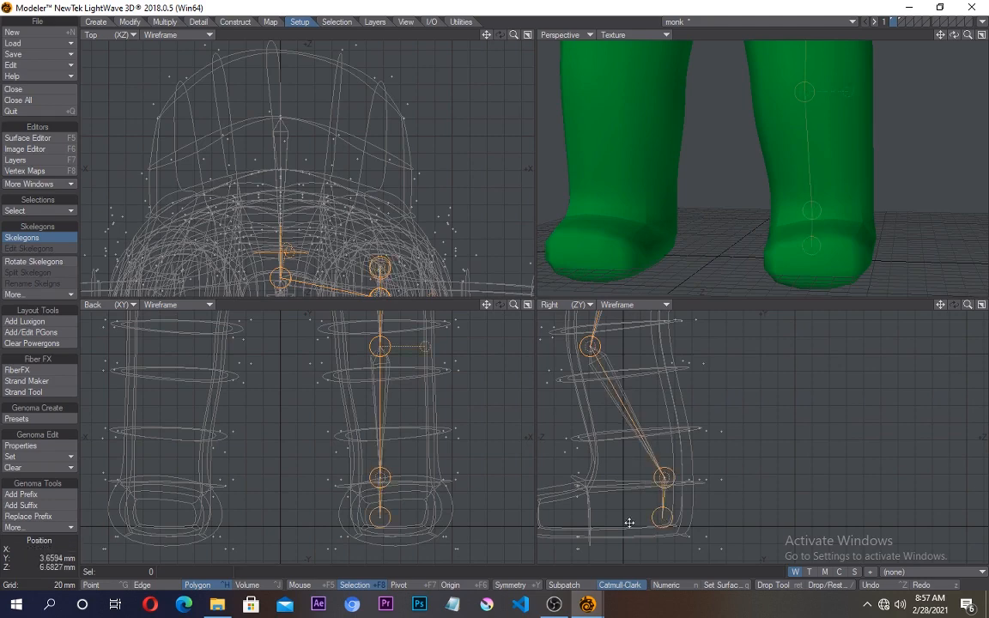
alt+drag(630, 523, 770, 512)
click(736, 507)
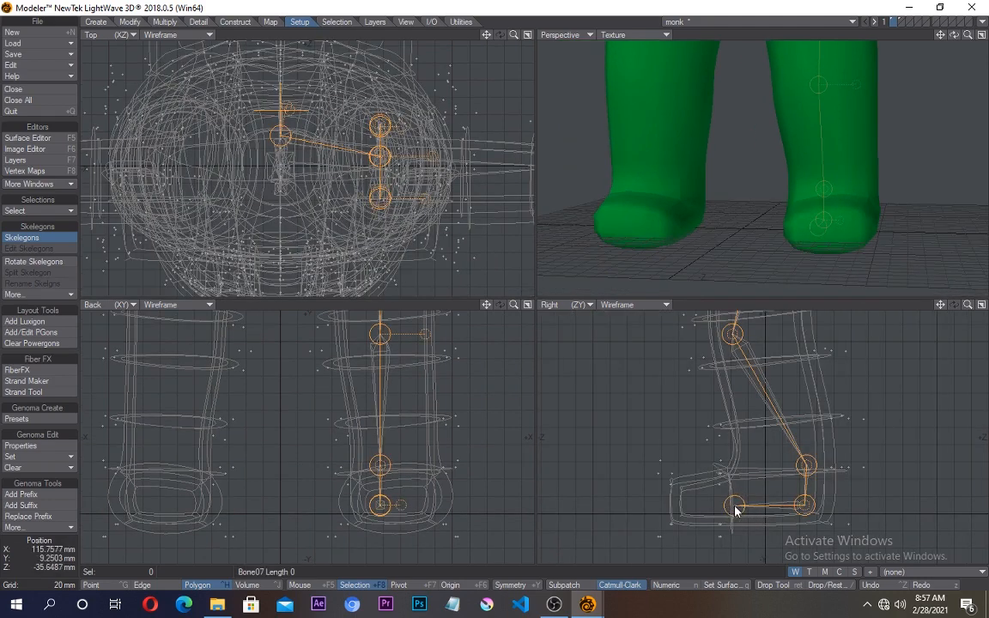
click(687, 507)
drag(686, 505, 684, 506)
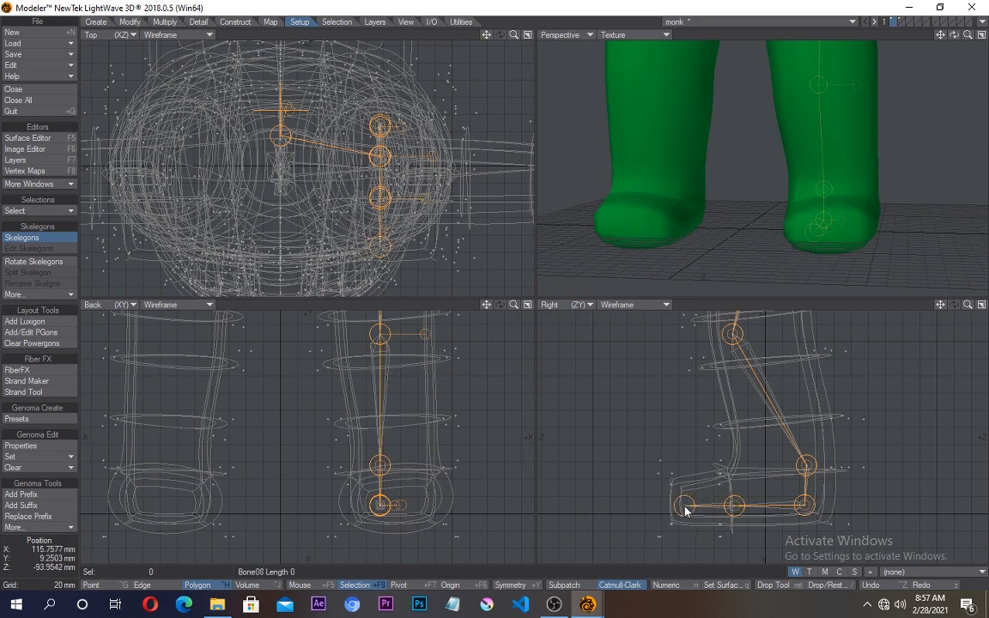
Step: Shift the knee joint and the chain below it outward to the centre of the leg, and keep the leg skelegons
scroll(288, 447, up, 4)
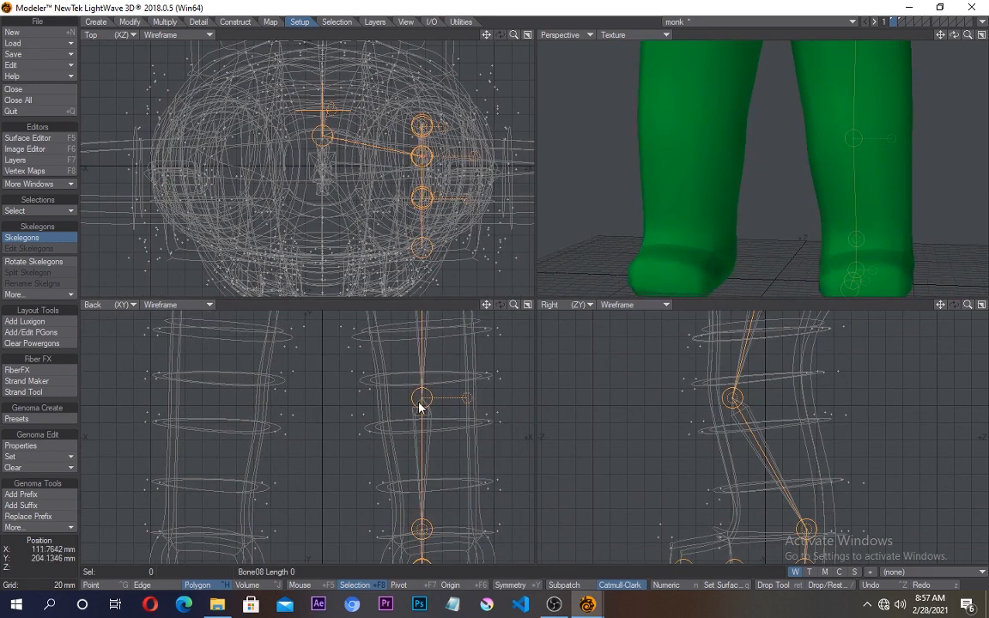
drag(424, 399, 435, 405)
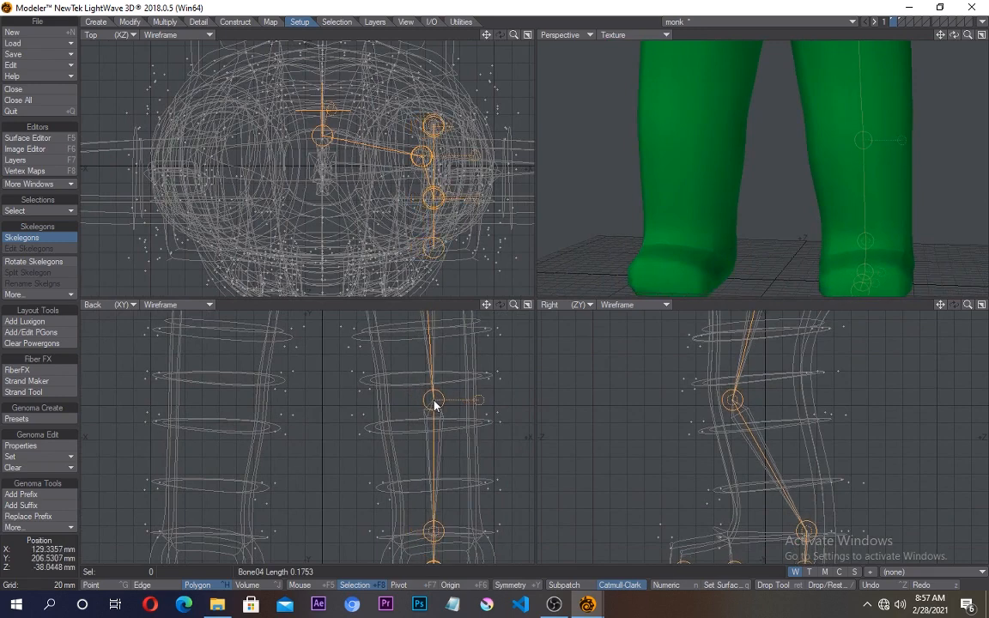
alt+drag(462, 477, 434, 400)
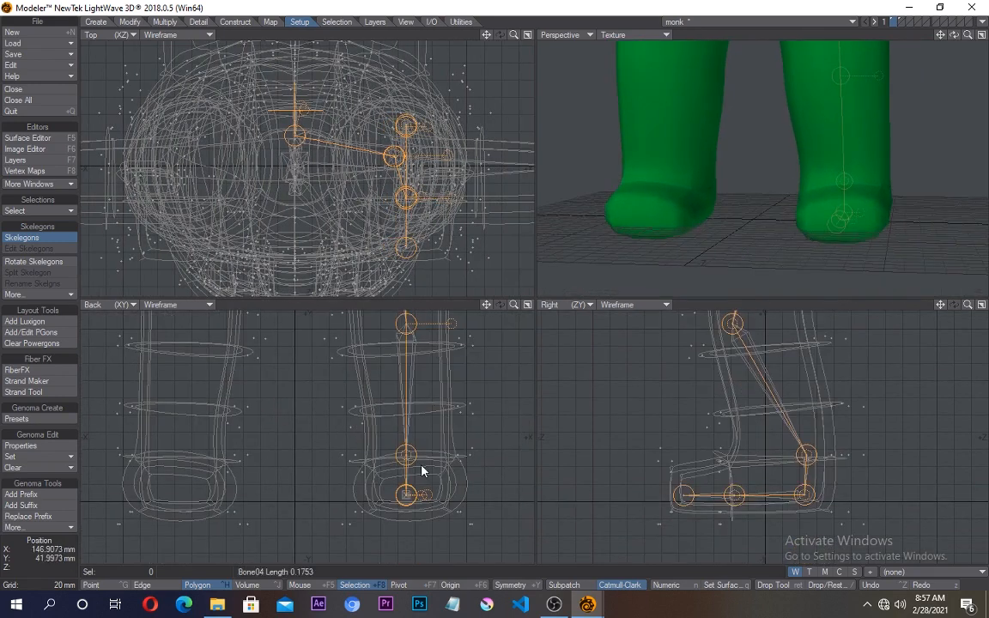
key(space)
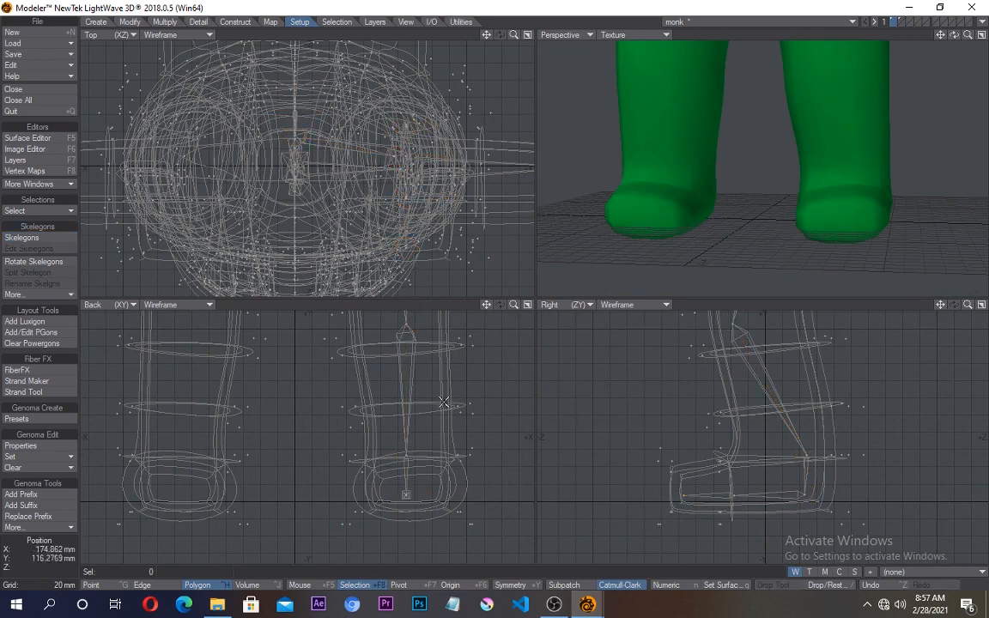
scroll(434, 408, down, 4)
key(space)
key(space)
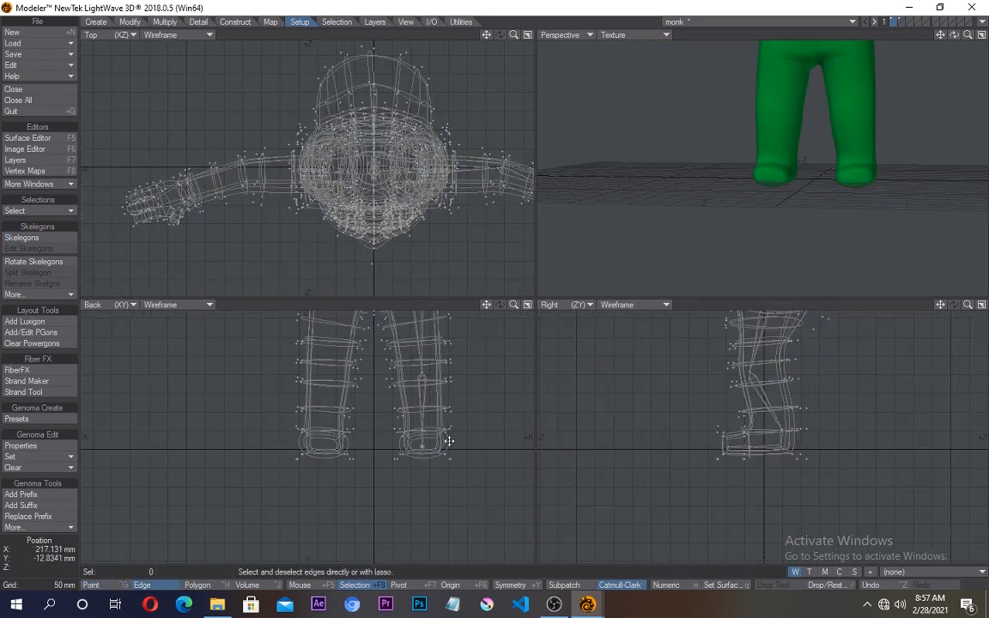
alt+drag(431, 389, 420, 474)
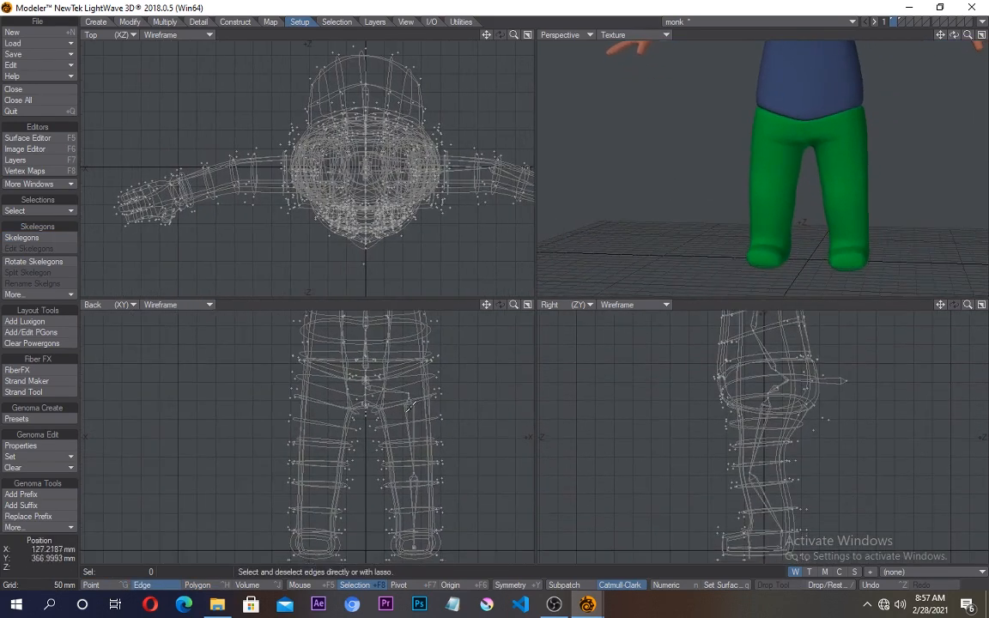
scroll(416, 353, down, 3)
key(space)
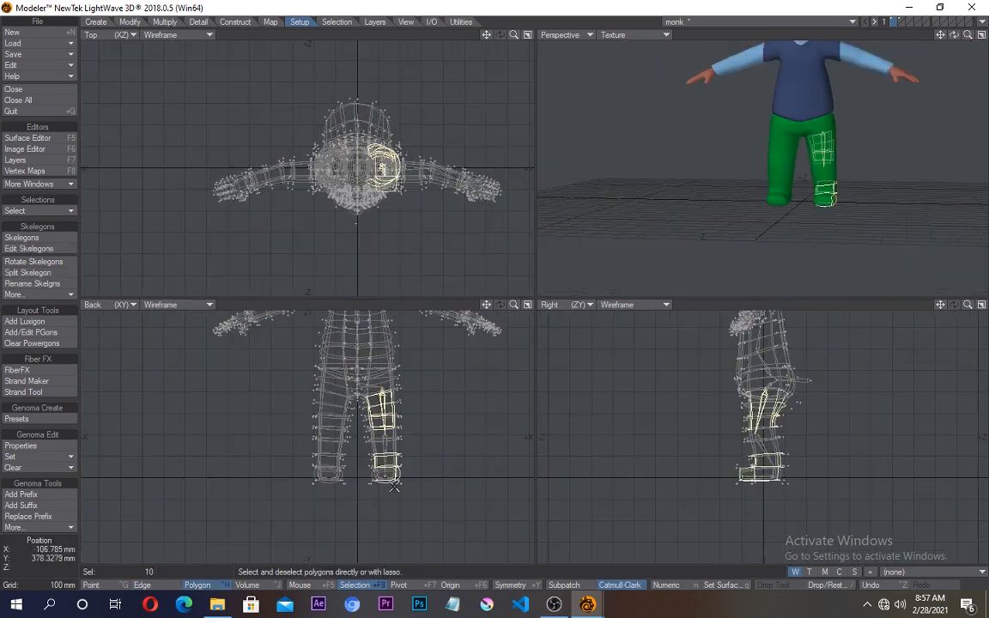
key(space)
click(381, 388)
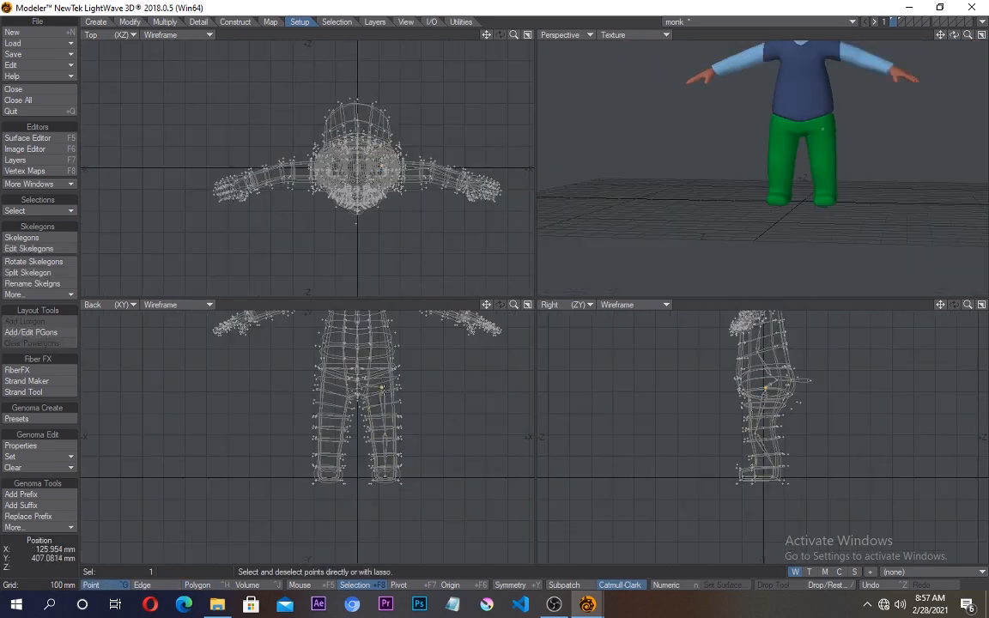
scroll(401, 399, down, 1)
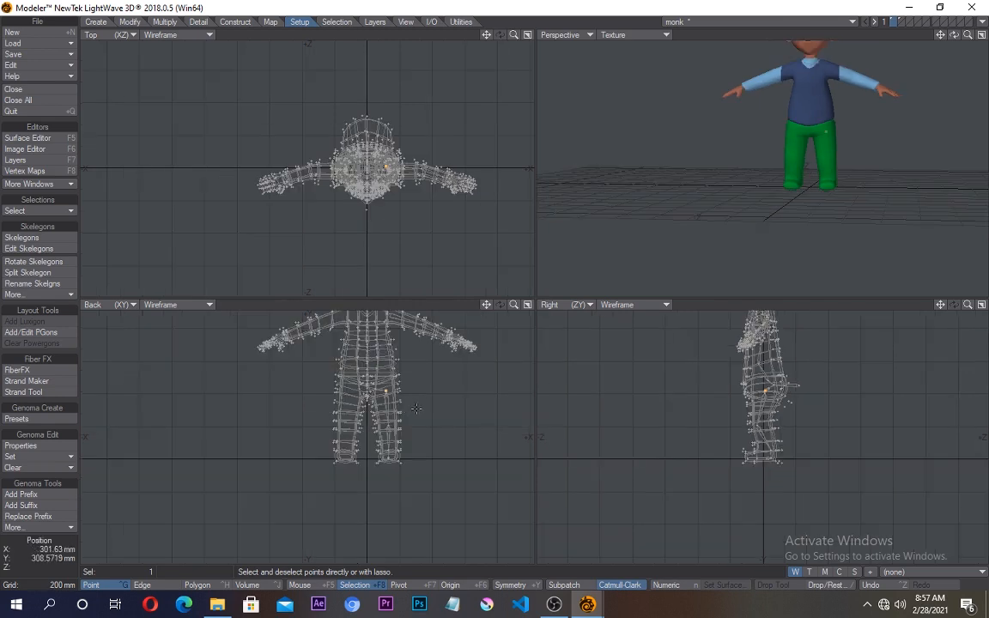
alt+drag(411, 380, 434, 469)
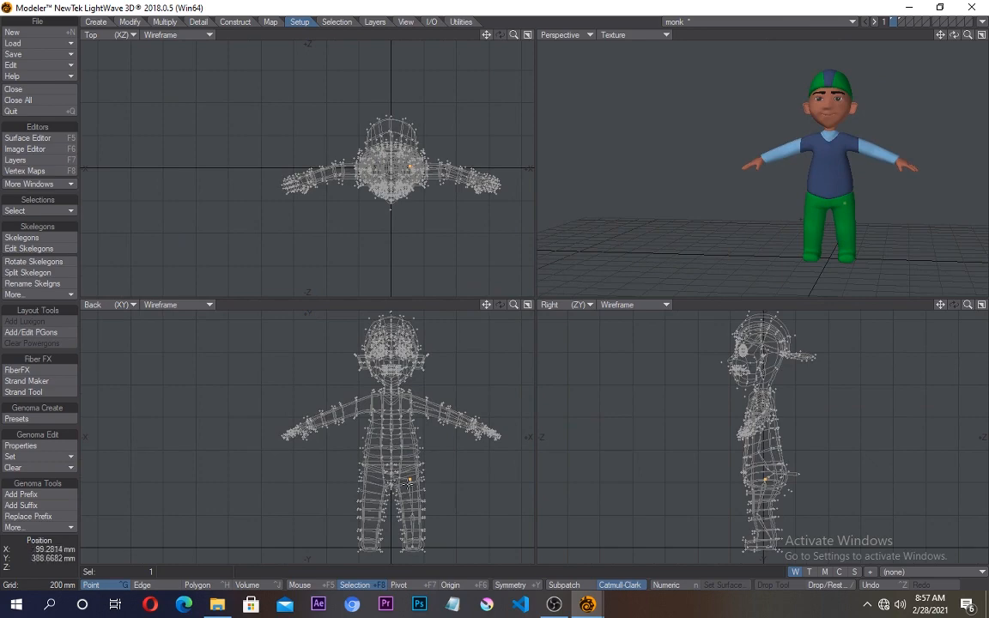
click(197, 585)
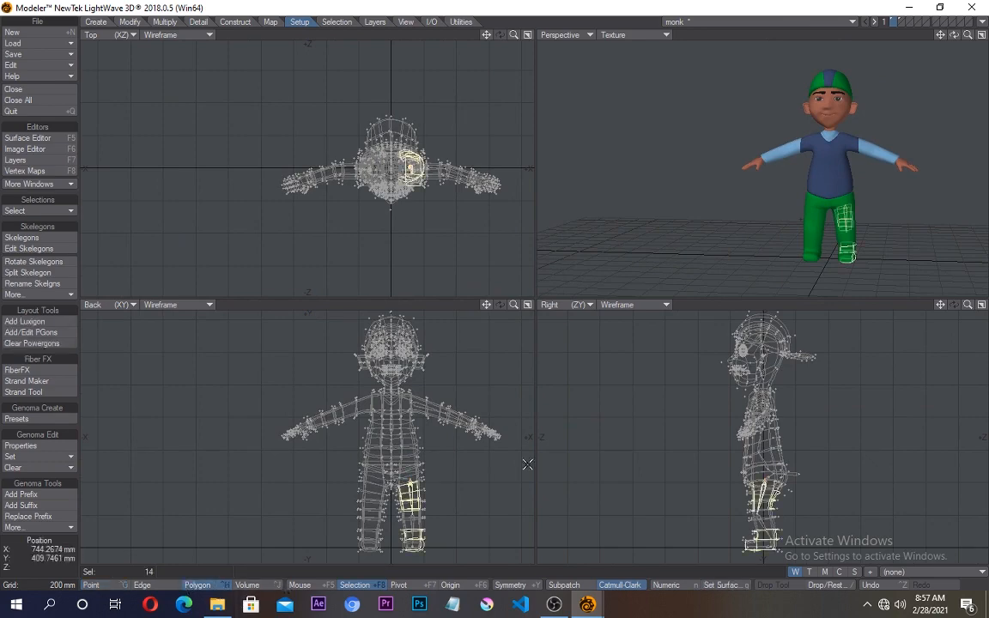
scroll(433, 504, up, 2)
click(374, 460)
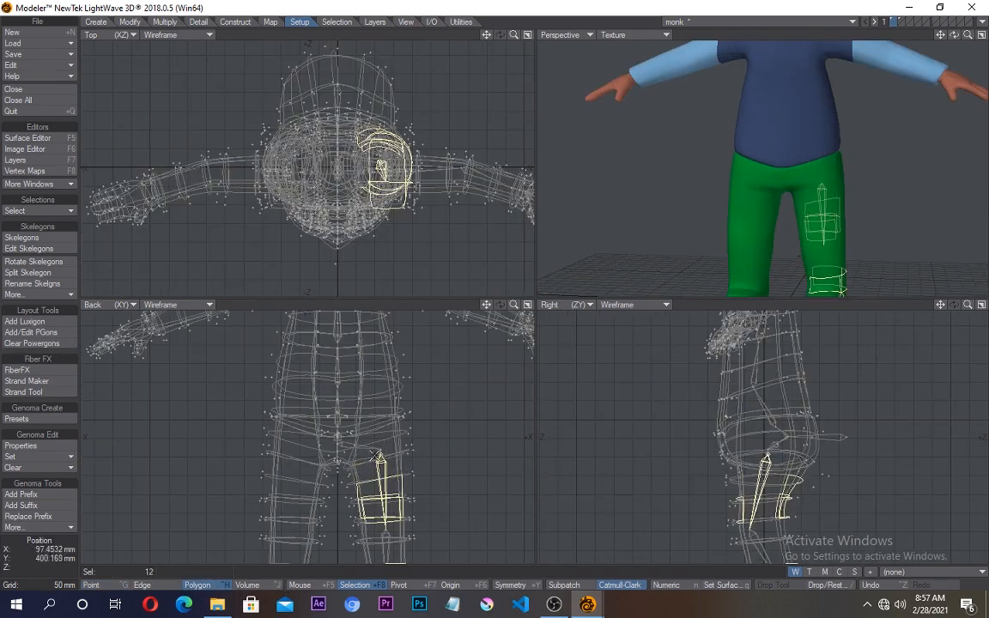
key(slash)
Step: Select the entire connected skelegon skeleton and move it from the character mesh layer into the empty third layer
click(377, 449)
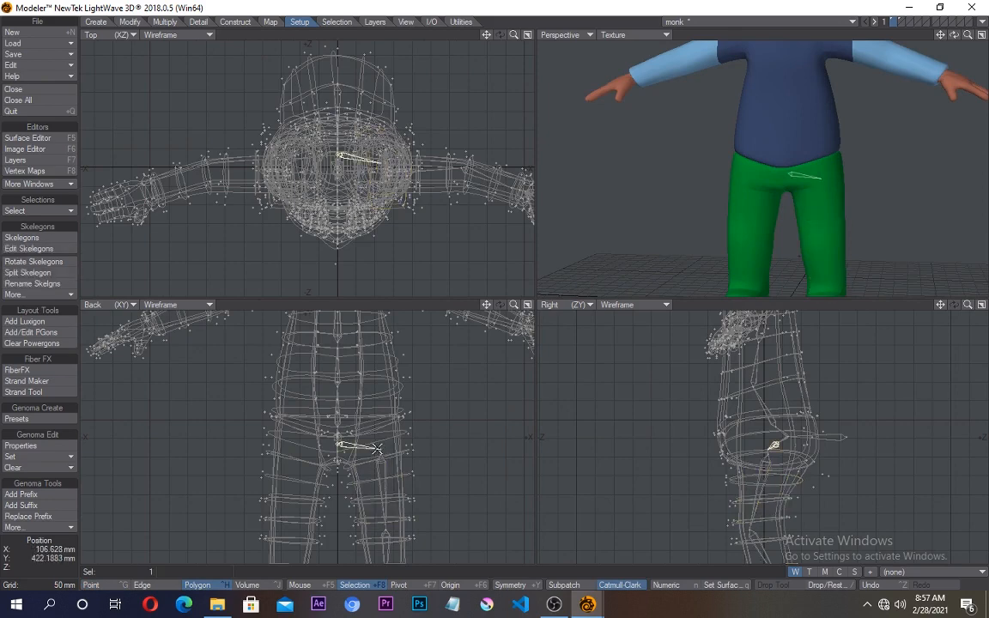
key(bracketright)
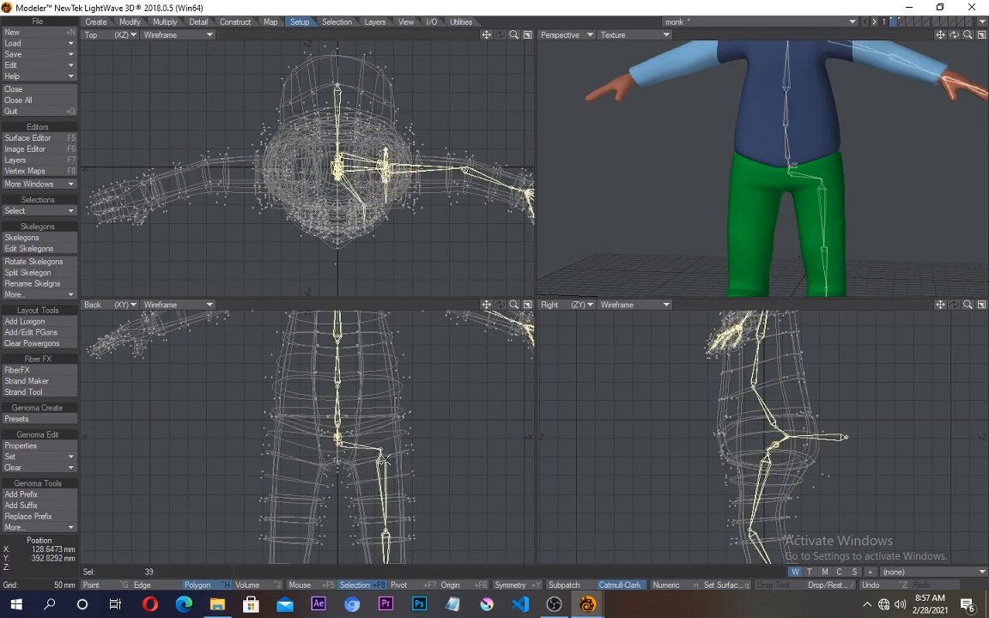
scroll(361, 430, down, 2)
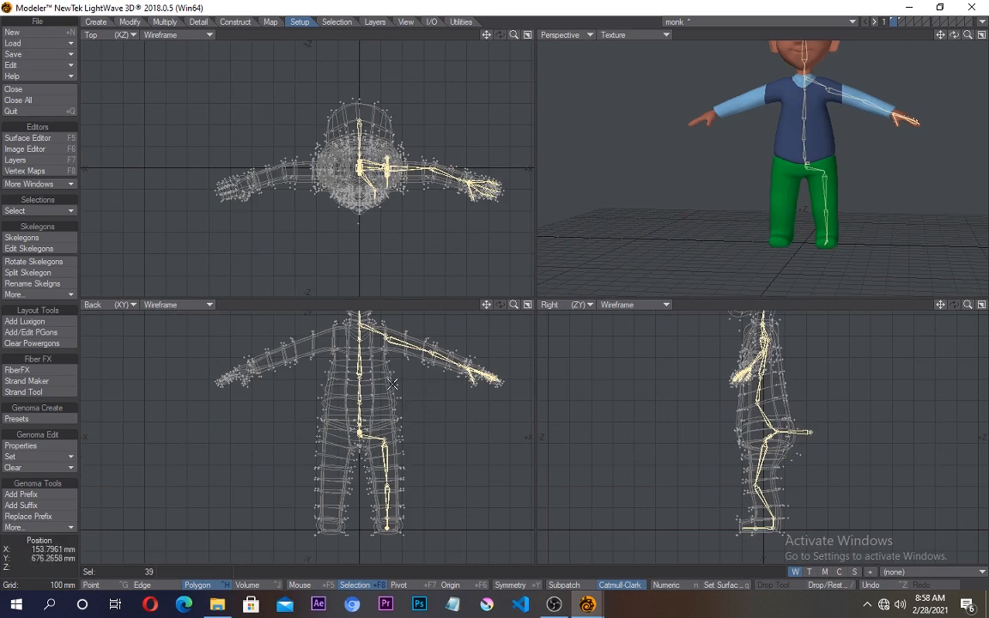
key(Delete)
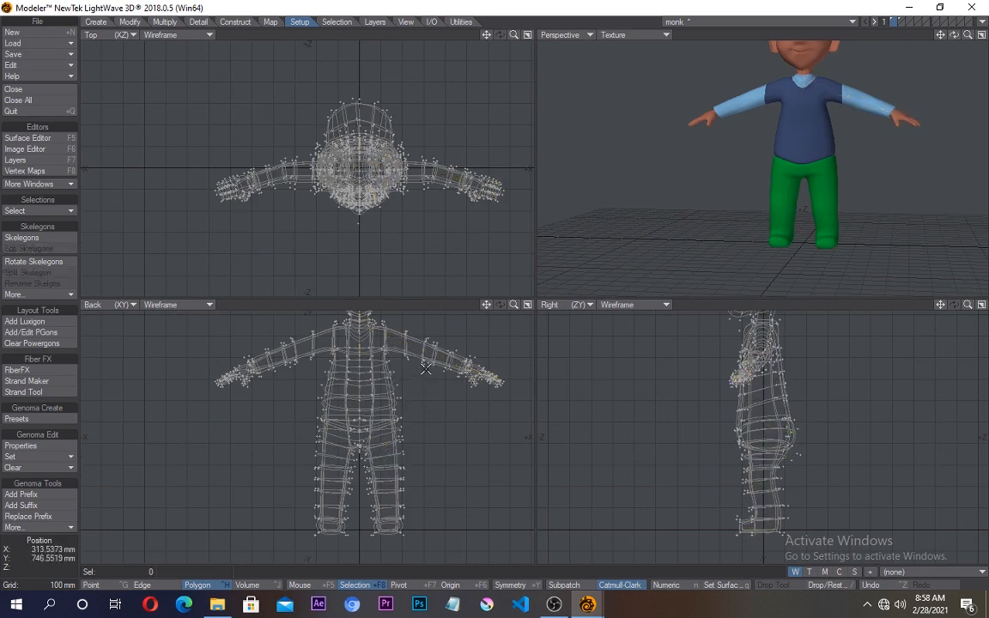
click(908, 22)
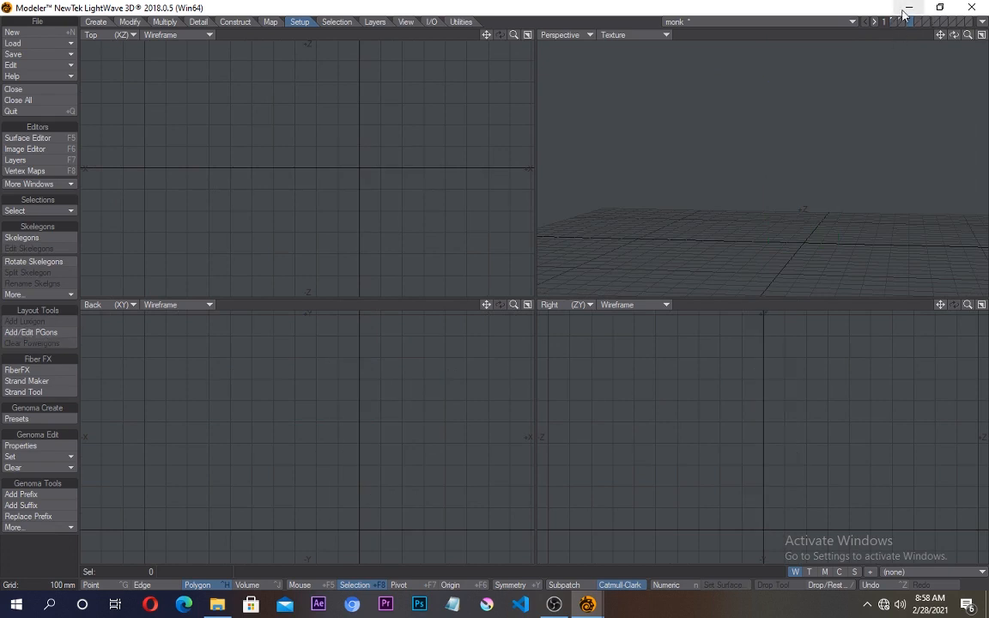
key(v)
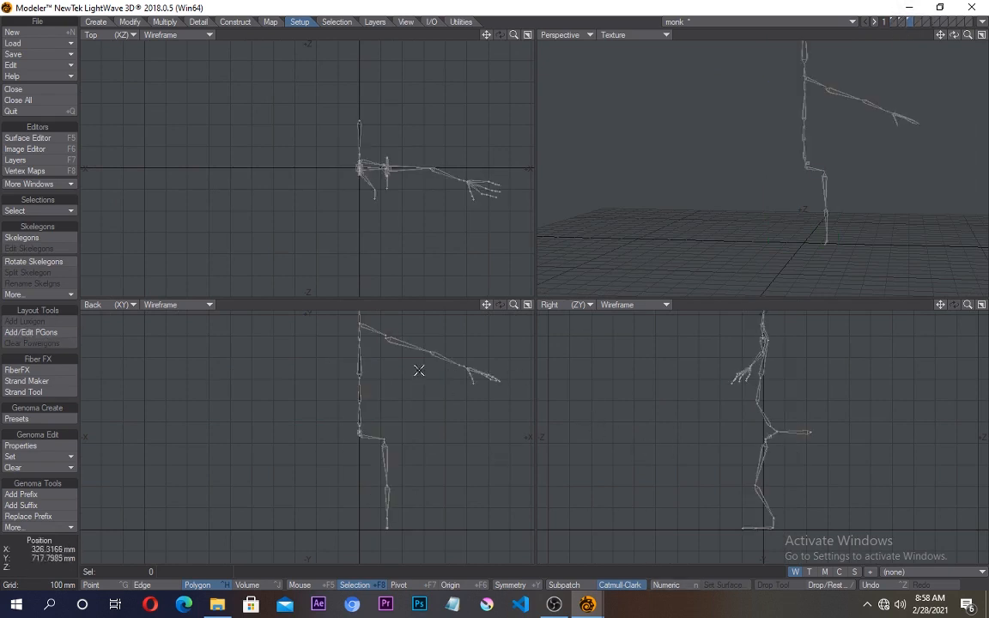
Step: Select the eye, arm, hand, hip, leg and foot skelegons on one side, leaving out the central spine and head chain
alt+drag(381, 365, 368, 428)
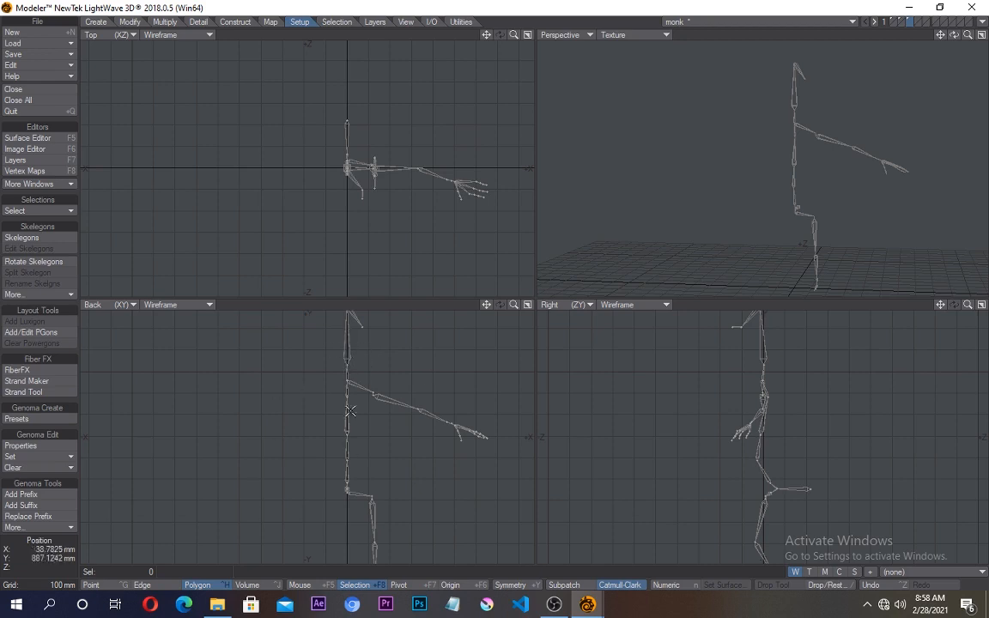
mouse_move(369, 345)
alt+mouse_down()
mouse_move(394, 411)
mouse_move(477, 486)
alt+mouse_up()
mouse_move(470, 453)
shift+right_down()
mouse_move(574, 563)
mouse_move(473, 515)
shift+right_up()
alt+drag(391, 550, 408, 433)
shift+drag(408, 443, 414, 488)
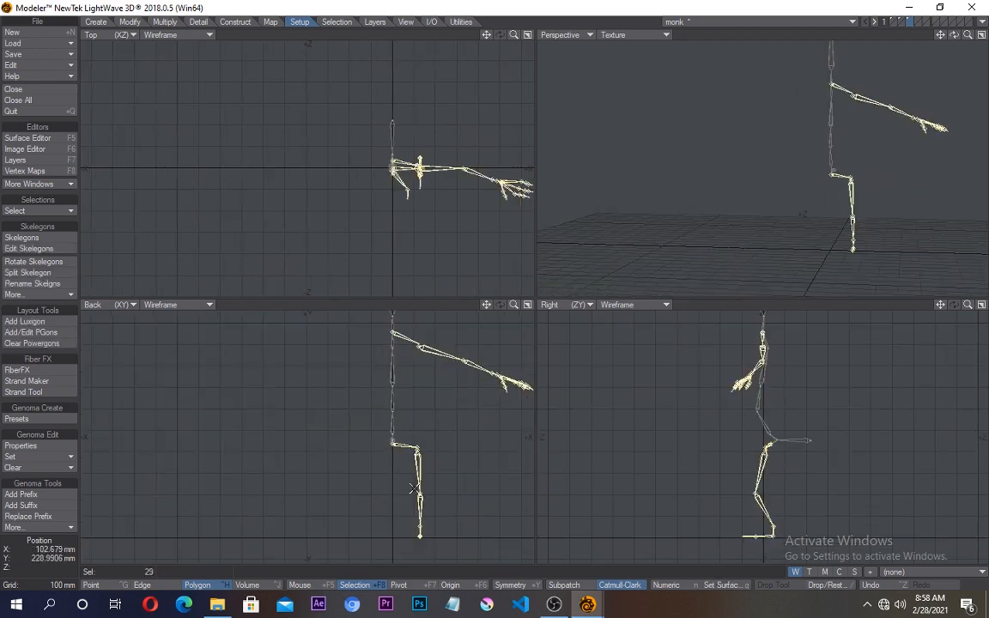
alt+drag(444, 337, 346, 435)
scroll(347, 435, up, 5)
scroll(347, 434, down, 6)
alt+drag(407, 510, 407, 476)
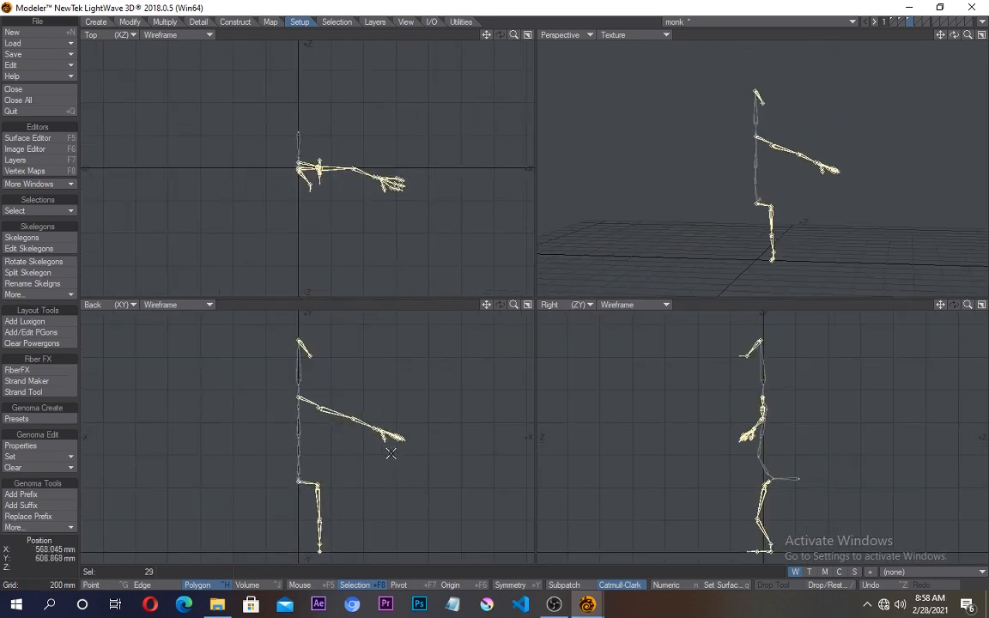
Step: Mirror the selected side skelegons across the X axis at centre 0 m with Merge Points on, and clear the selection
key(shift+v)
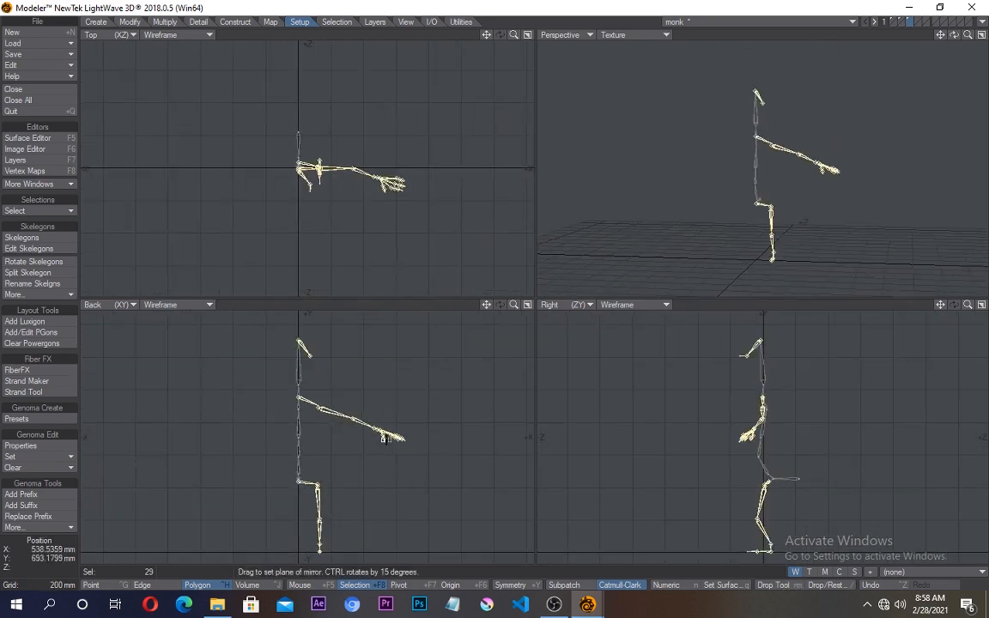
click(302, 438)
key(n)
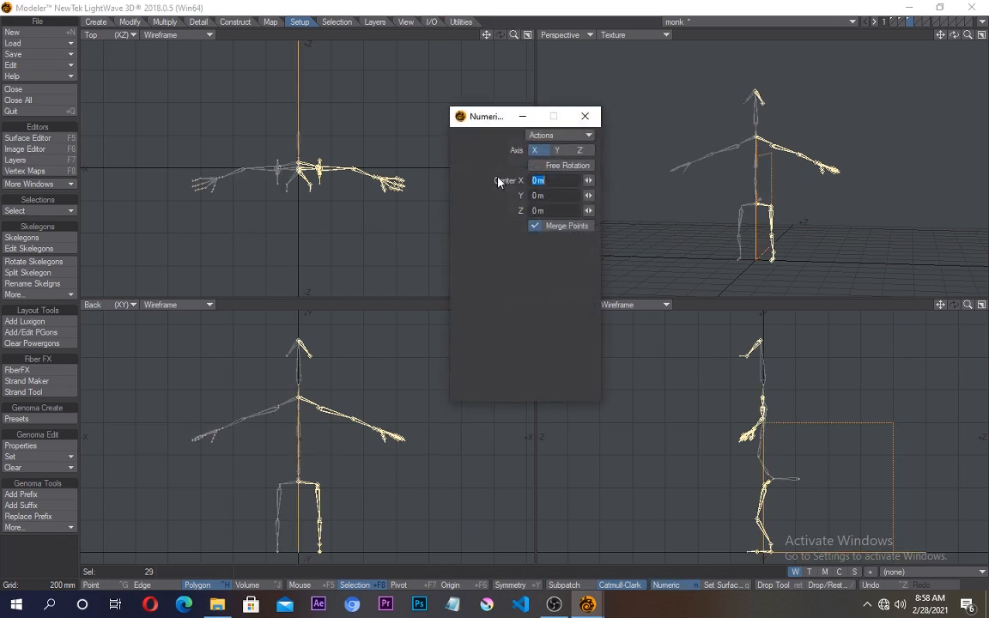
click(585, 116)
key(space)
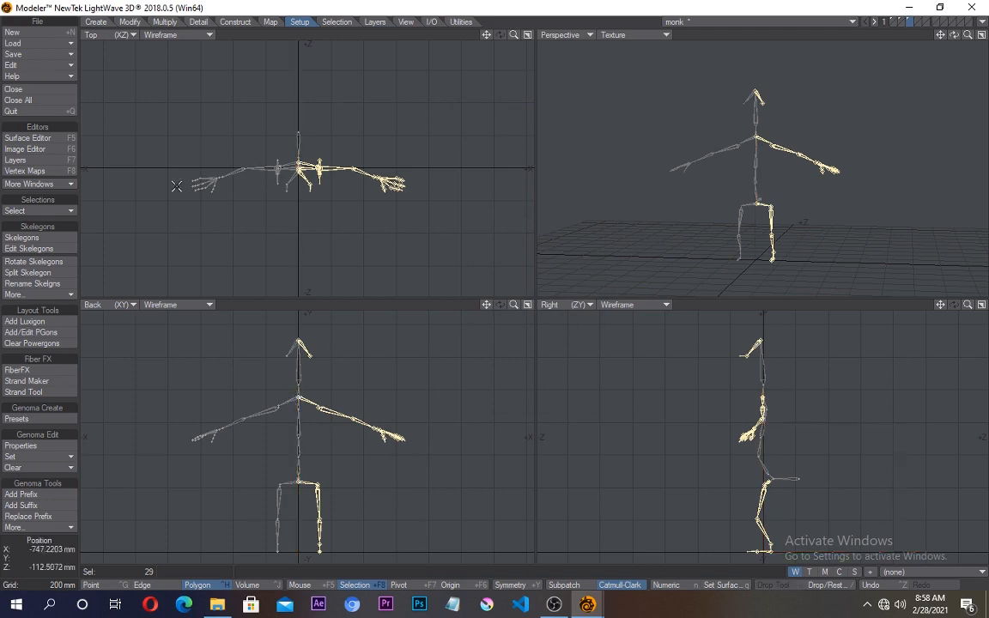
key(slash)
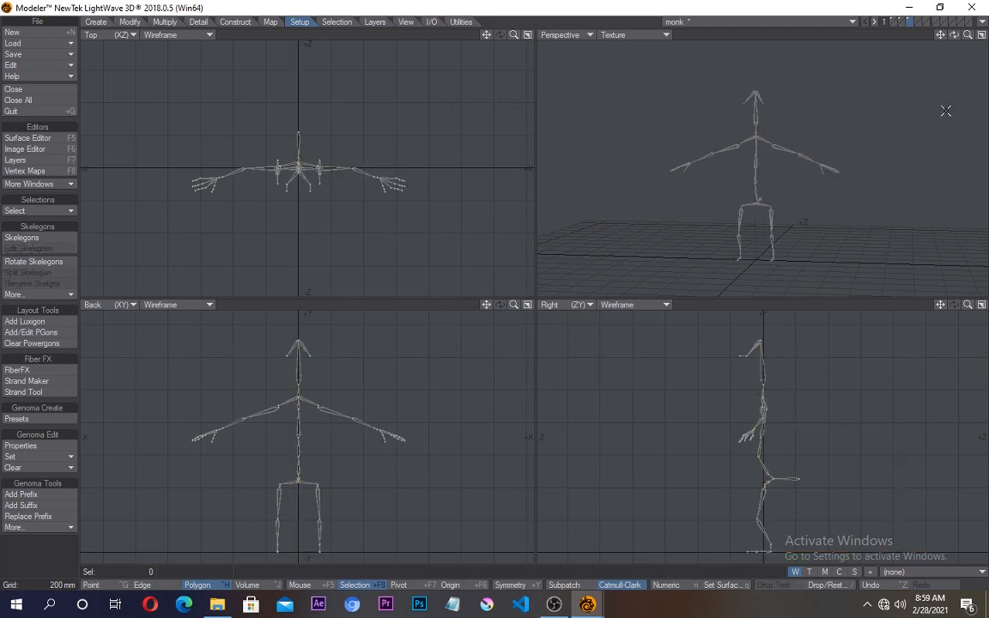
Step: Keep the skeleton layer in the foreground and show the character mesh layer as its background
shift+click(900, 21)
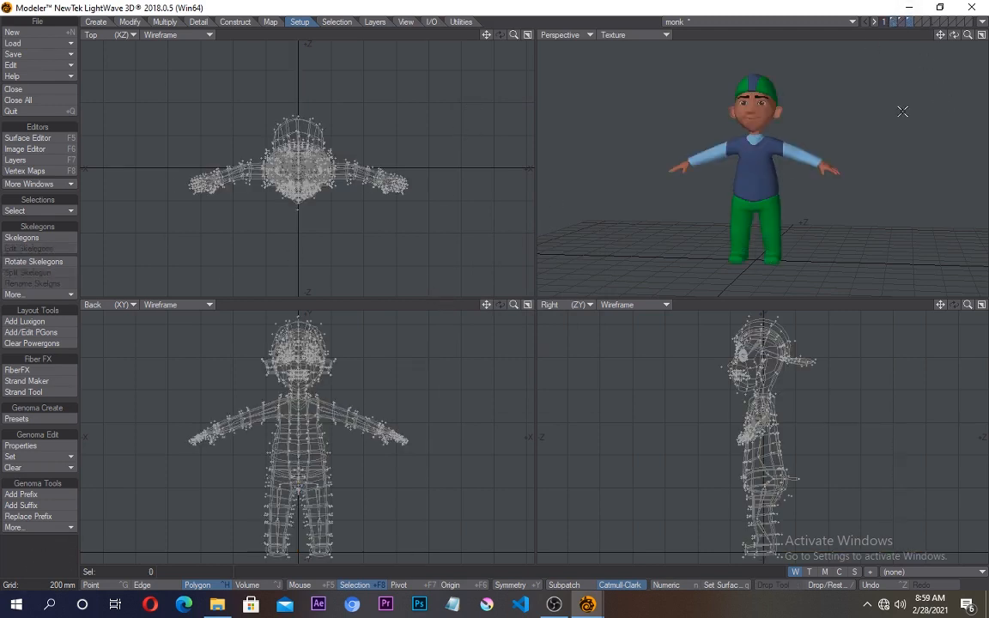
click(910, 21)
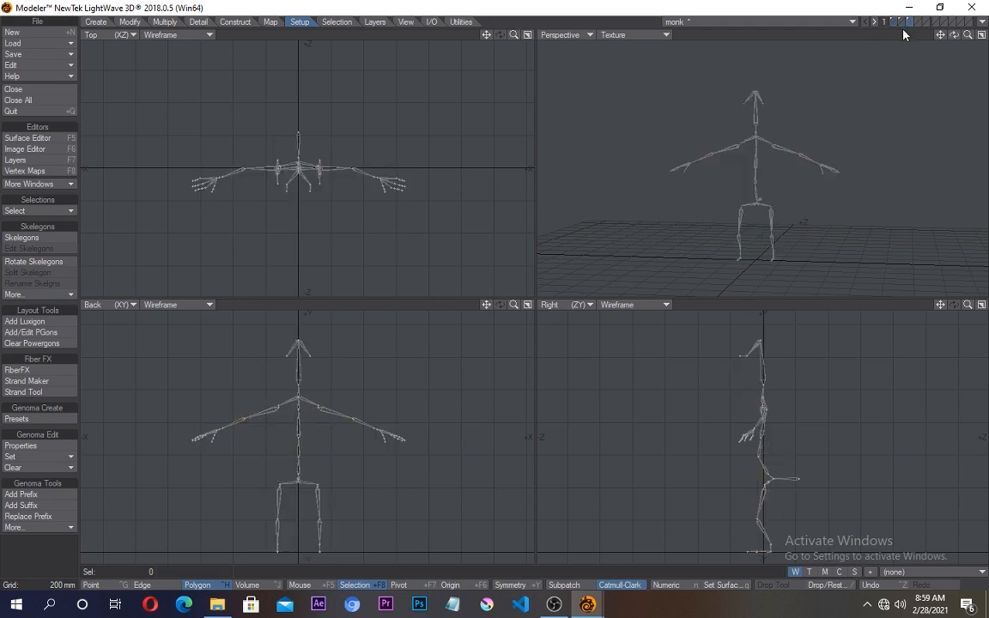
click(898, 29)
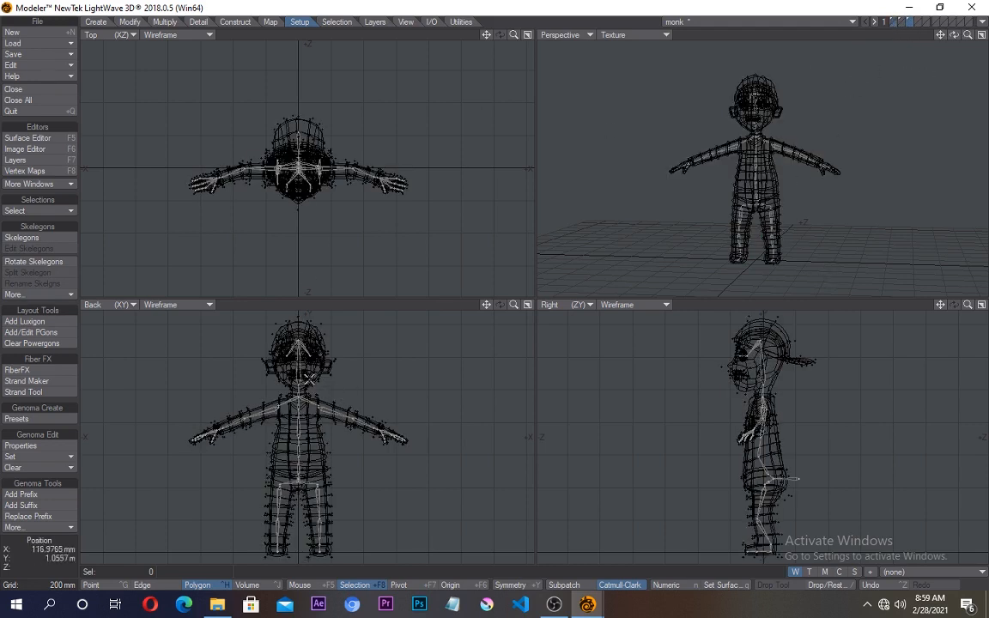
Step: Examine how the mirrored skelegons fit the character mesh around the eyes, head, neck and shoulders
scroll(289, 375, up, 8)
alt+drag(345, 368, 326, 479)
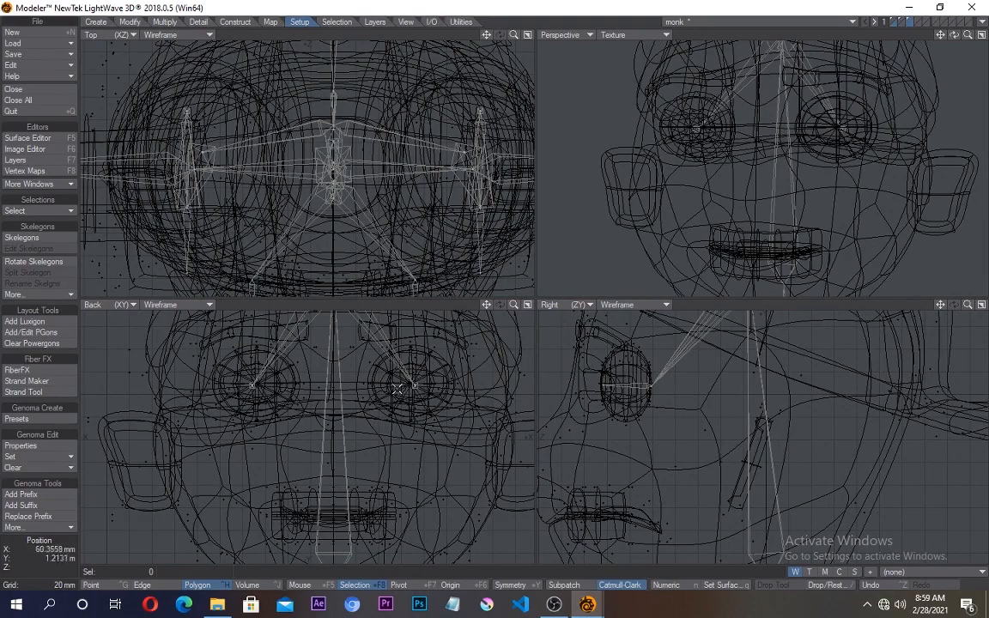
scroll(405, 453, down, 8)
scroll(387, 451, up, 6)
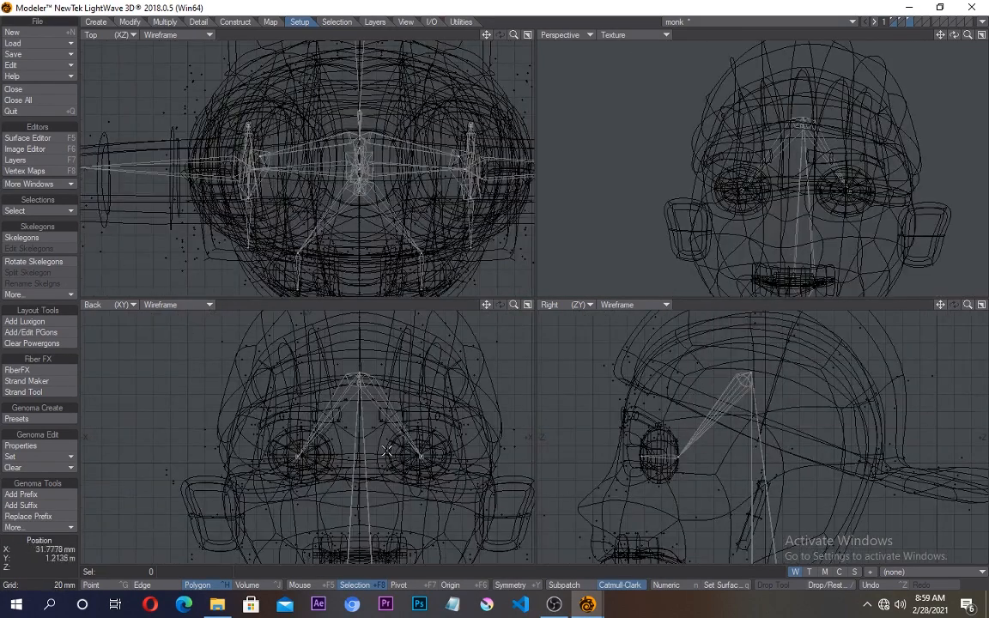
scroll(399, 464, up, 8)
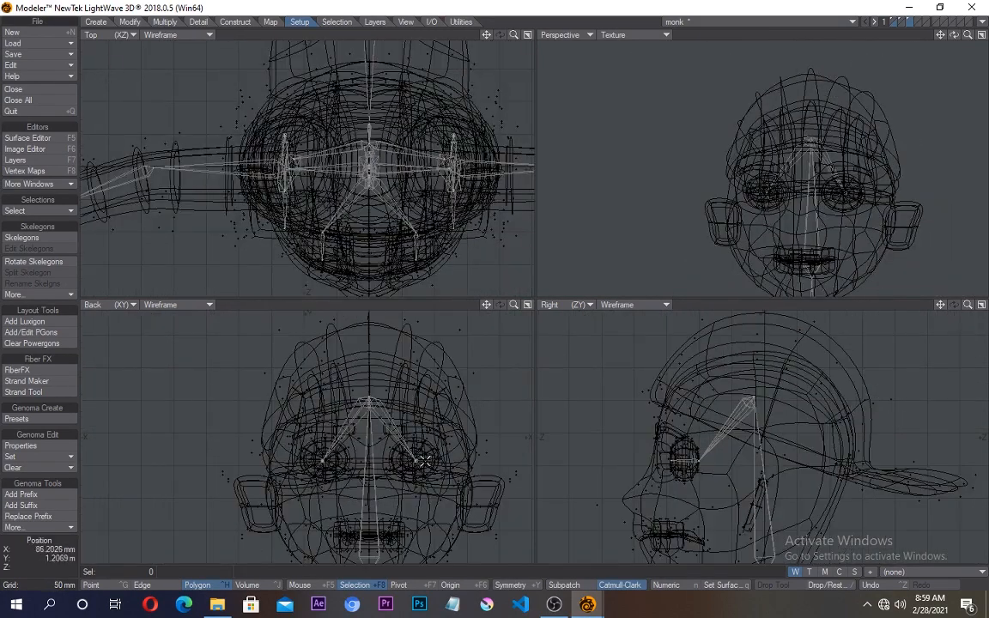
scroll(333, 439, down, 8)
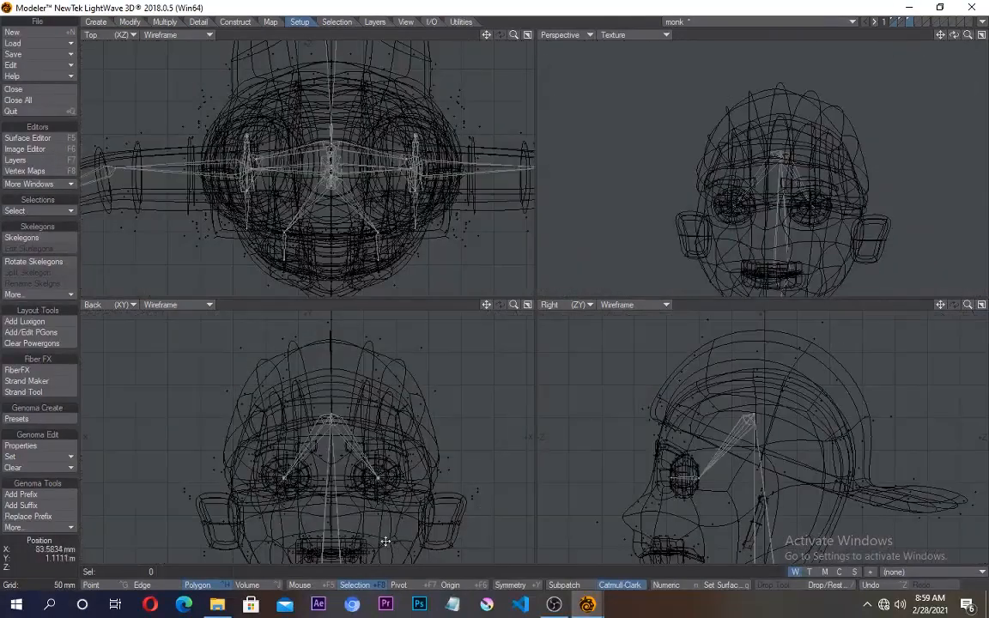
scroll(360, 465, down, 4)
scroll(369, 489, up, 3)
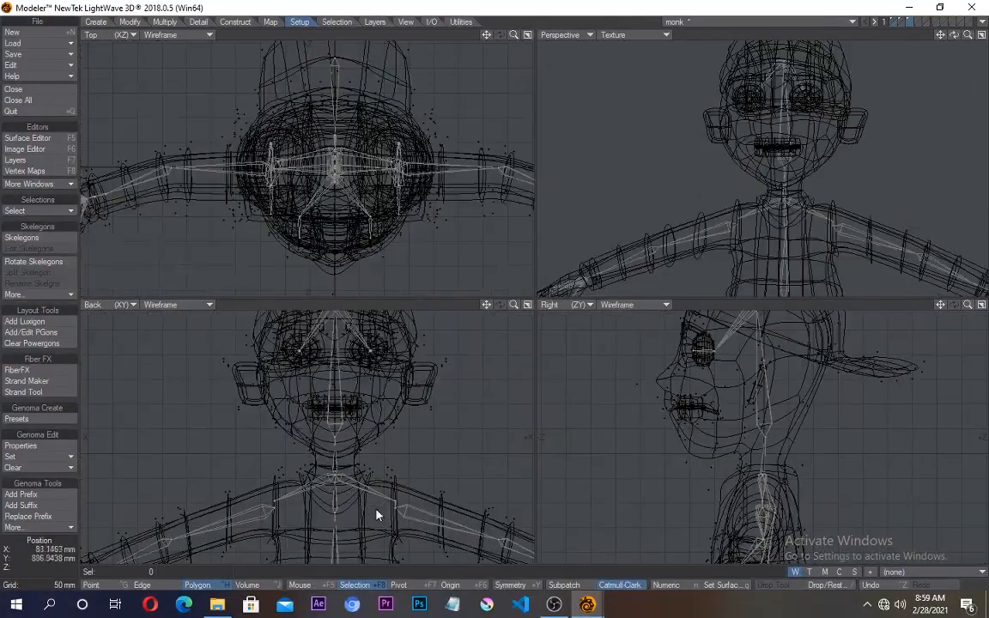
scroll(376, 515, up, 4)
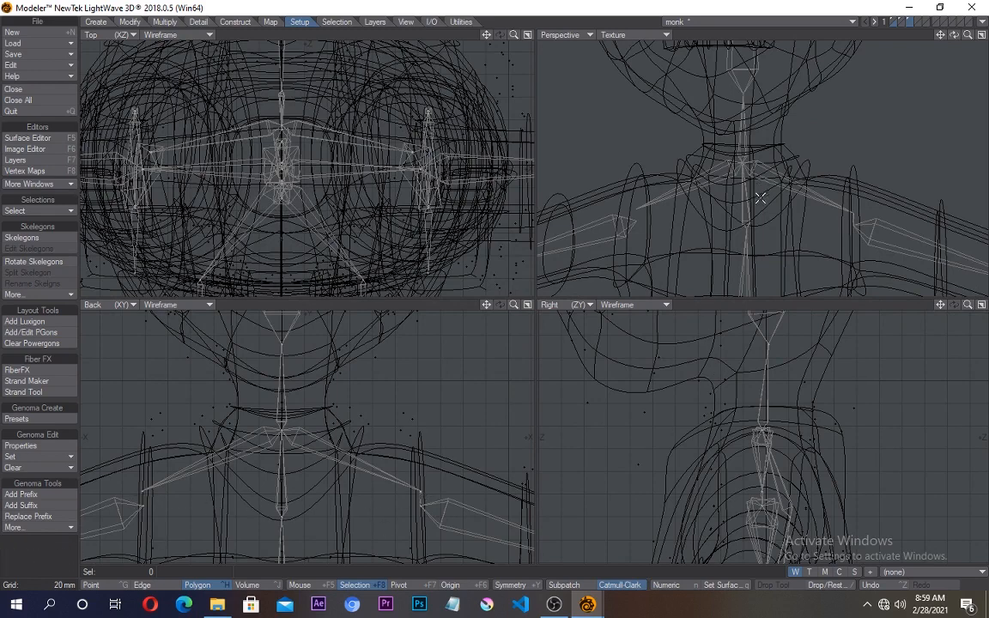
Step: Undo the mirroring and add the short connecting skelegon at the shoulder to the selected side skelegons
key(ctrl+z)
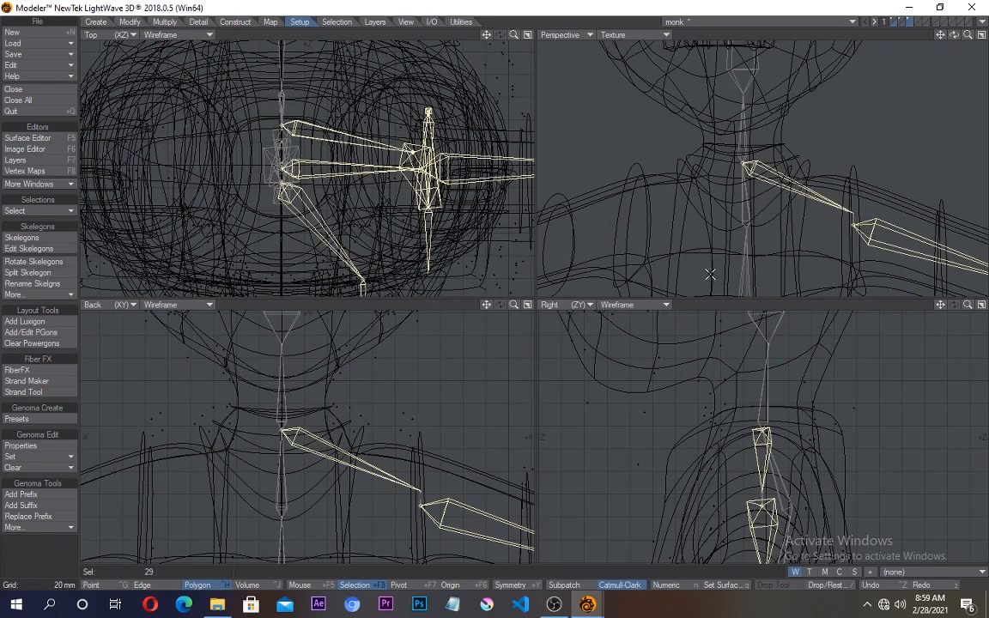
shift+click(855, 218)
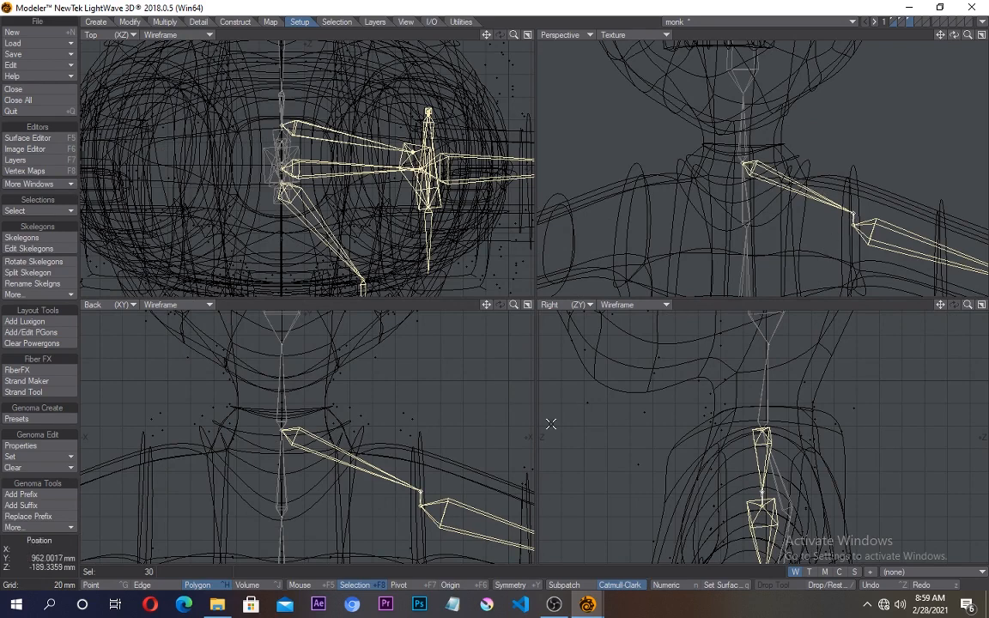
Step: Mirror the side skelegons including the short shoulder link across the X axis at centre 0 m with Merge Points on, and deselect everything
key(shift+v)
key(n)
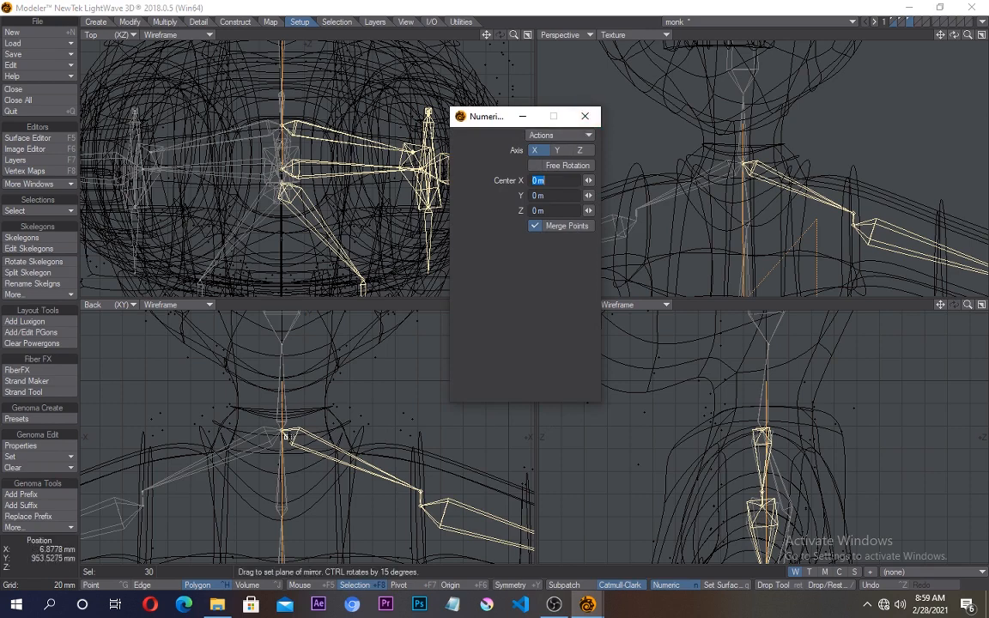
key(n)
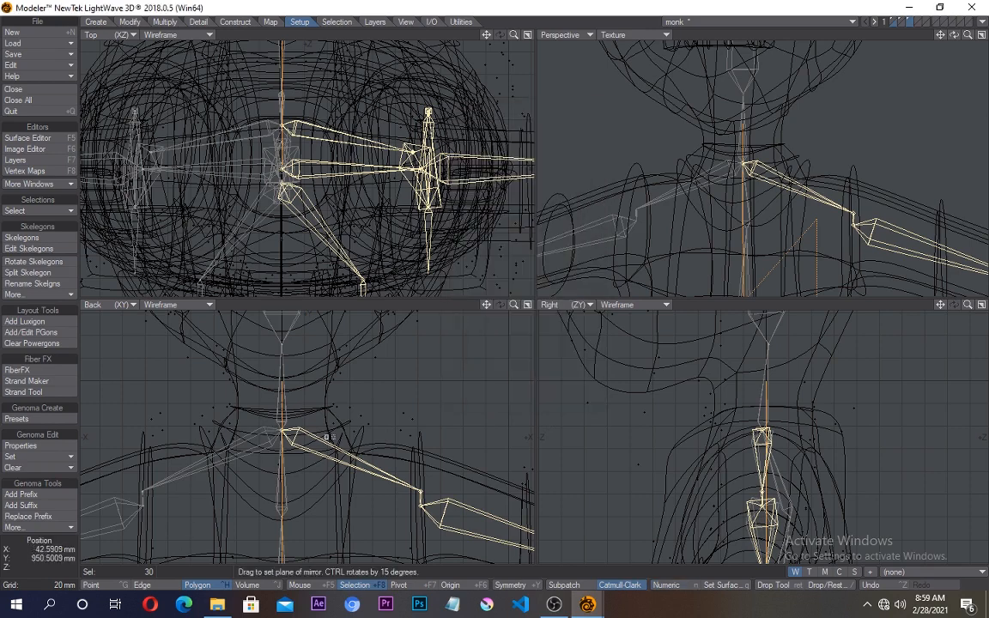
key(Return)
key(slash)
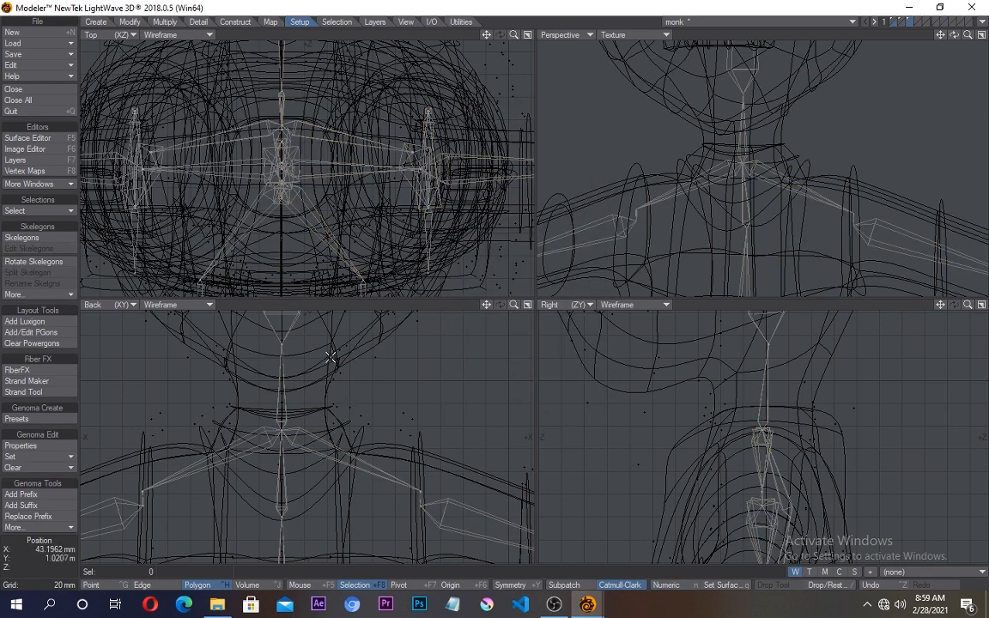
Step: Move the skelegons out of their separate layer and into the character mesh layer
key(a)
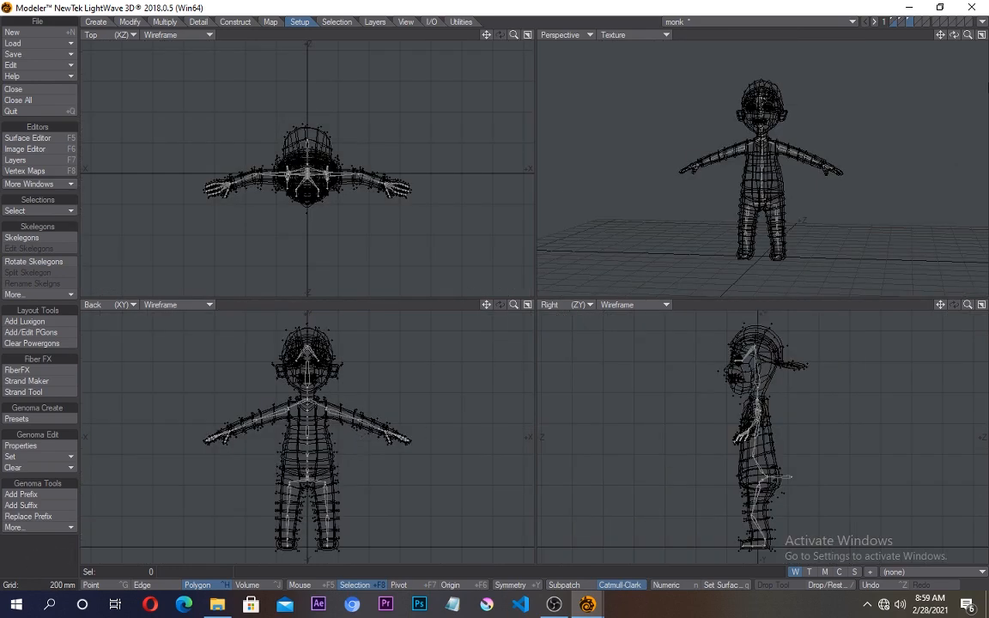
click(928, 20)
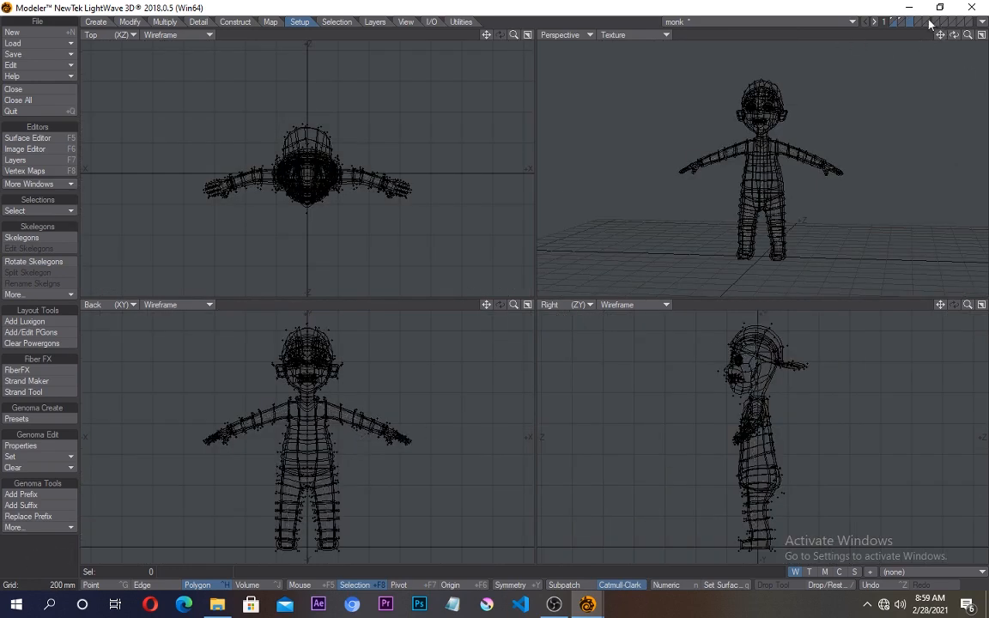
click(895, 17)
click(895, 21)
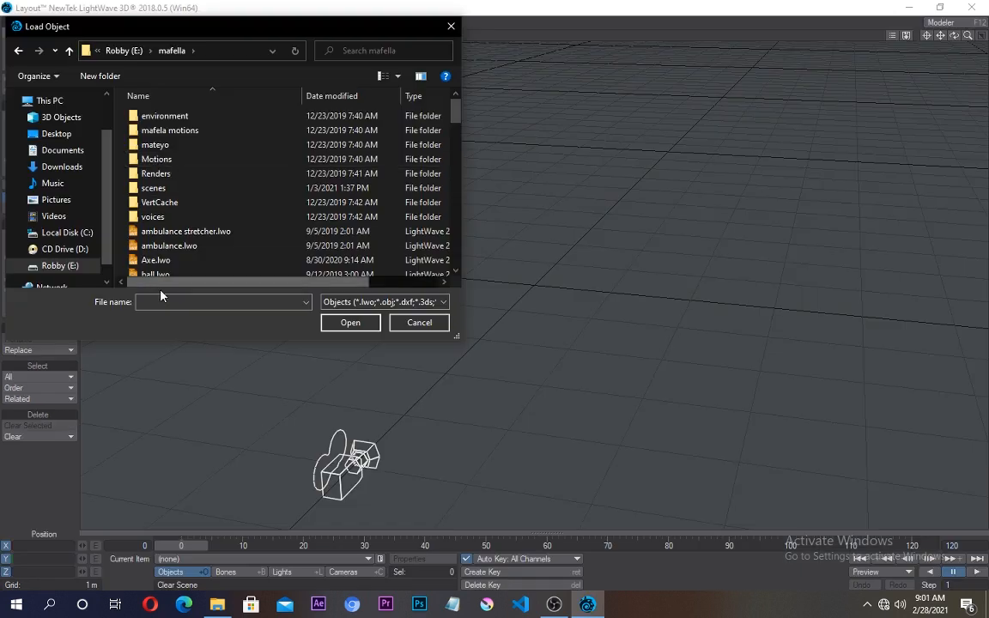
Step: Switch to LightWave Layout and load the object monk.lwo from the mafella folder into the scene
click(172, 246)
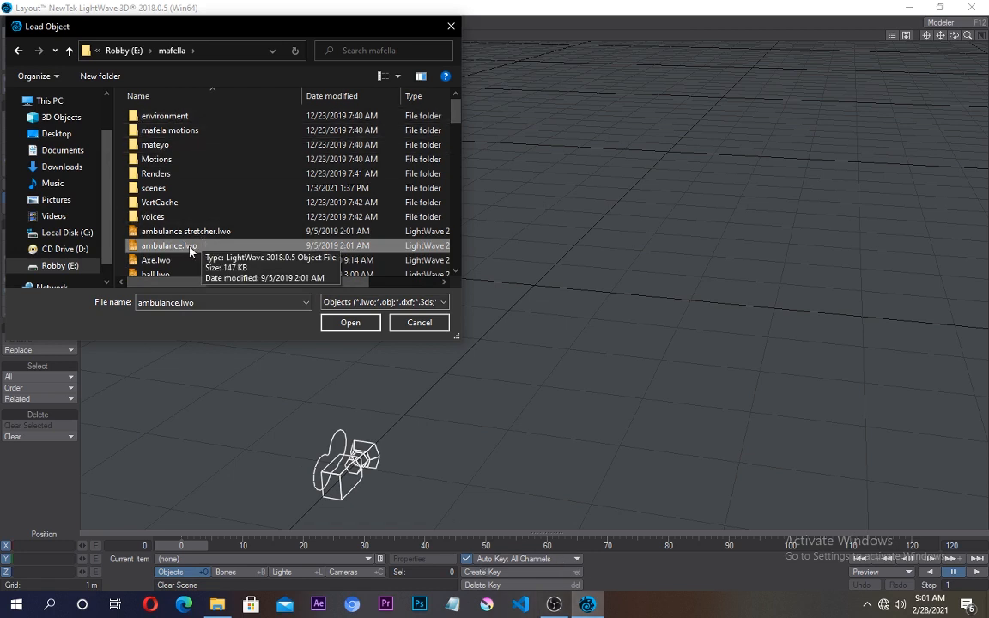
key(m)
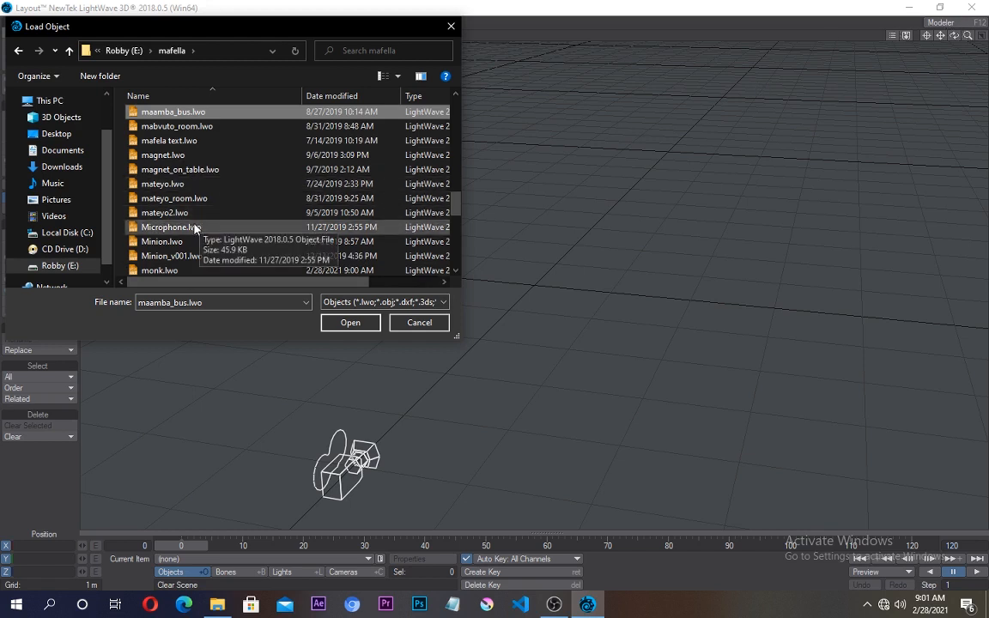
scroll(184, 202, down, 1)
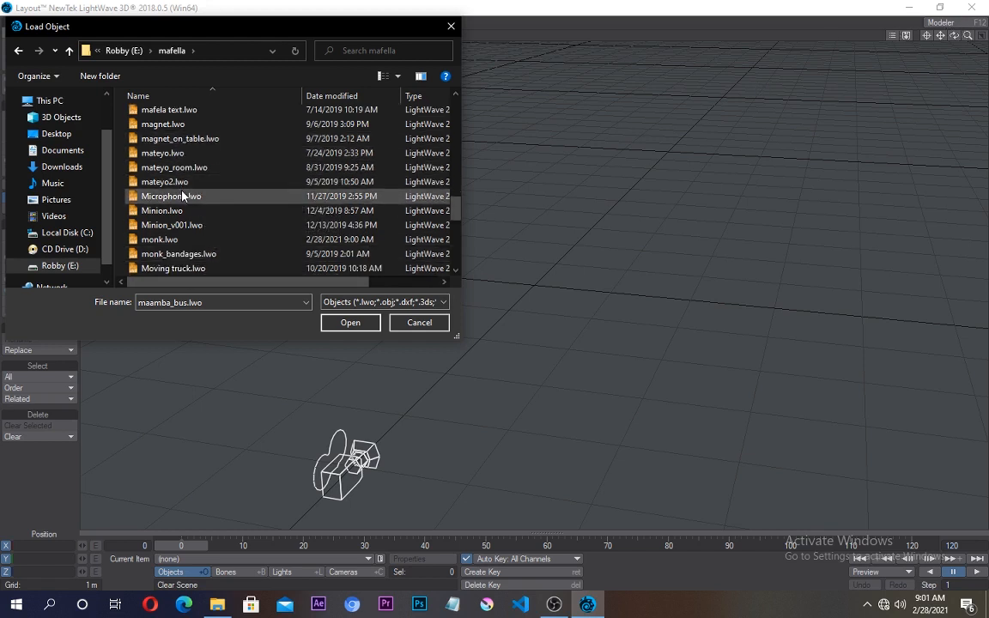
click(190, 241)
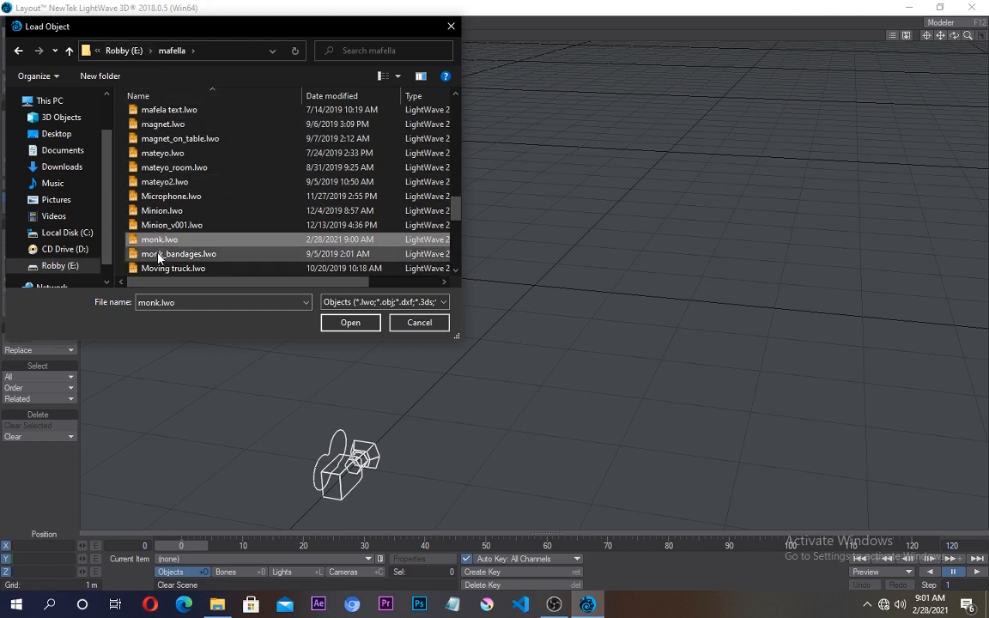
double_click(160, 243)
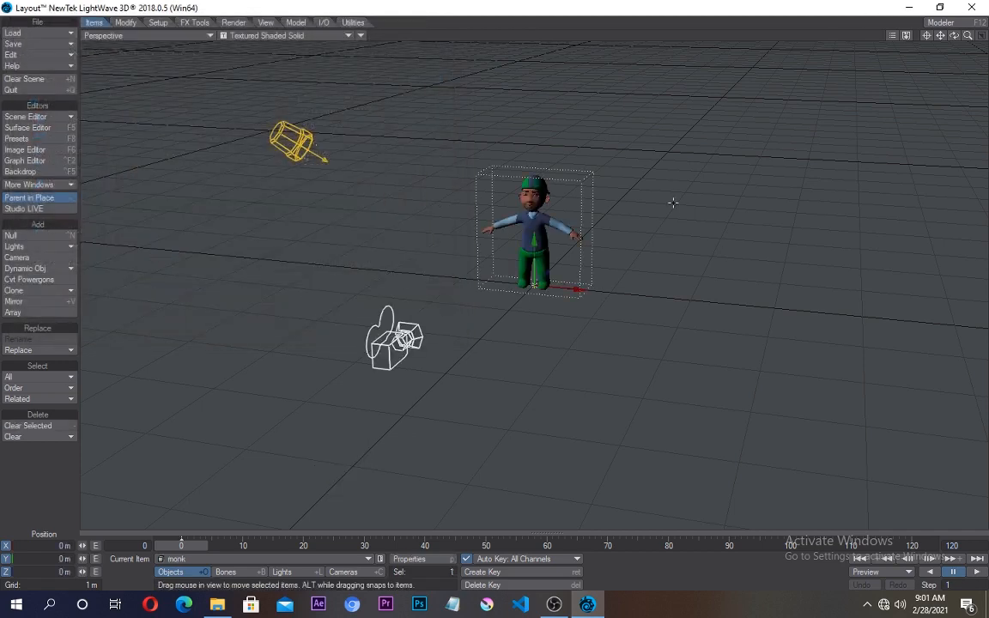
Step: Convert the monk object's skelegons into bones
alt+shift+drag(551, 246, 595, 233)
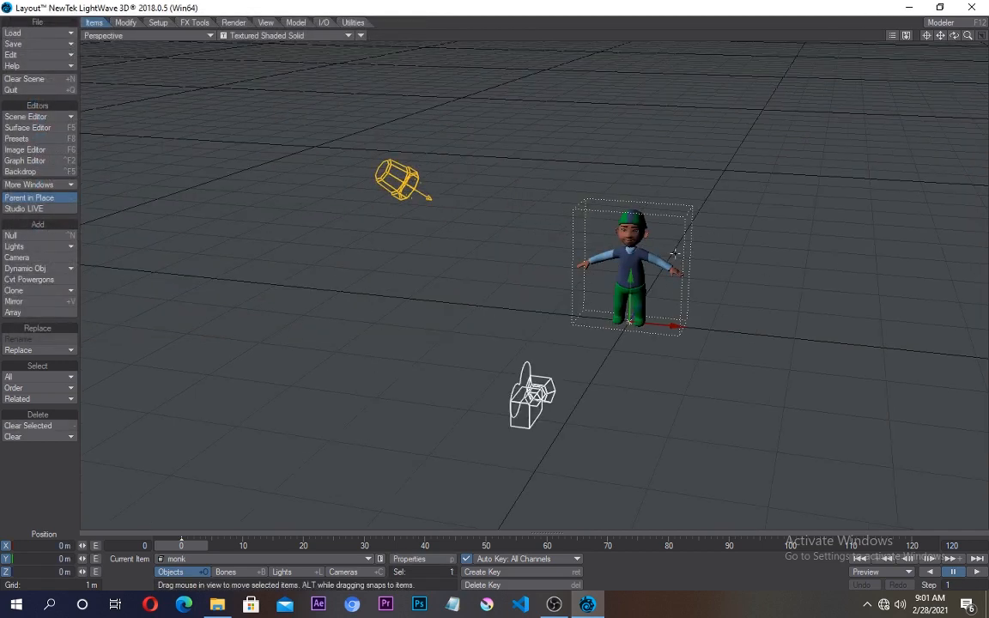
click(928, 36)
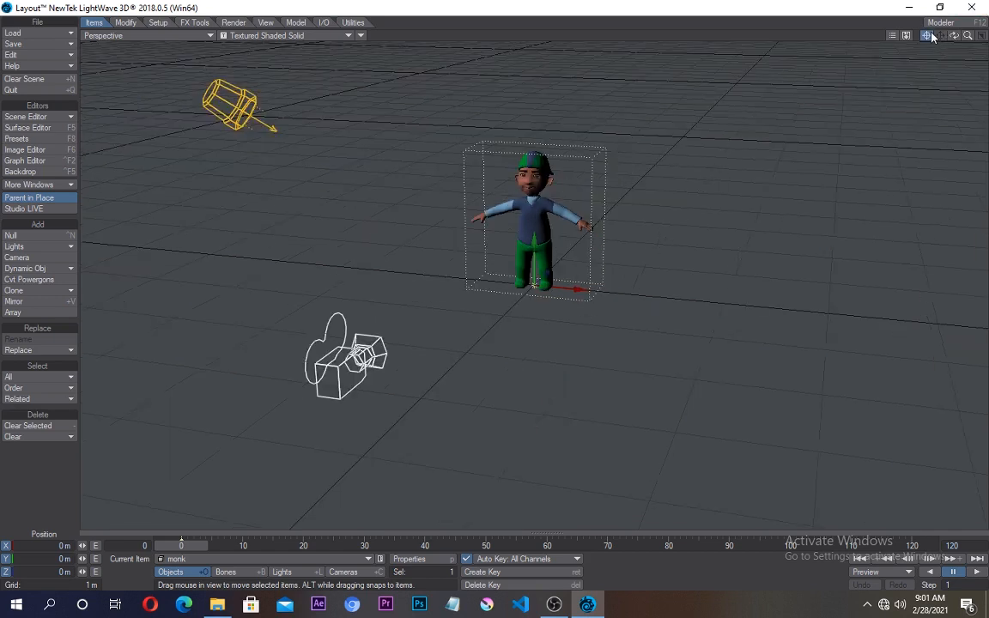
key(shift+h)
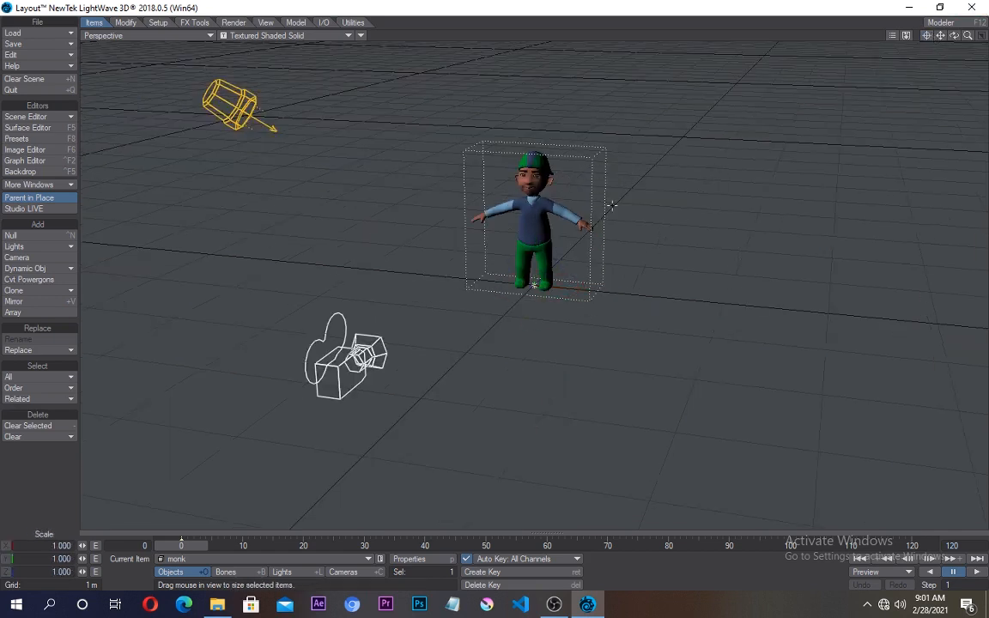
key(t)
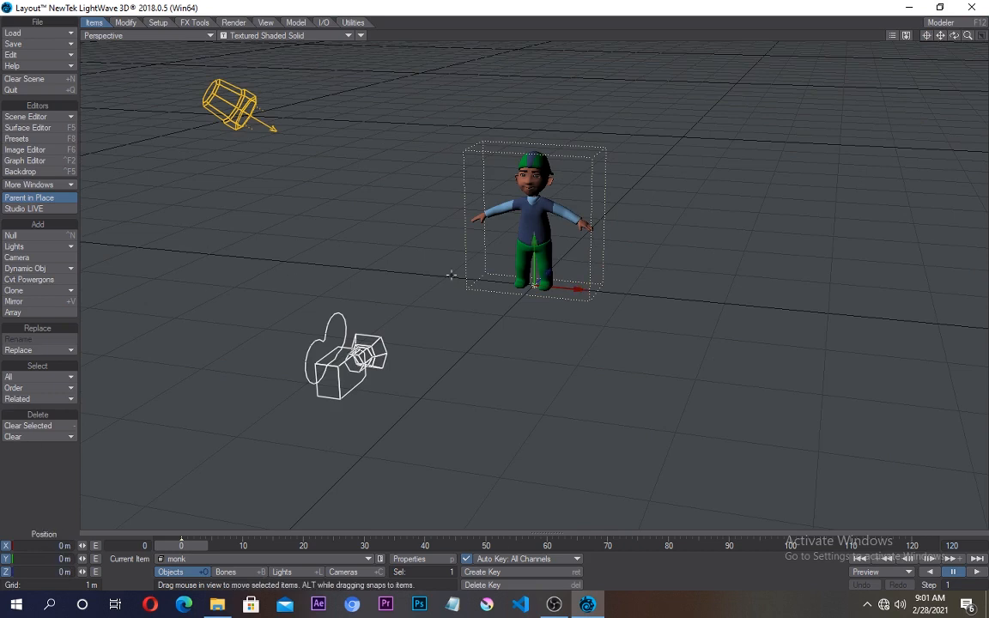
click(155, 22)
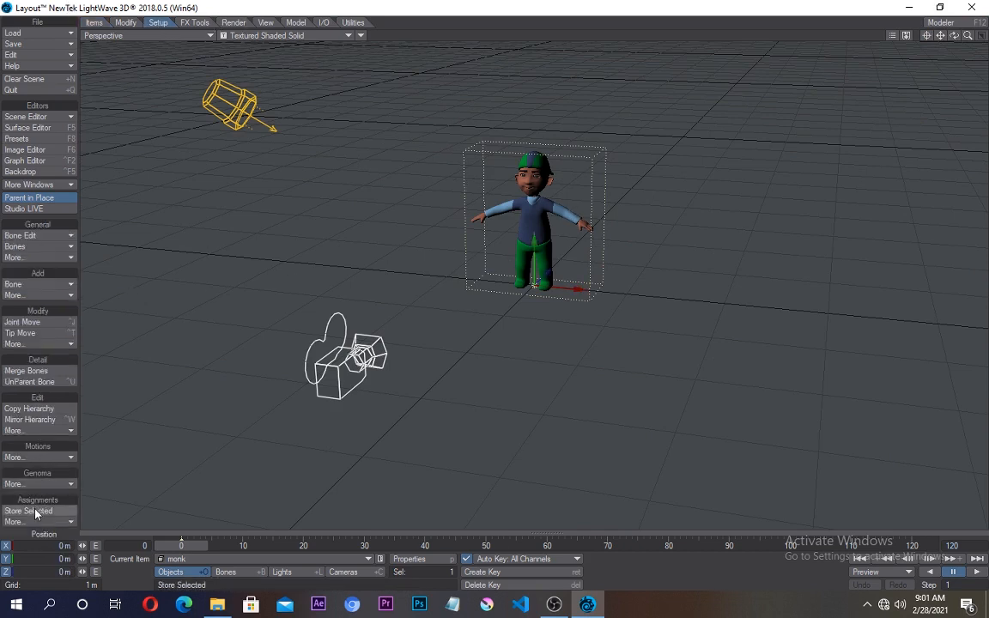
click(41, 297)
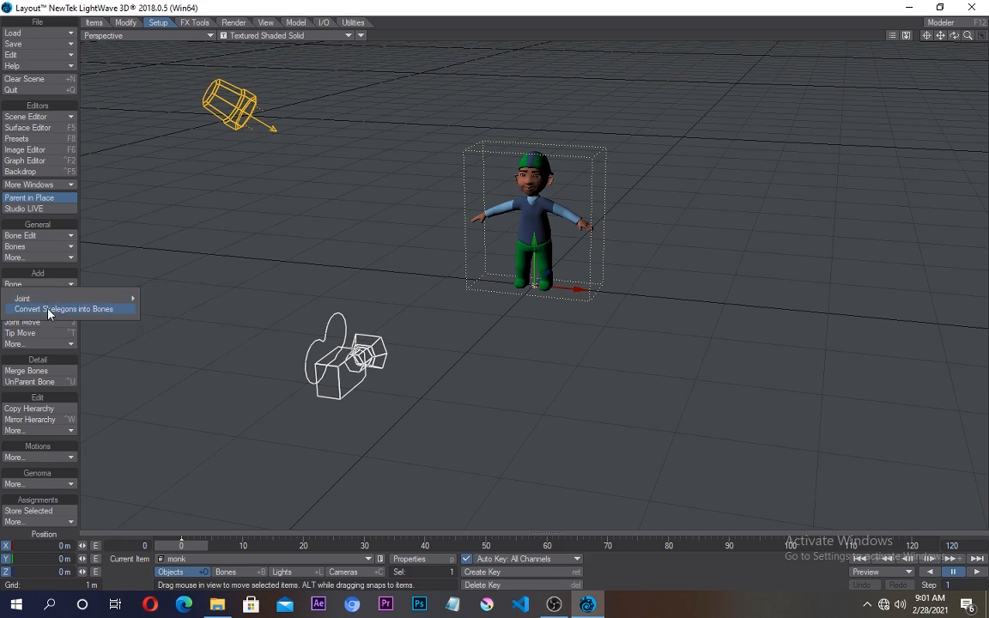
click(85, 311)
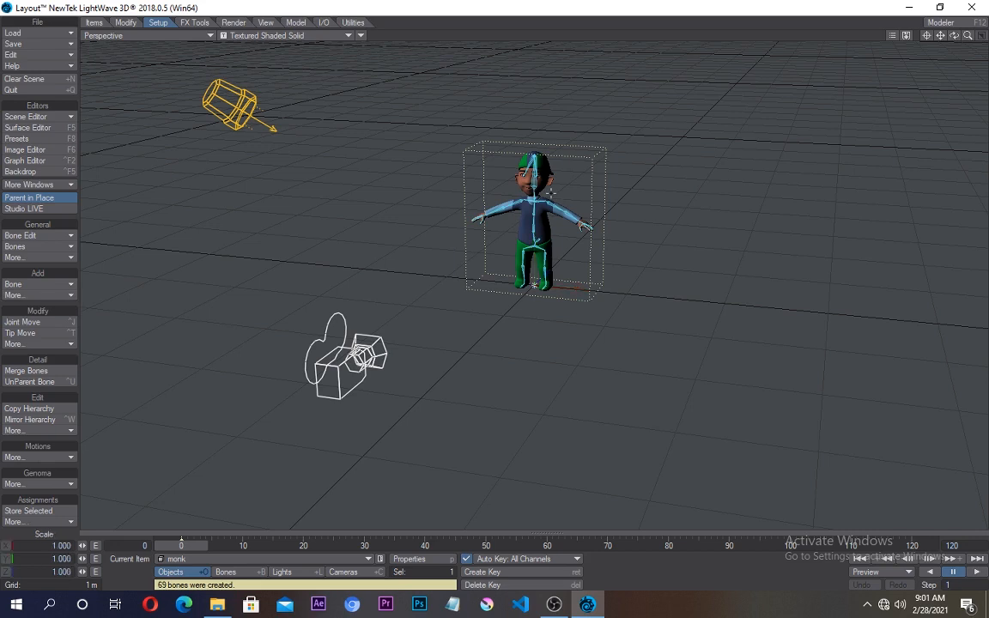
Step: Activate the IK Boost Tool and apply IK_Booster to the monk object
key(h)
alt+drag(650, 212, 619, 187)
key(shift+a)
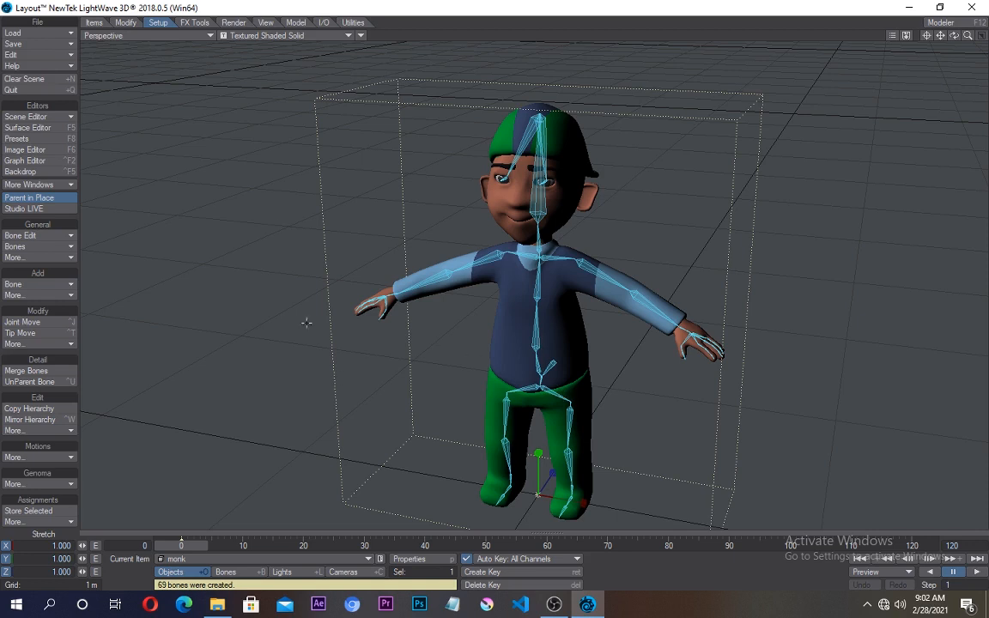
click(126, 22)
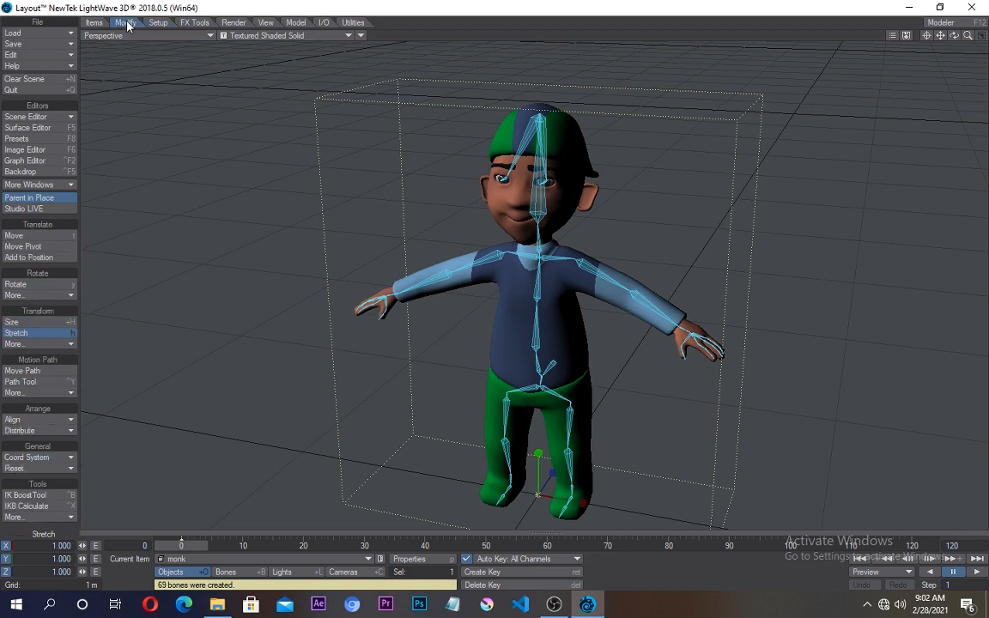
click(42, 496)
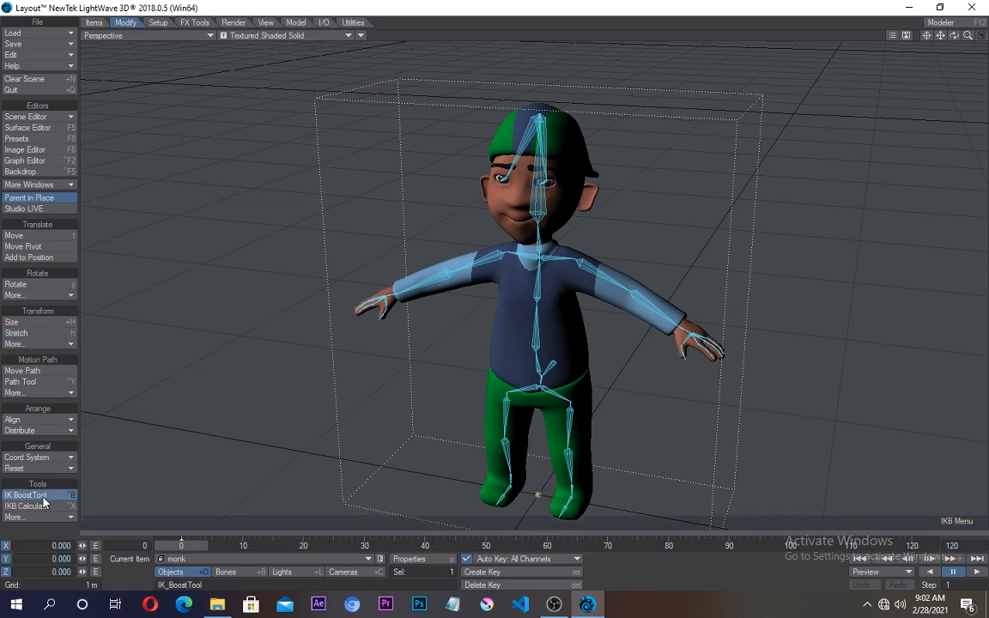
right_click(532, 489)
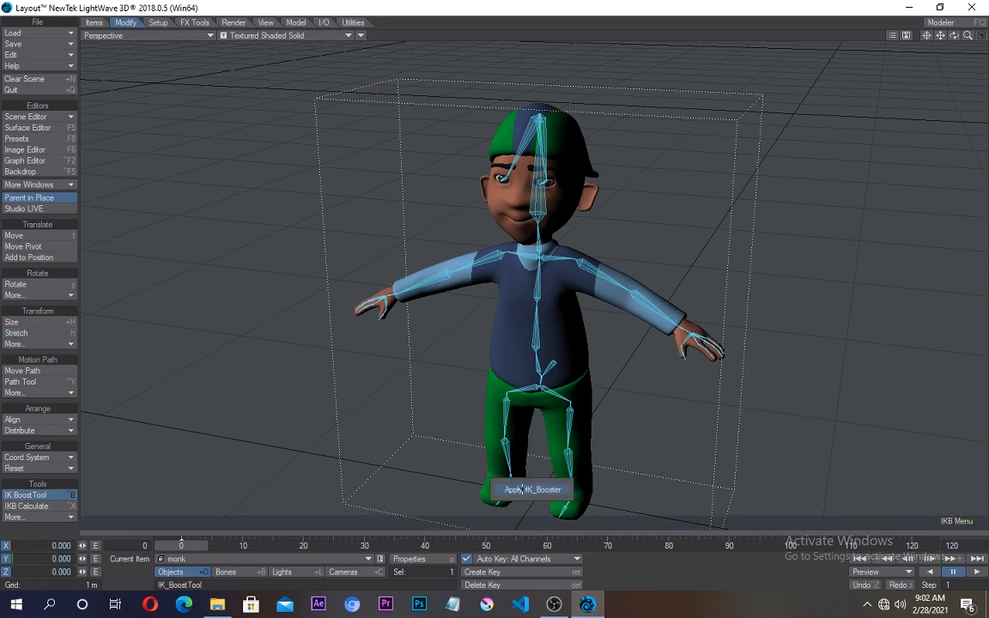
click(521, 490)
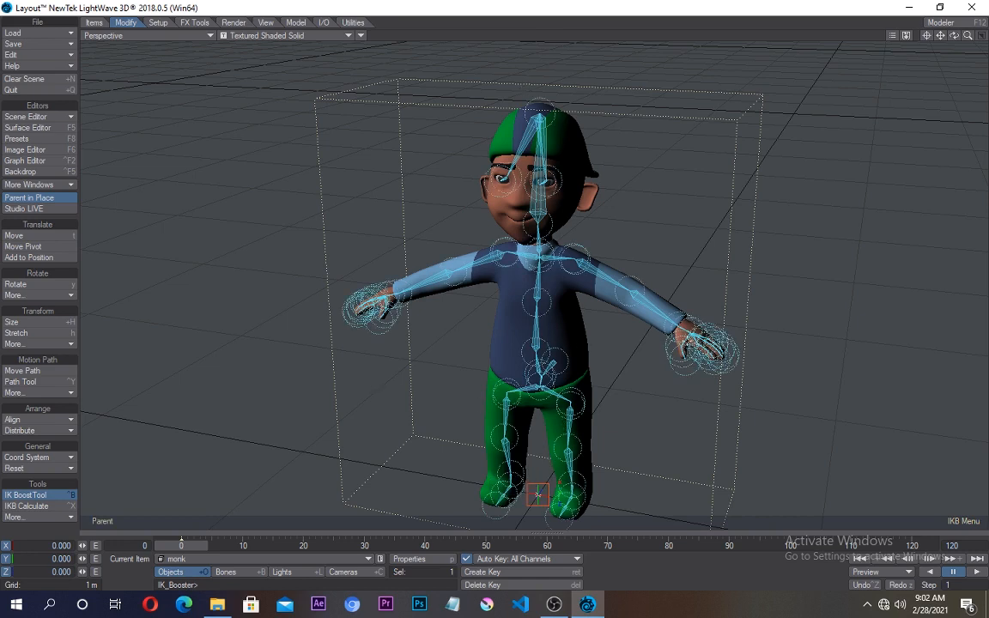
Step: Test the left arm's IK from the wrist, change an IK option on the Left_Upper_Hand joint, and undo the test move
drag(683, 323, 656, 322)
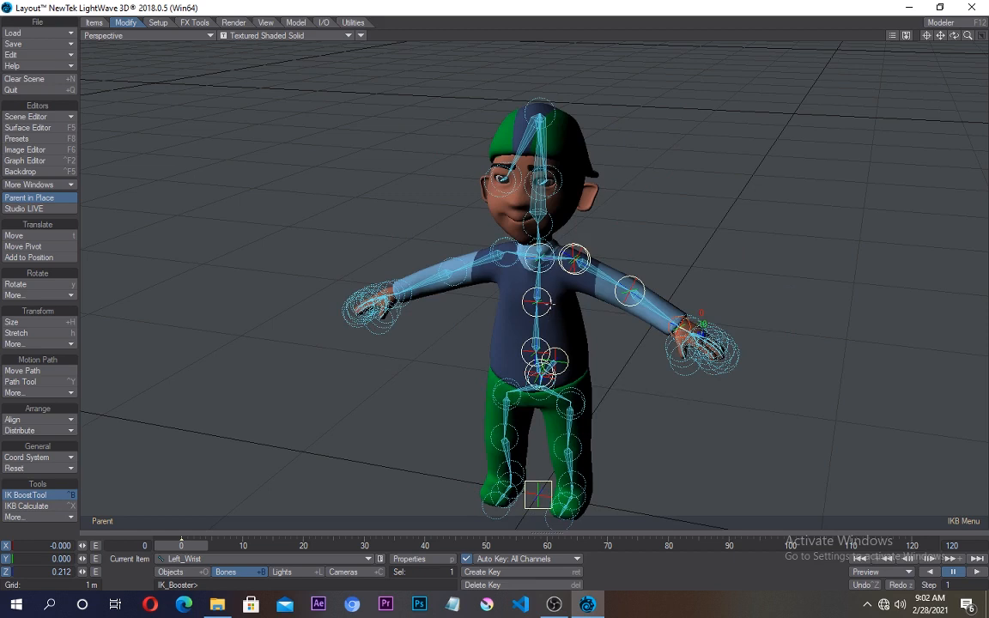
click(579, 261)
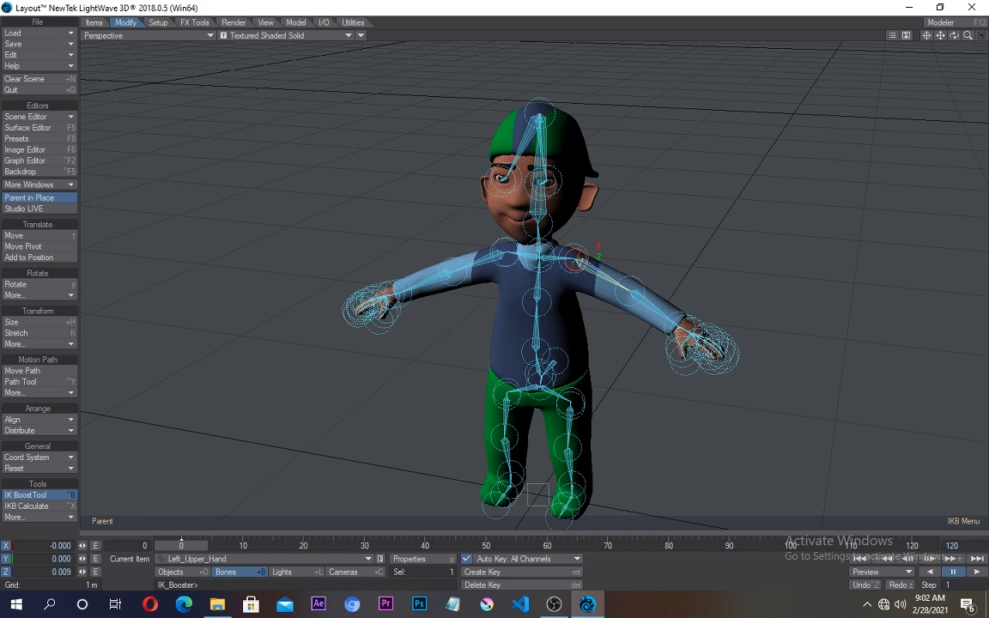
right_click(579, 261)
click(559, 285)
drag(683, 331, 550, 361)
key(ctrl+z)
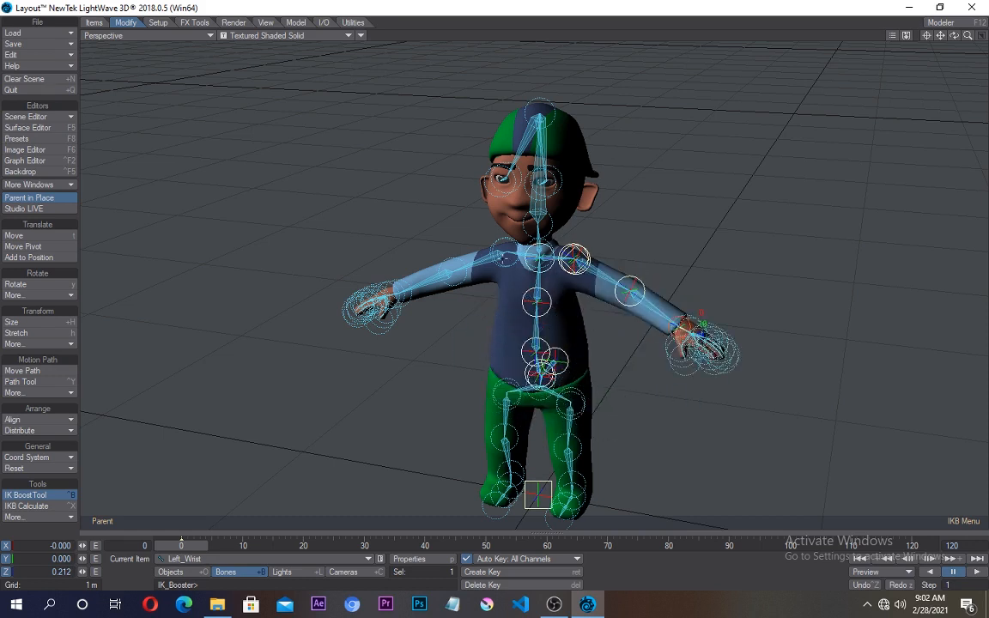
Step: Apply the same IK joint option to the Right_Upper_Hand joint and to the upper leg joints on both sides
click(505, 257)
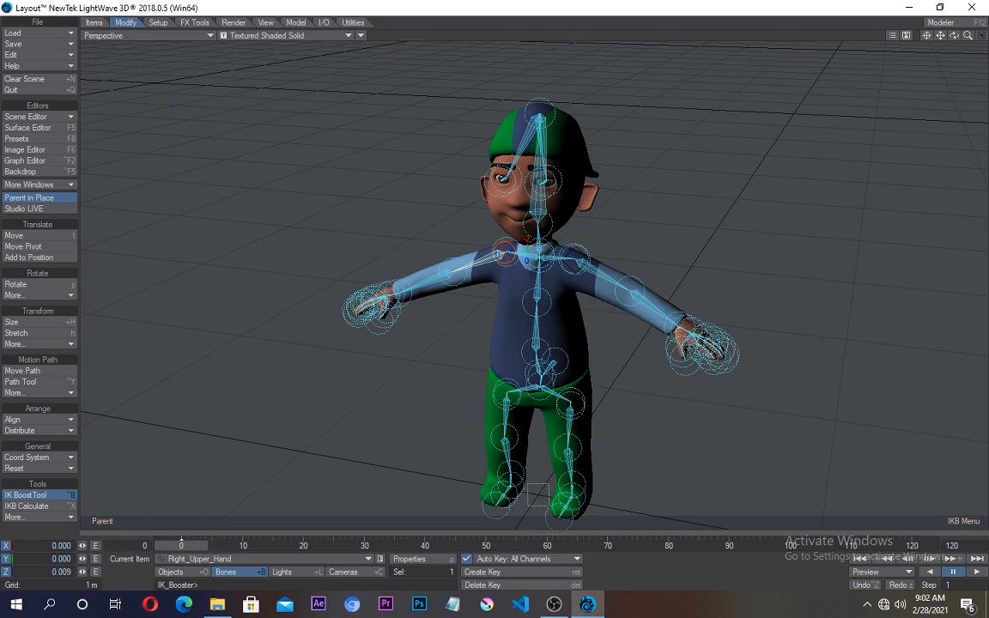
right_click(505, 254)
click(509, 275)
mouse_move(450, 273)
mouse_down()
mouse_move(469, 298)
mouse_move(448, 230)
mouse_move(451, 272)
mouse_up()
click(571, 402)
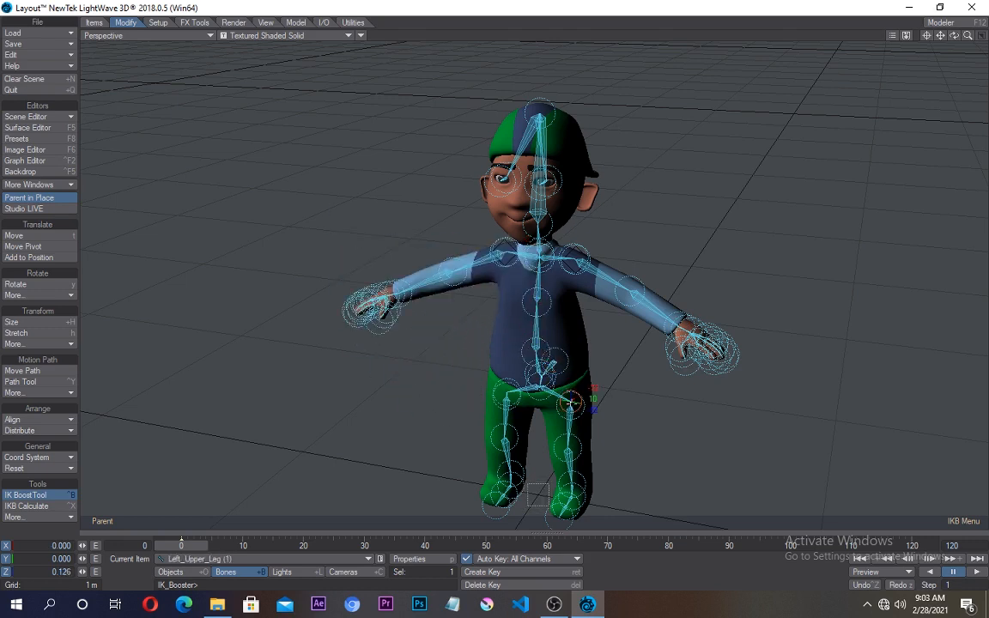
right_click(571, 408)
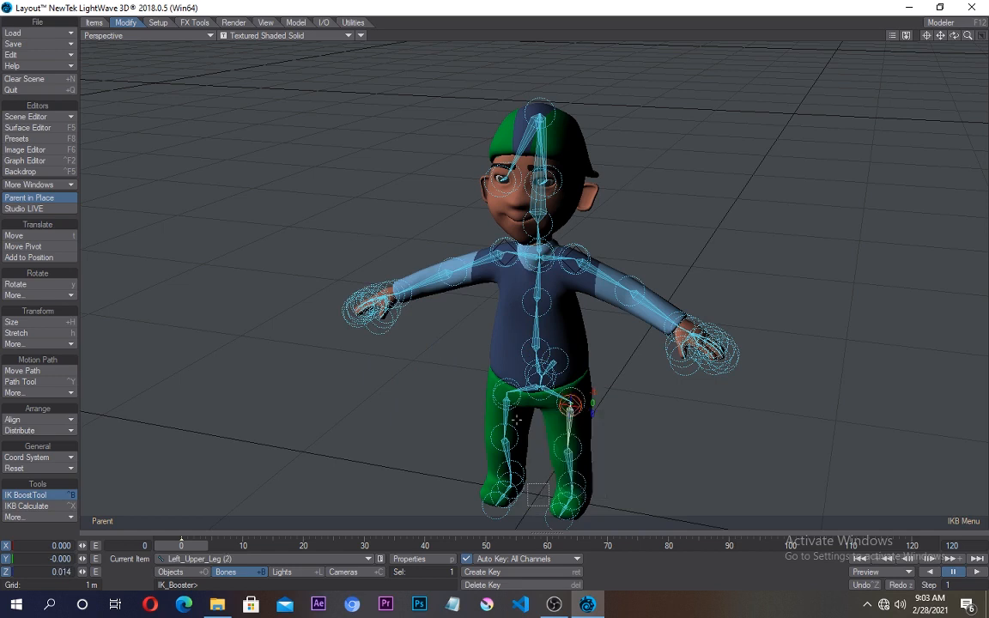
click(505, 395)
right_click(503, 395)
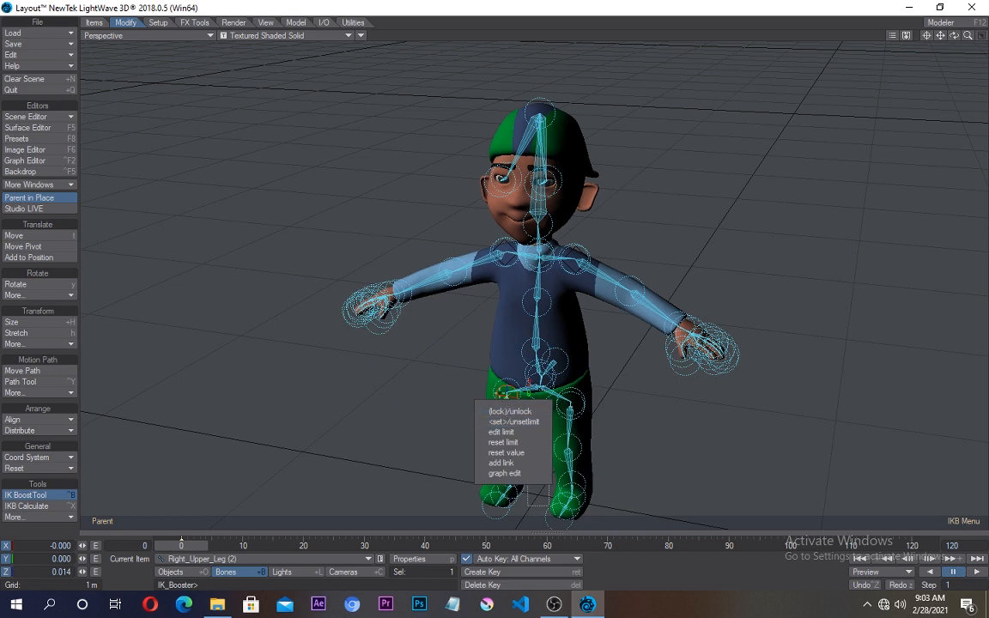
click(536, 302)
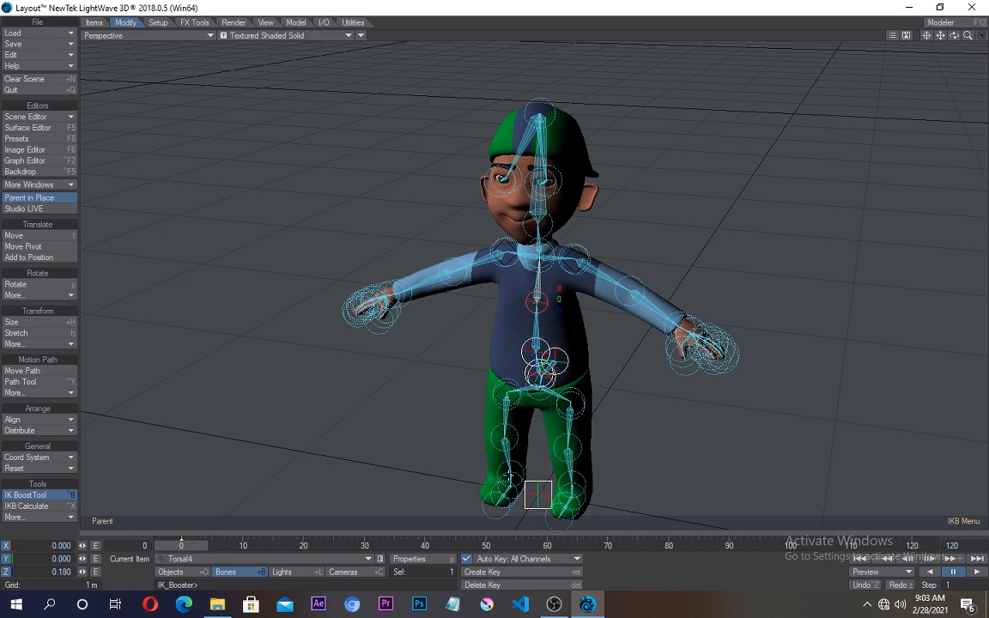
Step: Fix the Left_Ankle and Right_Ankle joints in place and test the leg IK by moving the lower body
click(515, 481)
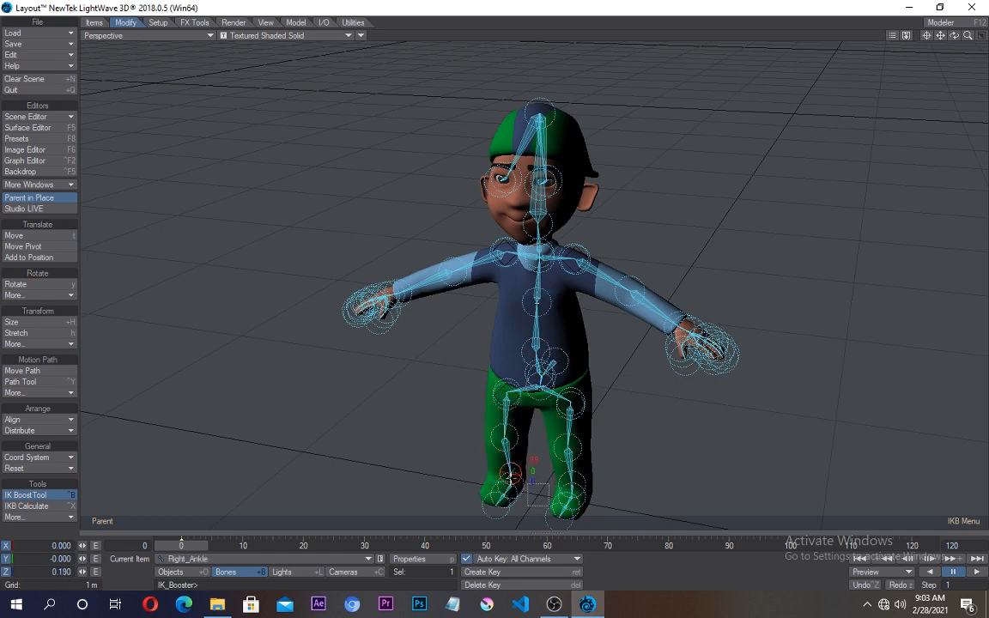
click(571, 482)
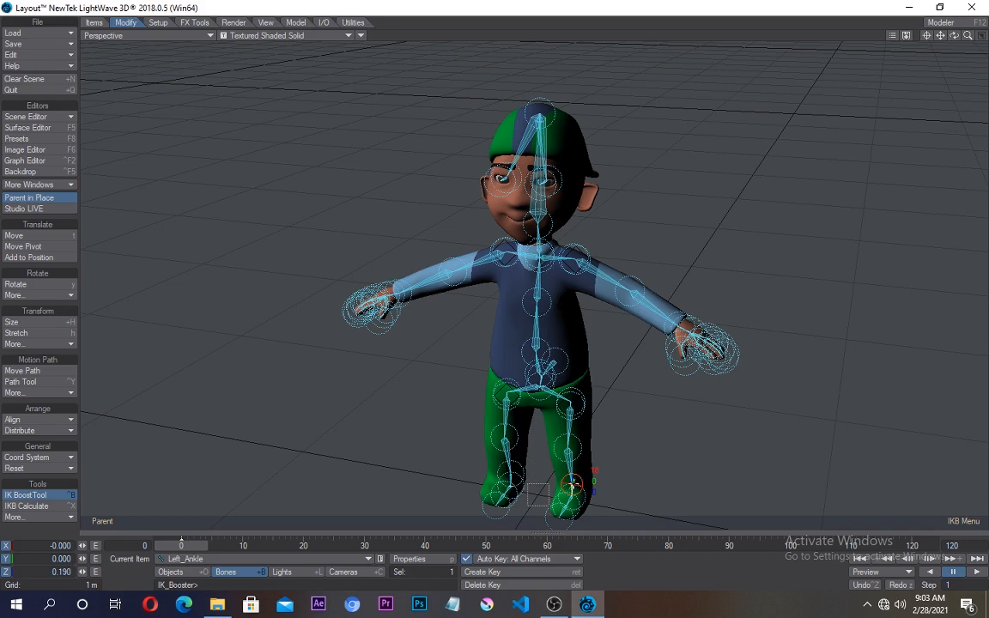
right_click(571, 486)
click(582, 492)
click(515, 474)
right_click(510, 474)
click(507, 480)
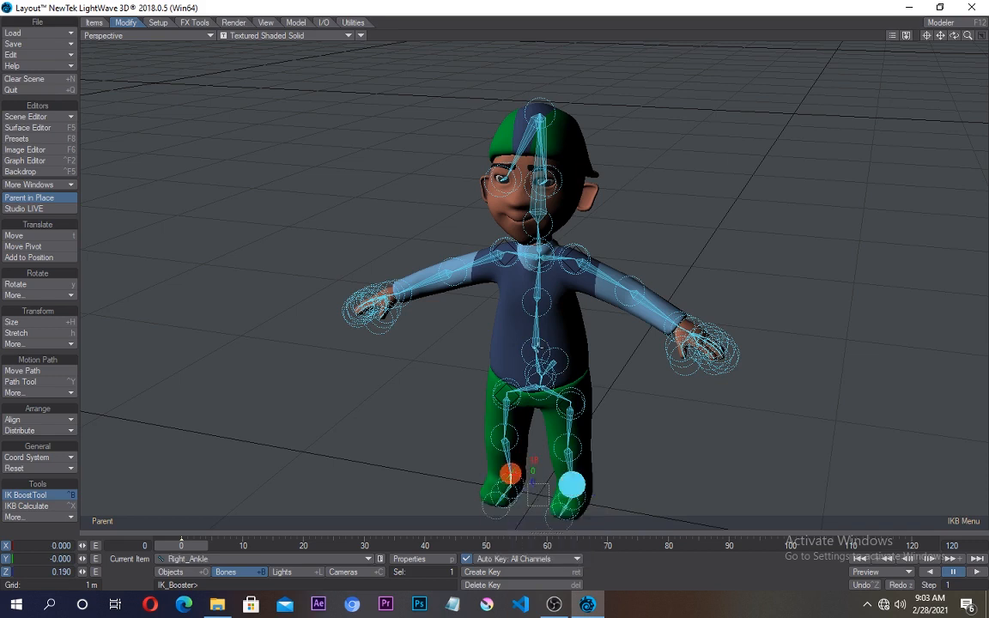
drag(537, 349, 553, 361)
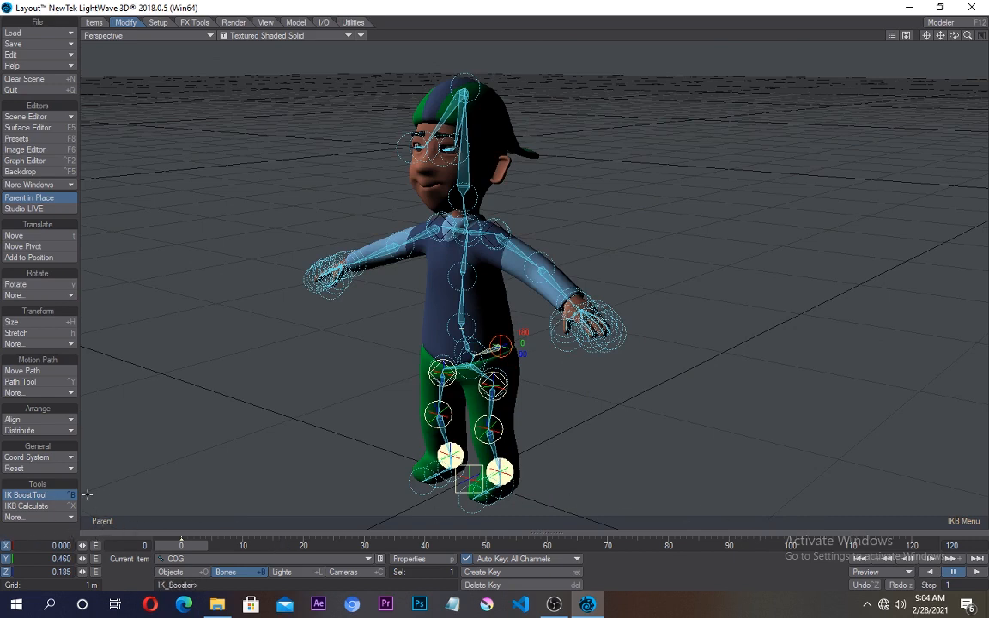
Step: Expand the IK Booster track and set its keyframe scope to All item
click(100, 521)
click(101, 522)
click(109, 521)
click(341, 539)
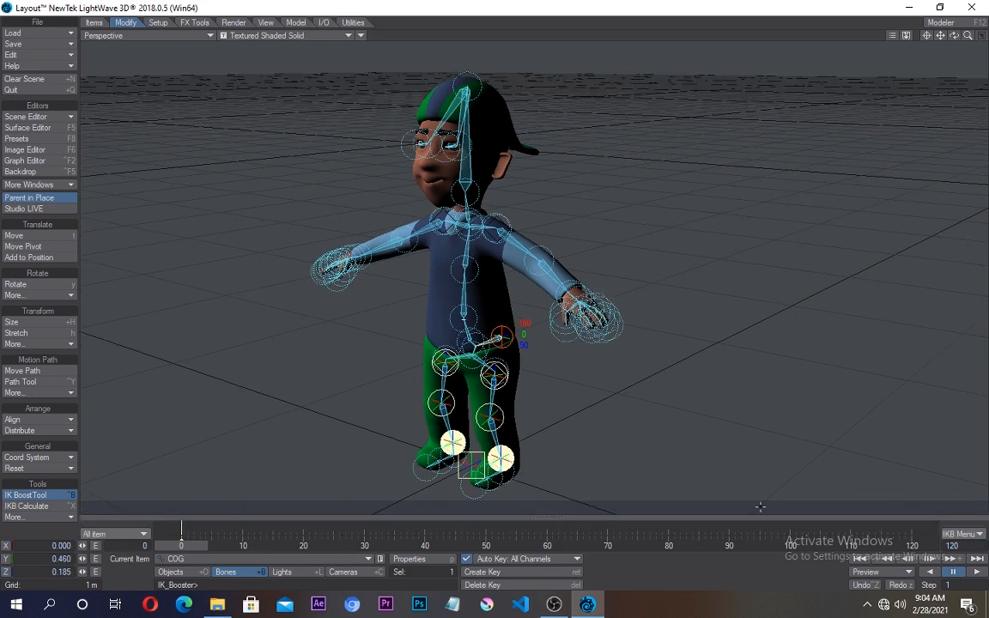
click(138, 537)
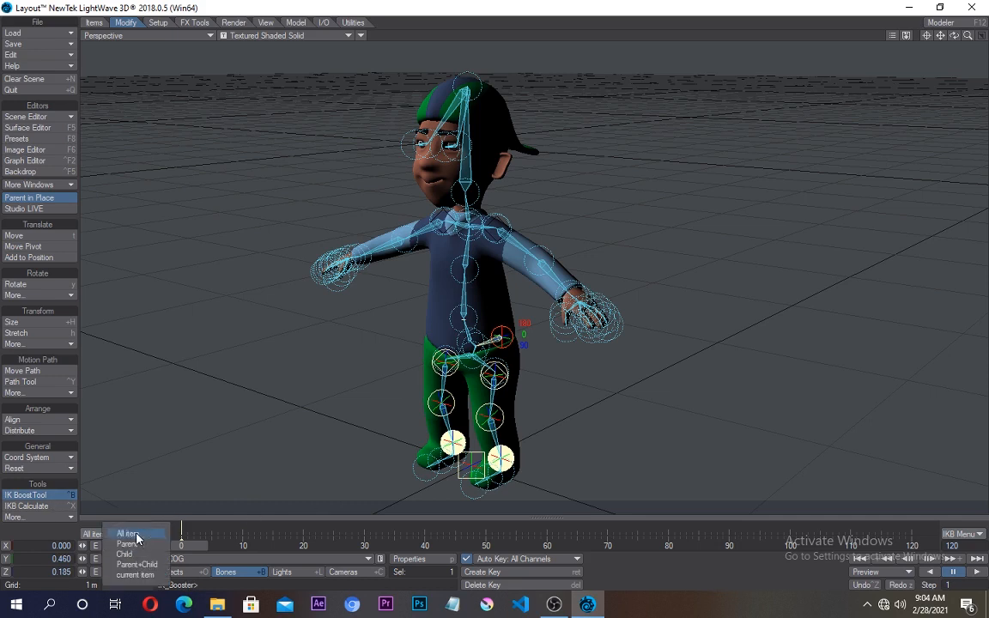
click(971, 537)
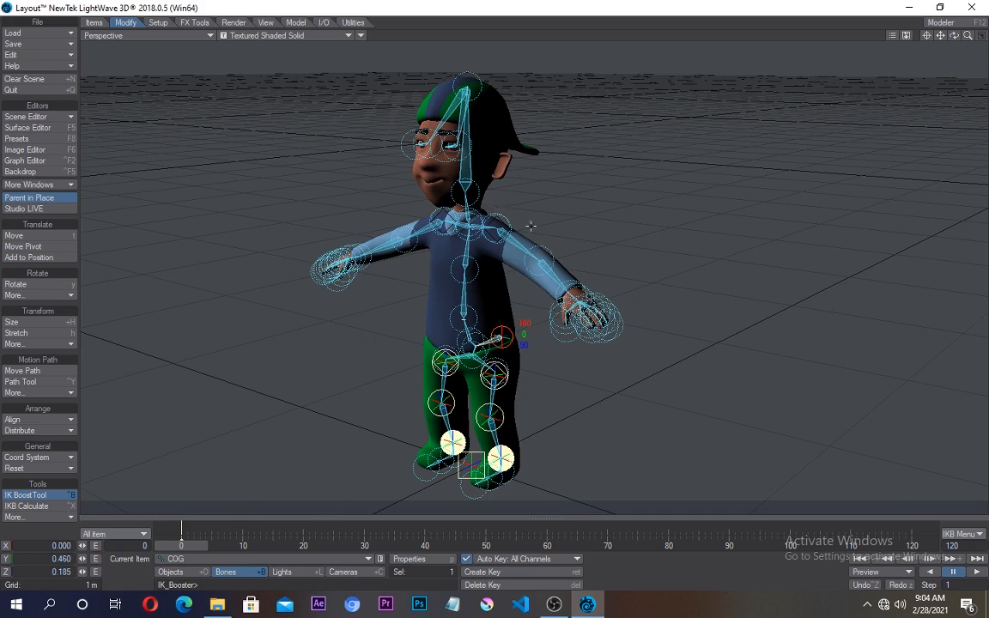
Step: Set the IK Booster controller size to 0 in its options
click(958, 535)
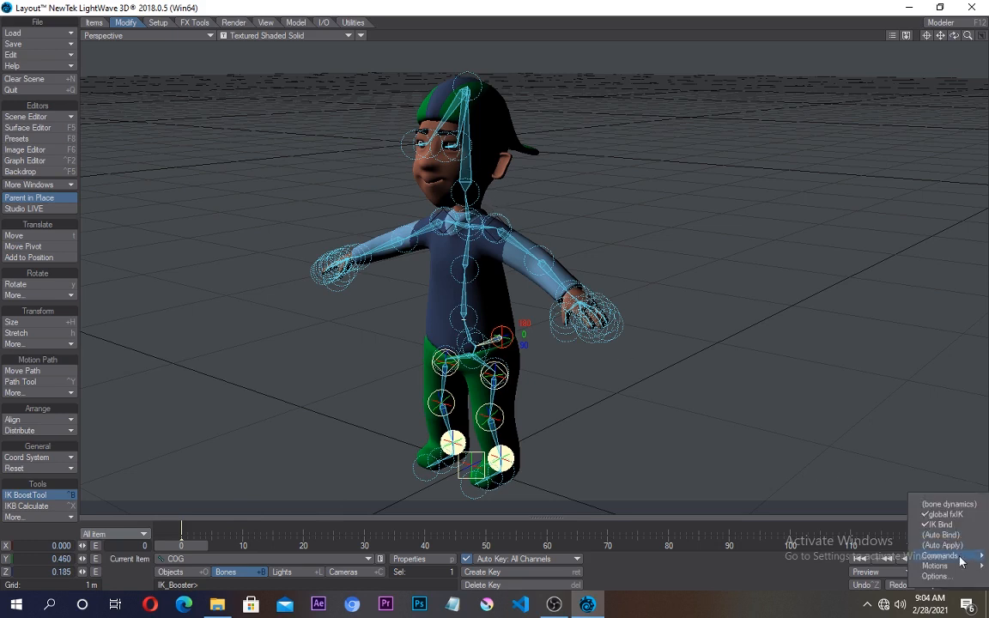
mouse_move(954, 570)
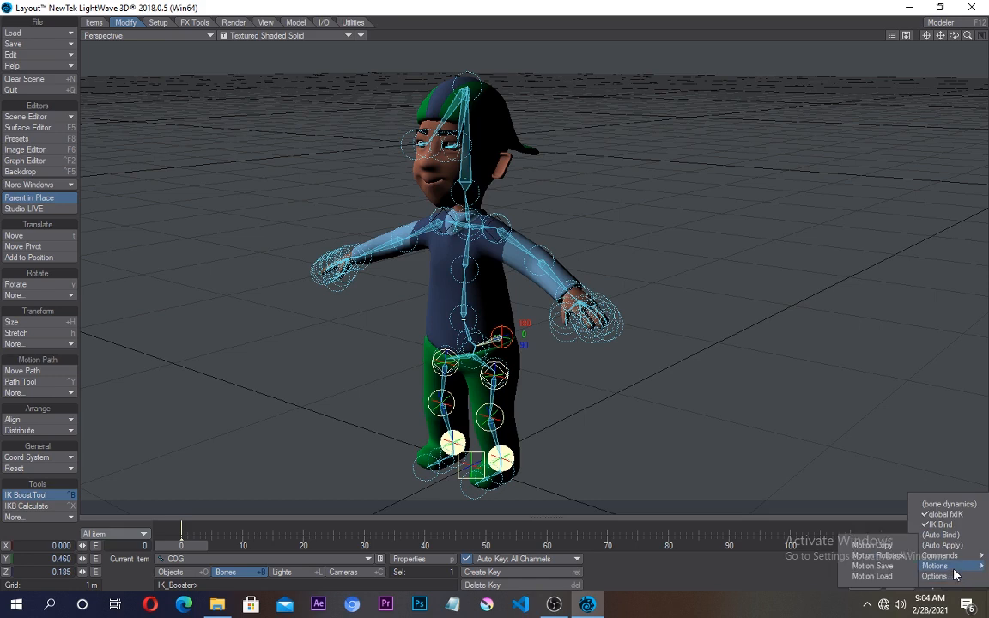
click(944, 577)
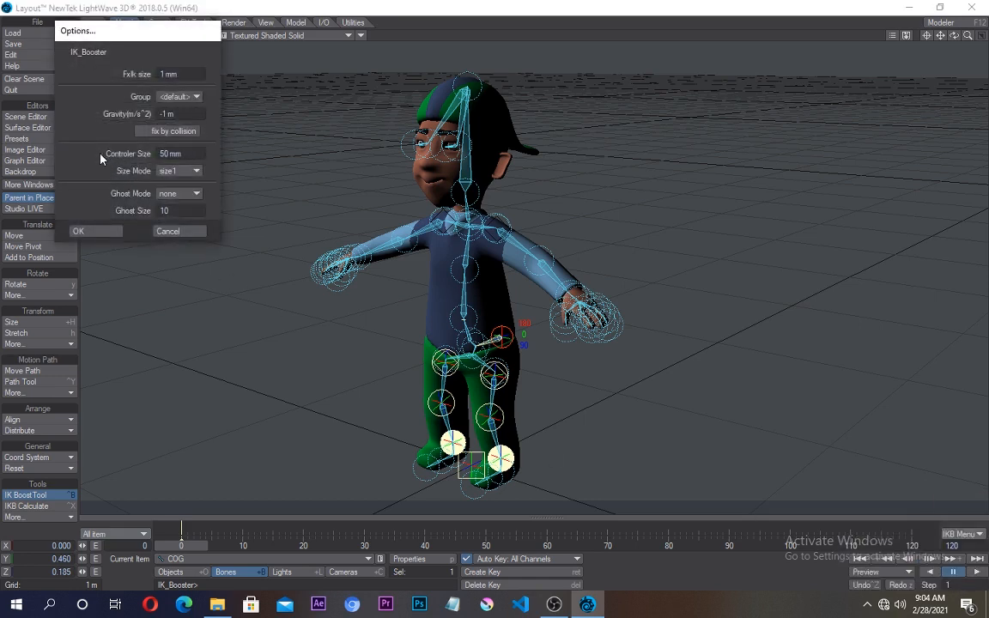
click(186, 152)
text(0)
key(Tab)
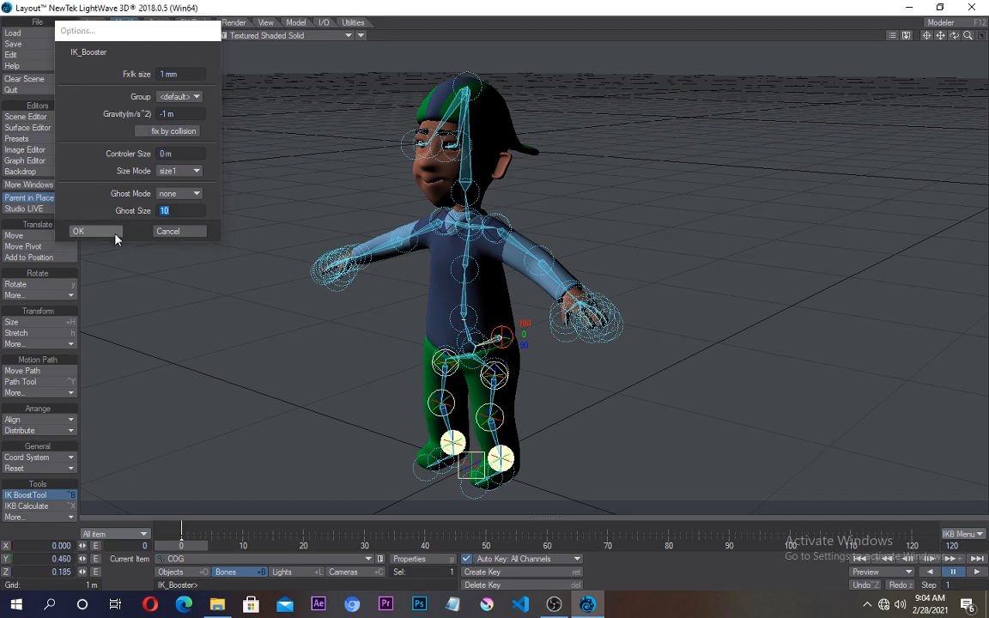
click(80, 231)
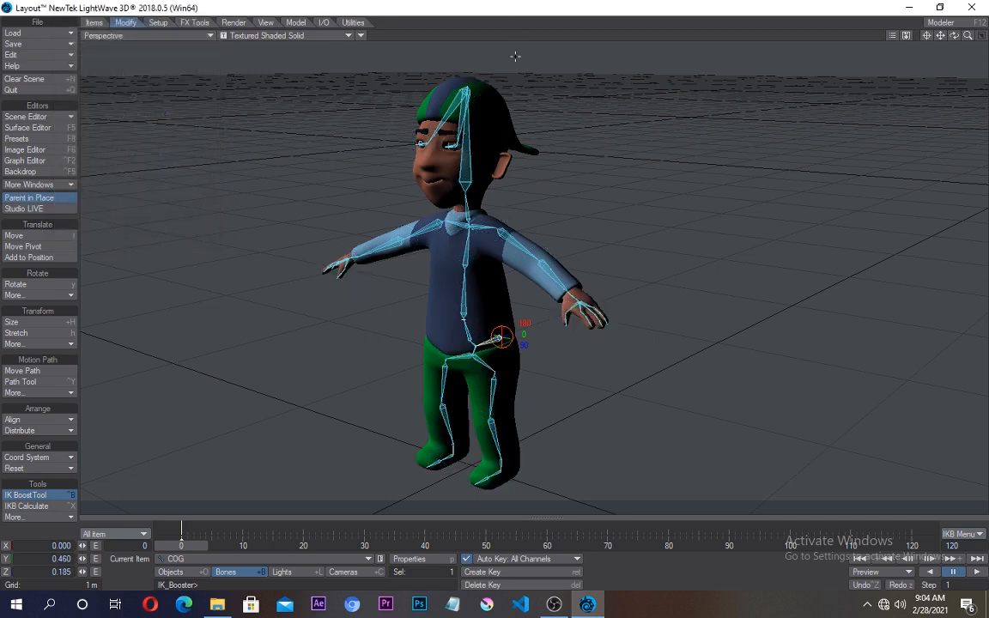
Step: Enable the ikstop option on the Neck joint, testing the head's movement before and after and undoing the first test move
mouse_move(954, 35)
mouse_down()
mouse_move(971, 24)
mouse_move(957, 53)
mouse_up()
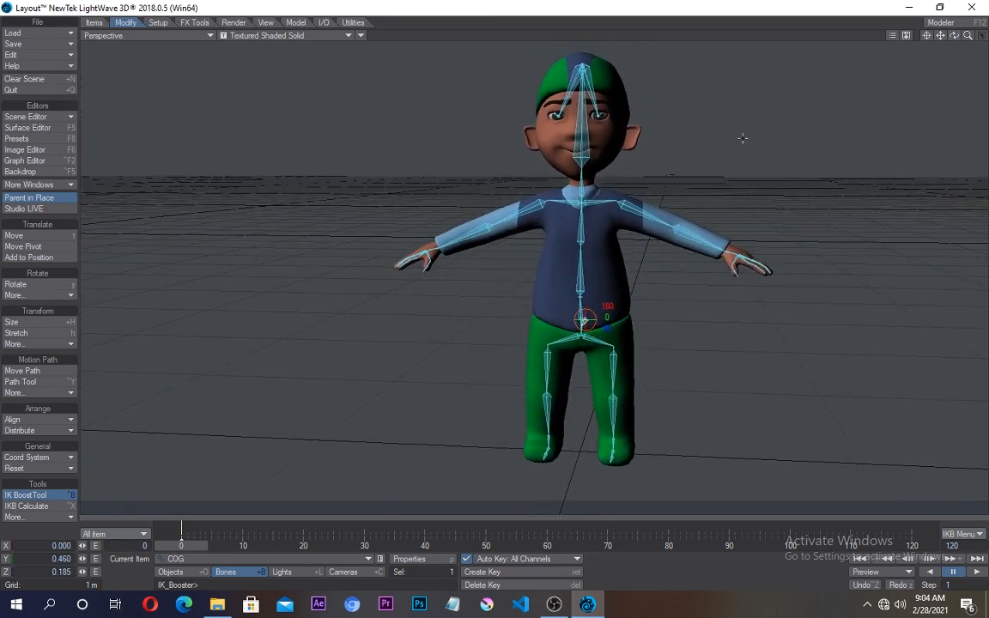
drag(584, 168, 523, 146)
key(ctrl+z)
click(577, 210)
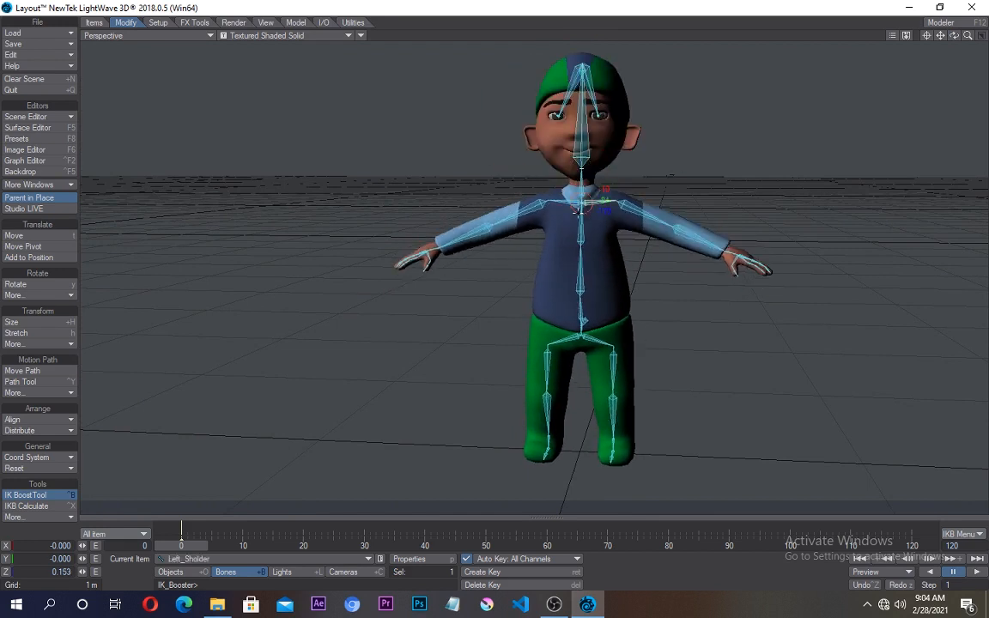
click(583, 210)
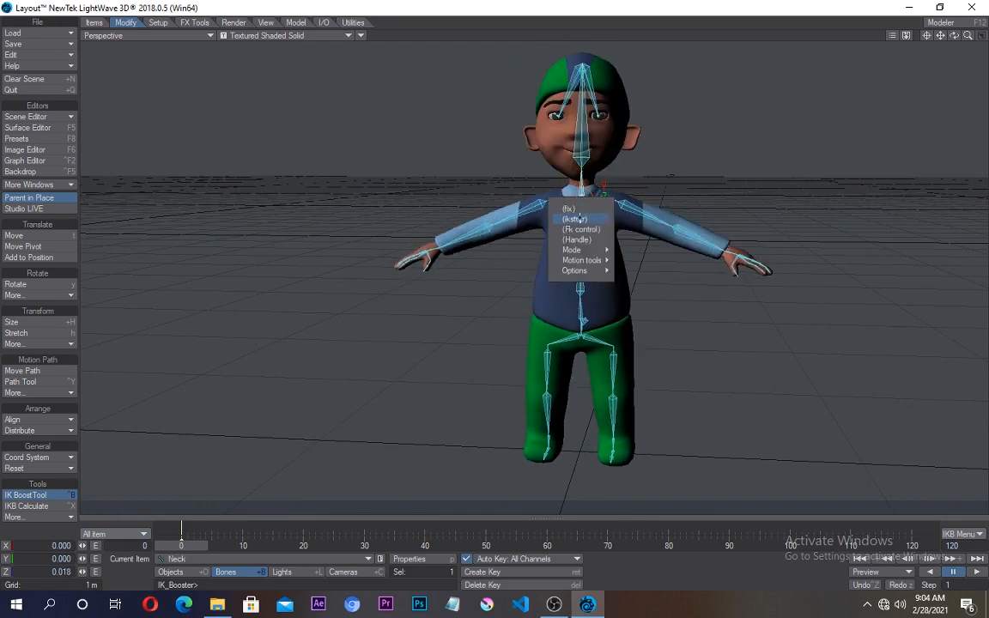
click(579, 218)
mouse_move(583, 169)
mouse_down()
mouse_move(530, 161)
mouse_move(633, 161)
mouse_move(554, 161)
mouse_move(571, 162)
mouse_up()
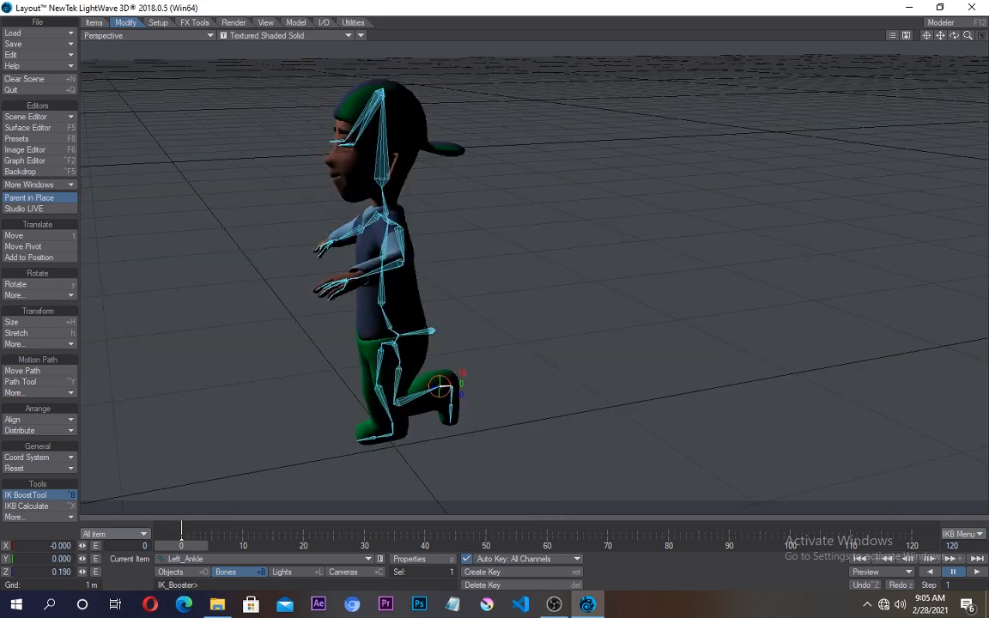
Step: Lower the raised left foot from the Left_Ankle joint to bring the left leg back to a standing pose
drag(439, 388, 416, 448)
drag(955, 36, 857, 148)
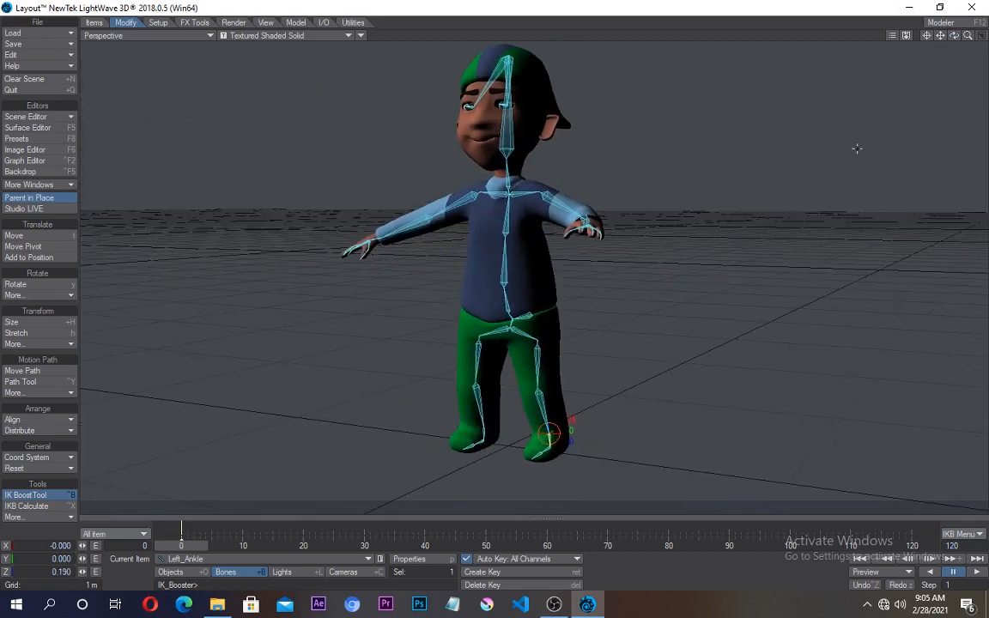
click(539, 391)
mouse_move(942, 36)
mouse_down()
mouse_move(946, 69)
mouse_move(941, 39)
mouse_up()
click(658, 376)
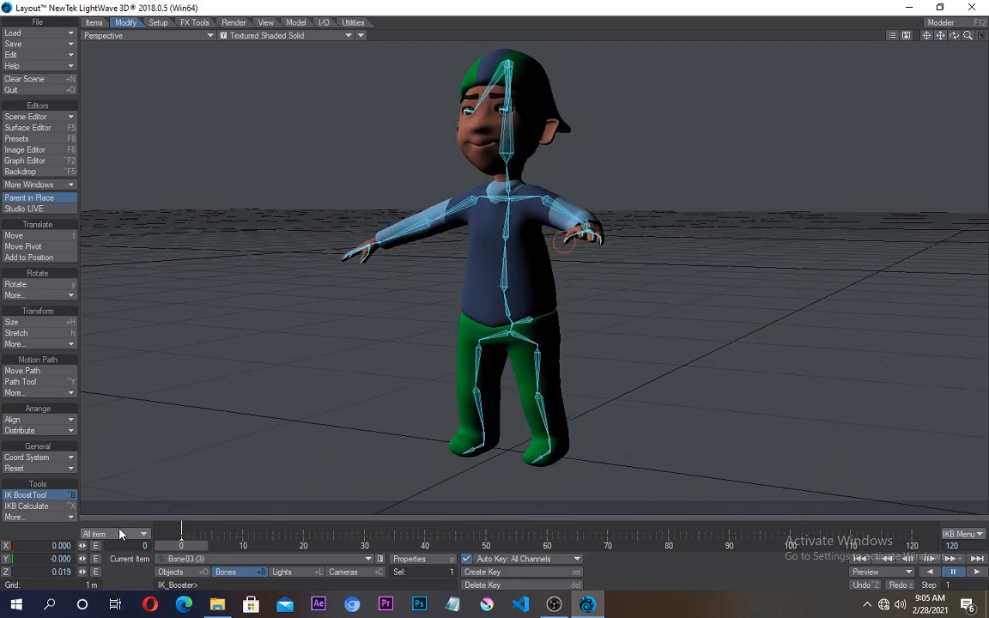